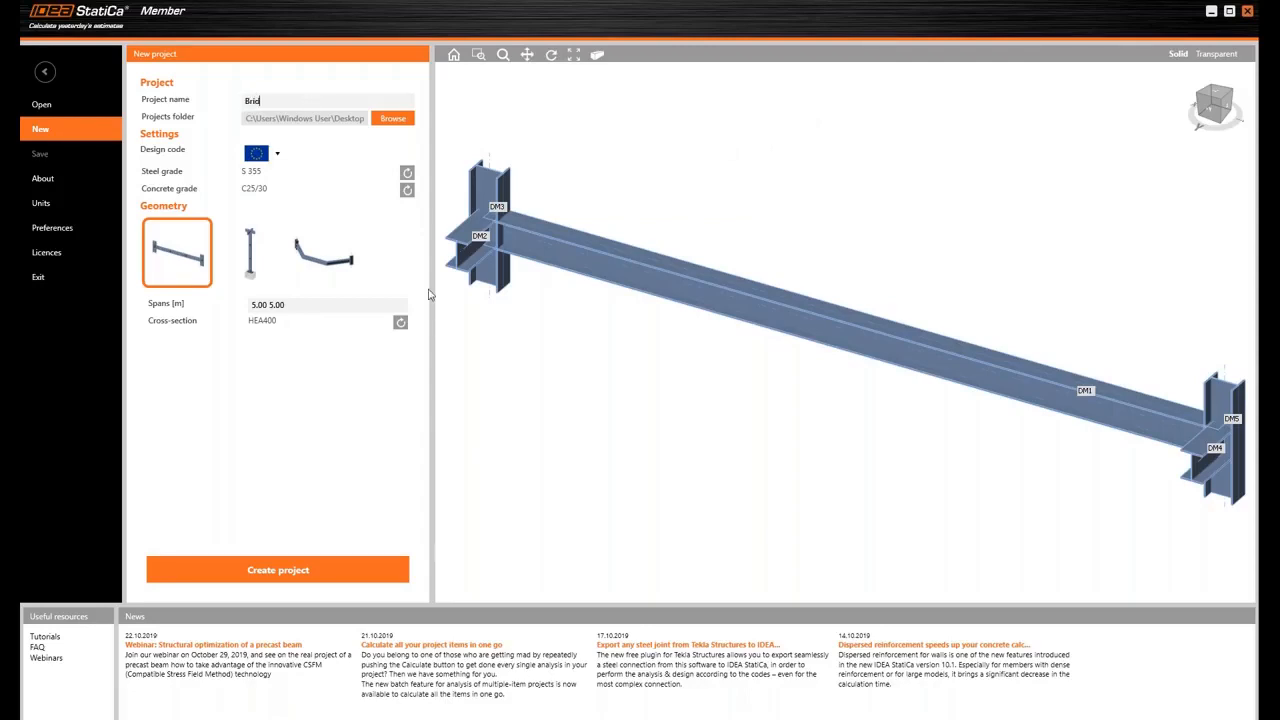
# Step: Name the new project "Bridge segment", set a single span of 4.00 m and create the project
pyautogui.write('ge segment')
pyautogui.click(296, 304)
pyautogui.write('4.00')
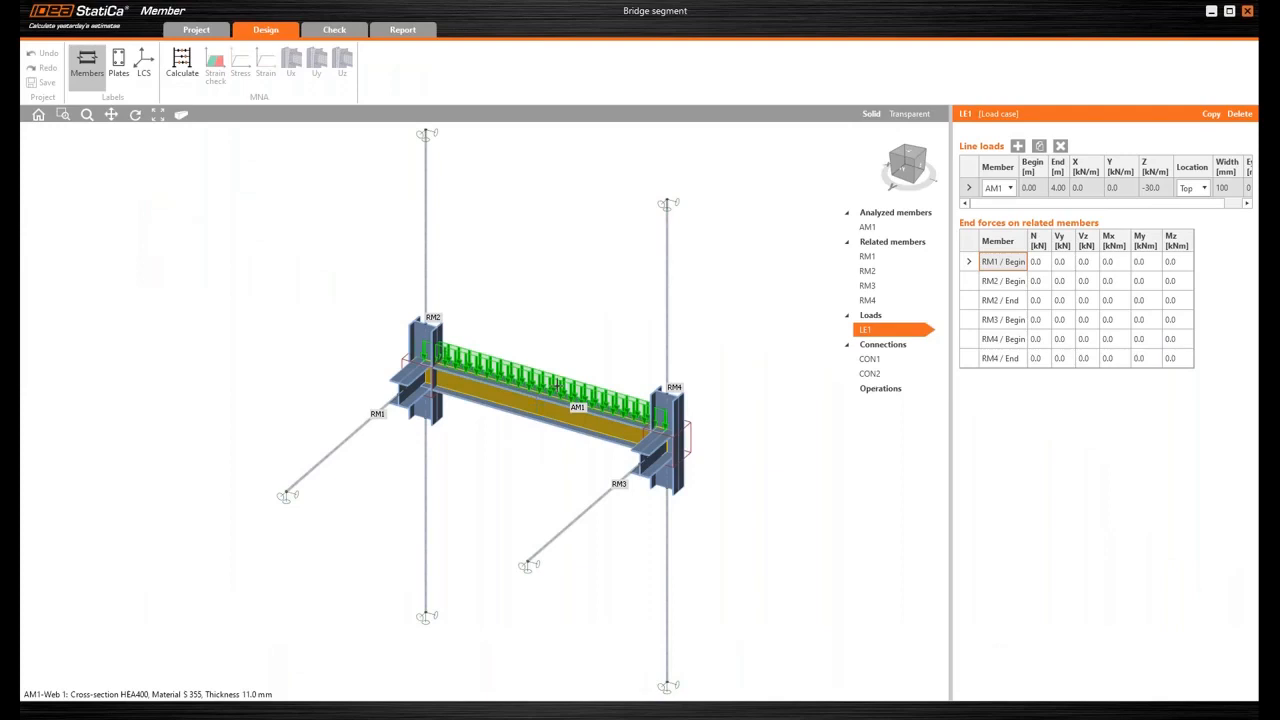
# Step: Add a new welded I cross-section to analyzed member AM1 and set its height to 1000 mm
pyautogui.moveTo(609, 320)
pyautogui.mouseDown(button='middle')
pyautogui.moveTo(591, 301)
pyautogui.moveTo(609, 321)
pyautogui.mouseUp(button='middle')
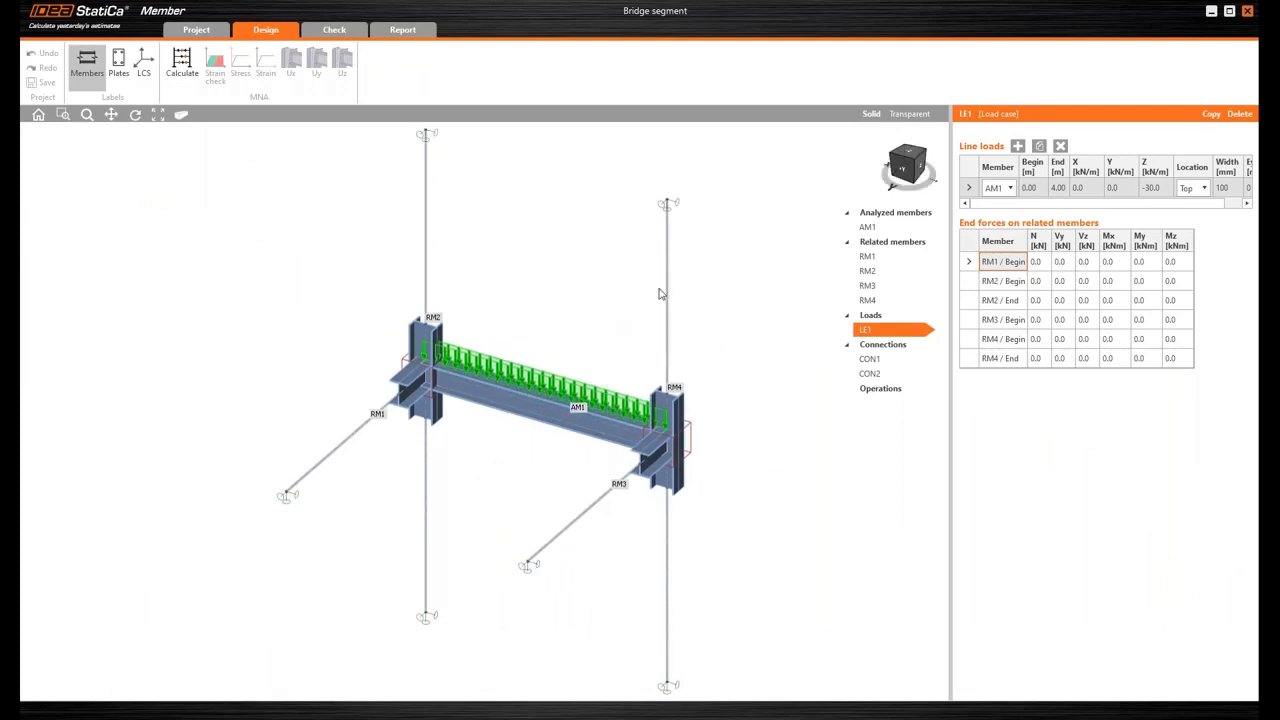
pyautogui.click(870, 230)
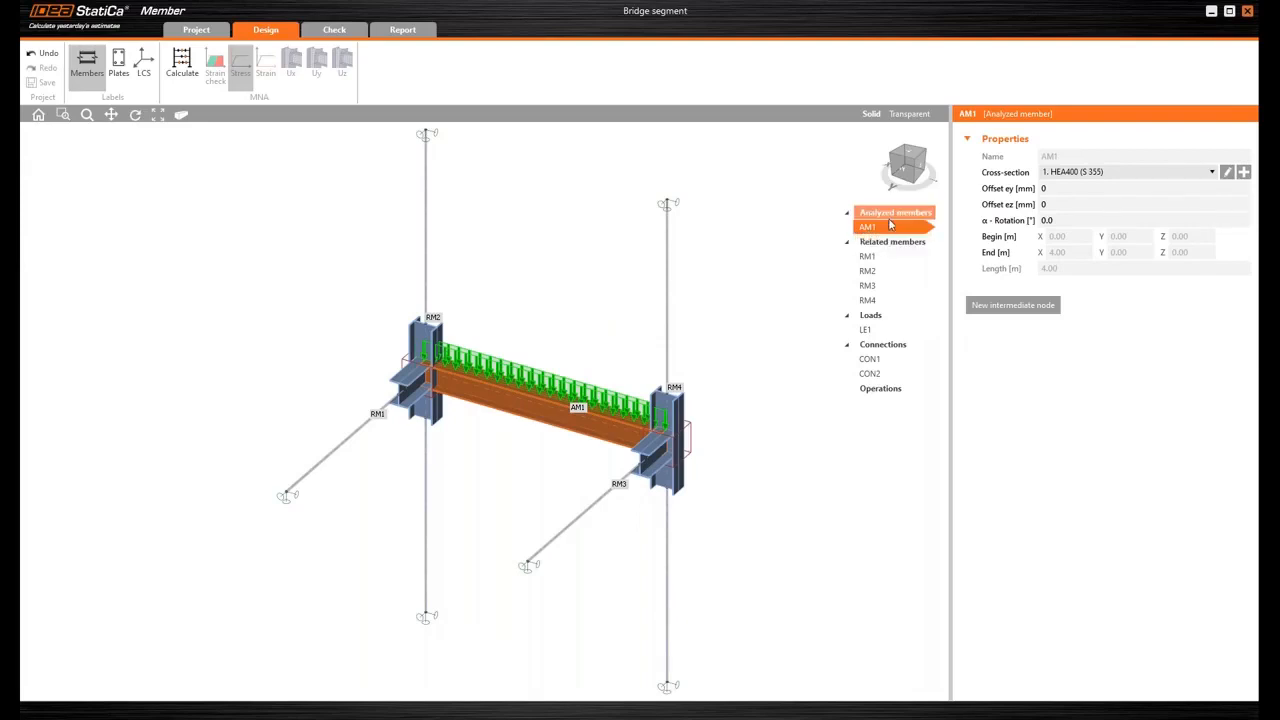
pyautogui.click(1243, 172)
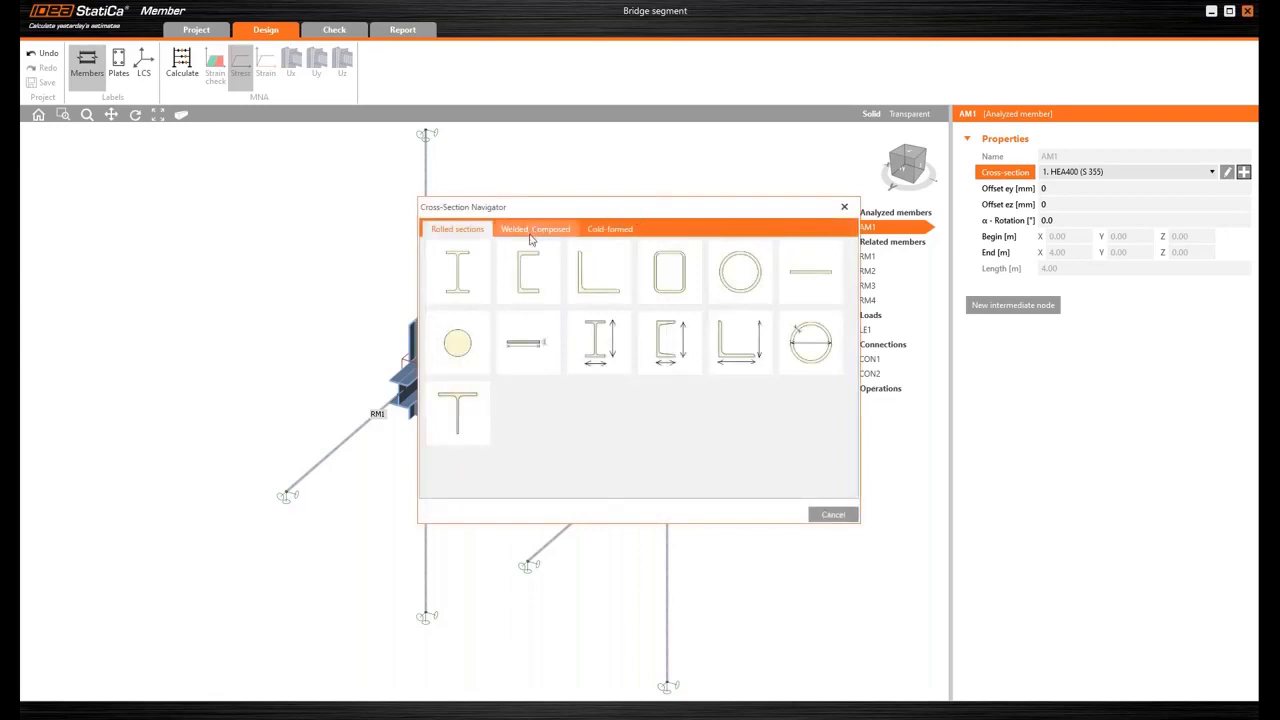
pyautogui.click(563, 233)
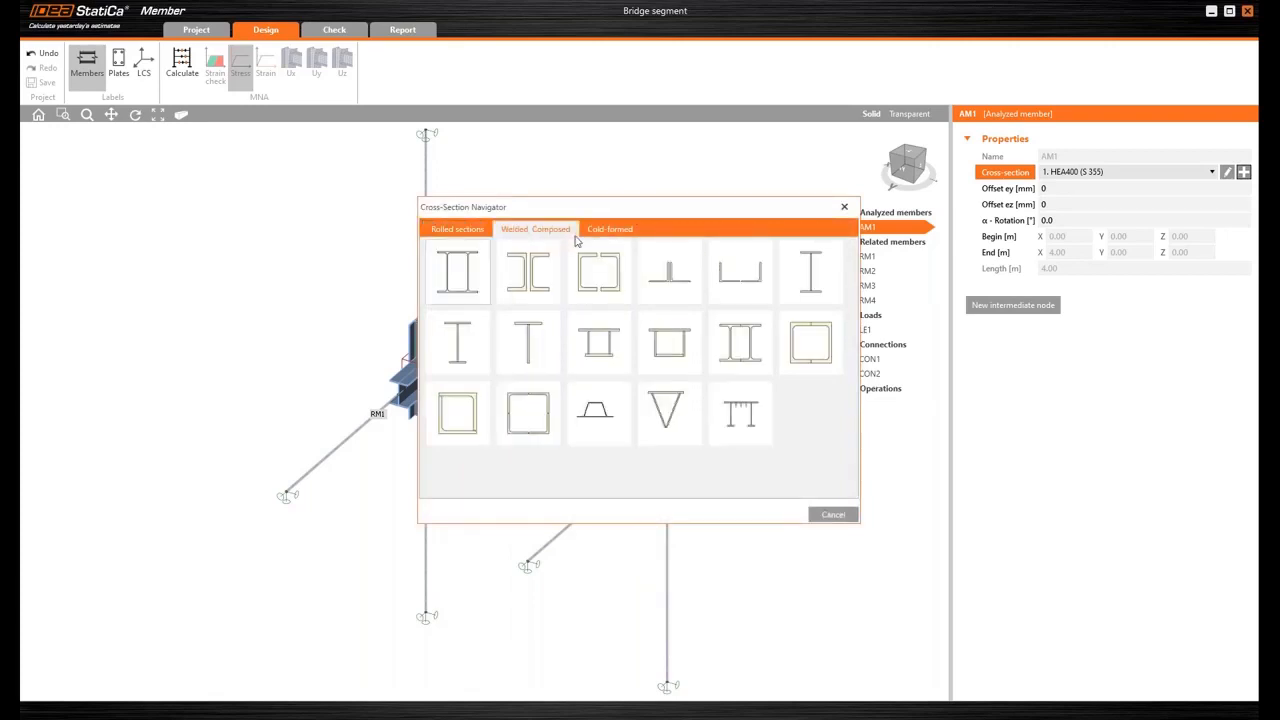
pyautogui.click(811, 268)
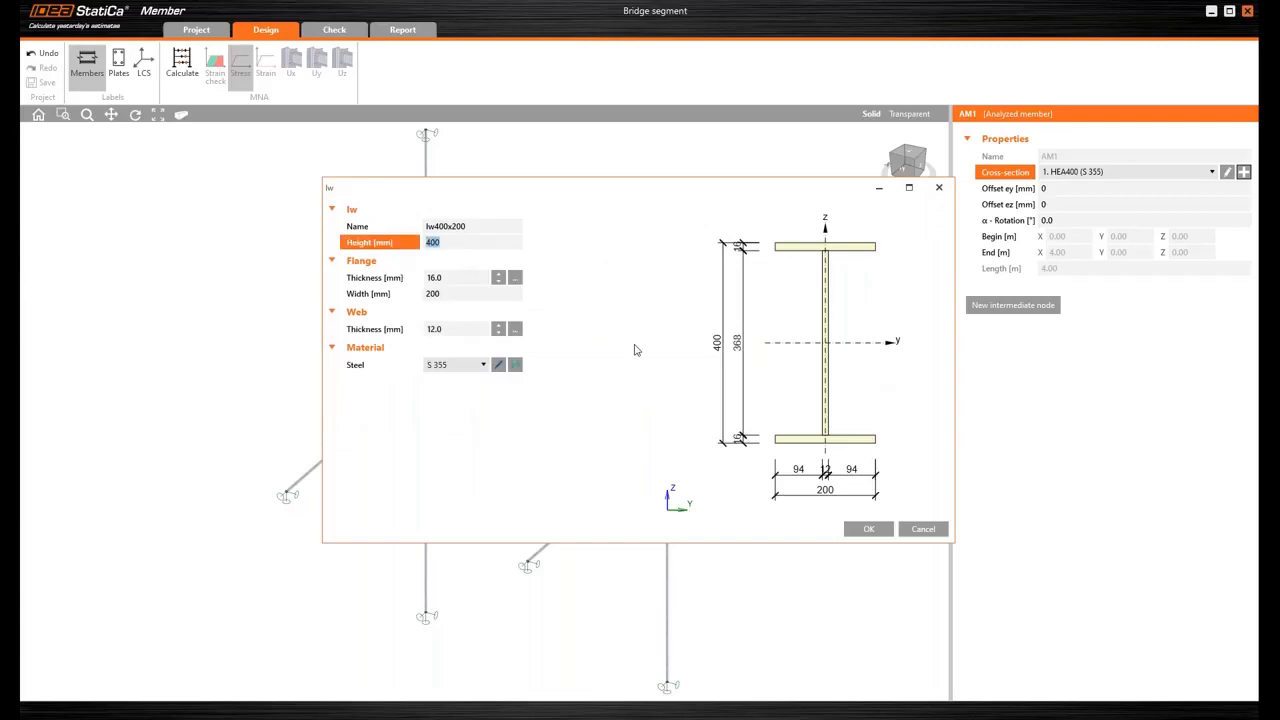
pyautogui.write('1000')
pyautogui.press('Tab')
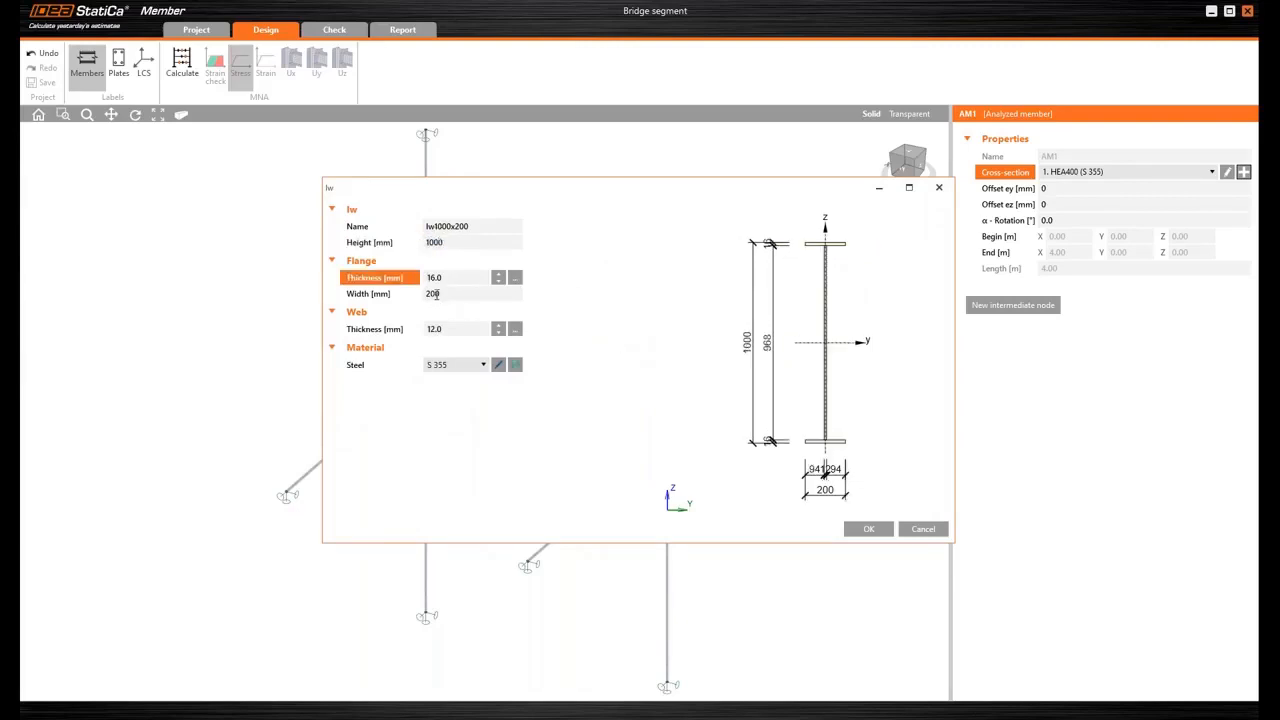
# Step: Set the welded I section's flange to 30 mm thick and 300 mm wide, its web thickness to 14 mm, and apply it
pyautogui.write('30')
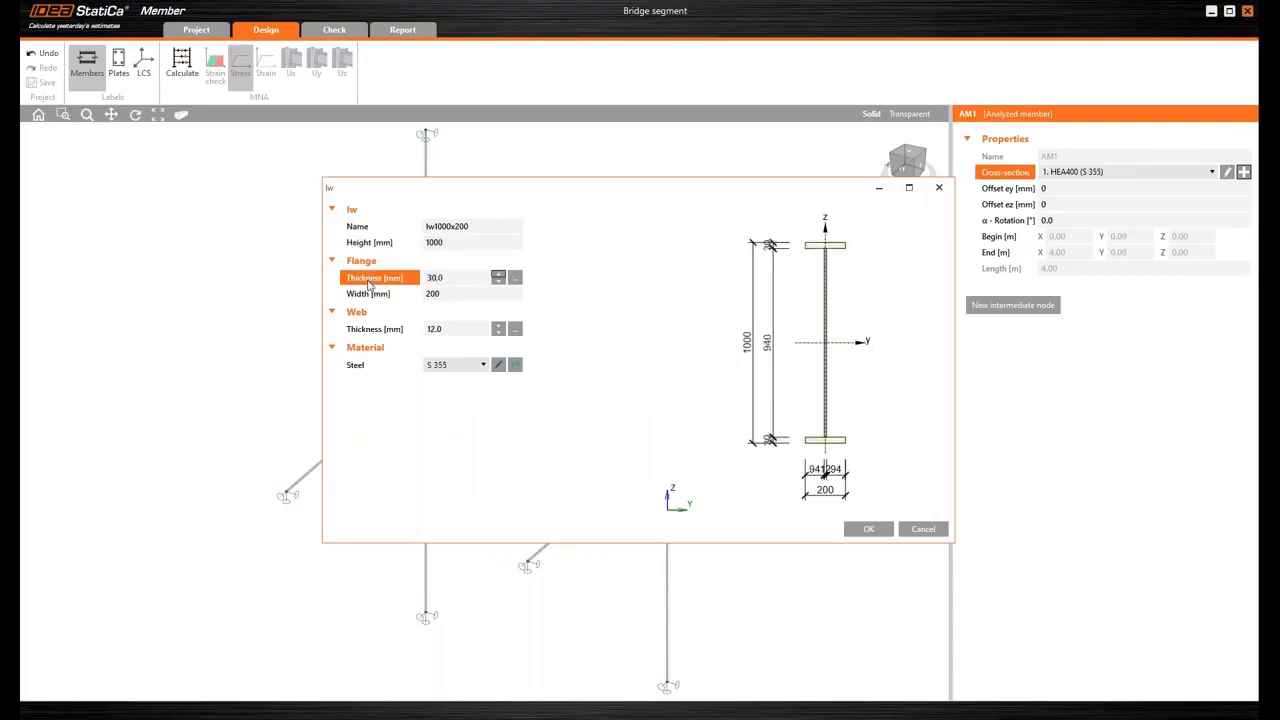
pyautogui.press('Tab')
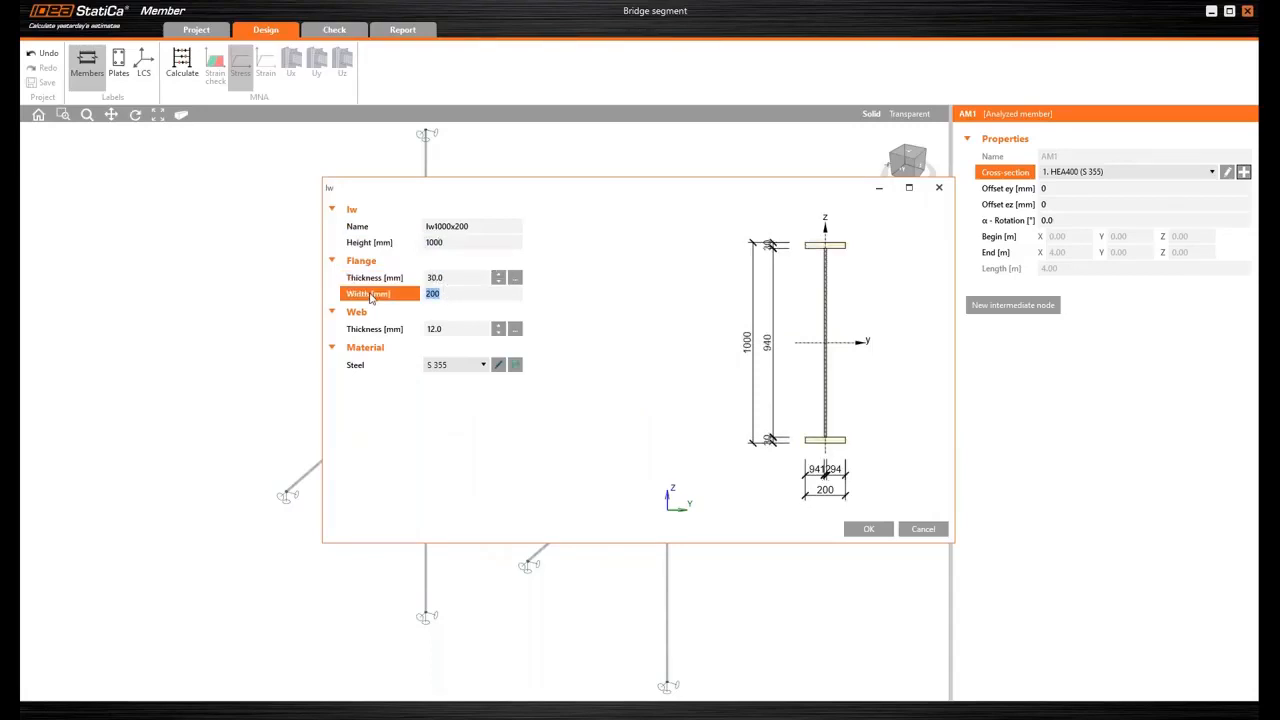
pyautogui.write('300')
pyautogui.press('Tab')
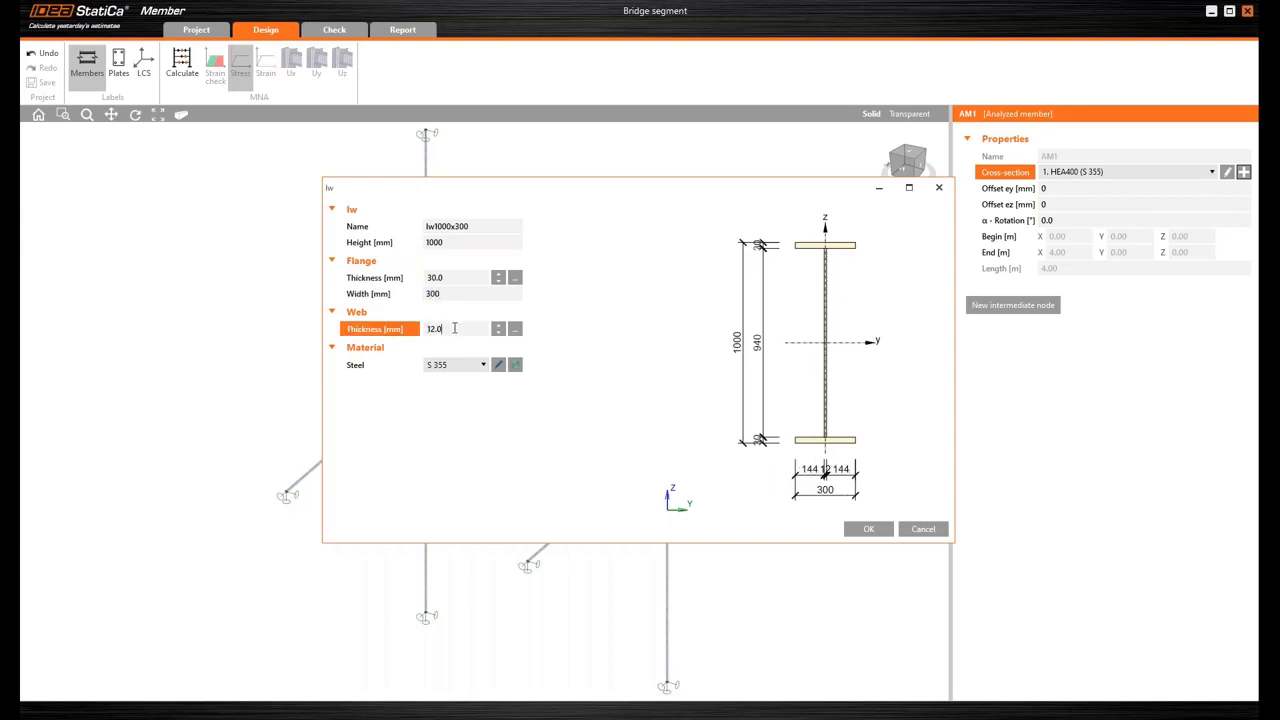
pyautogui.write('14')
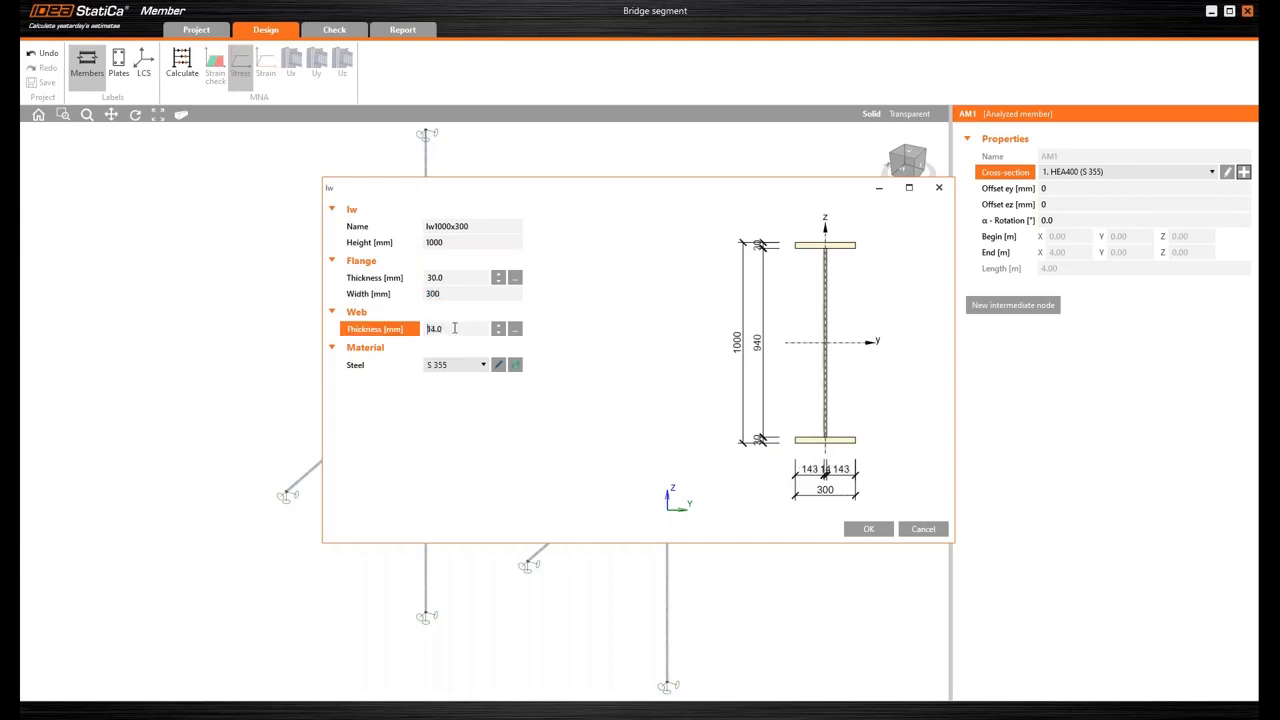
pyautogui.click(866, 530)
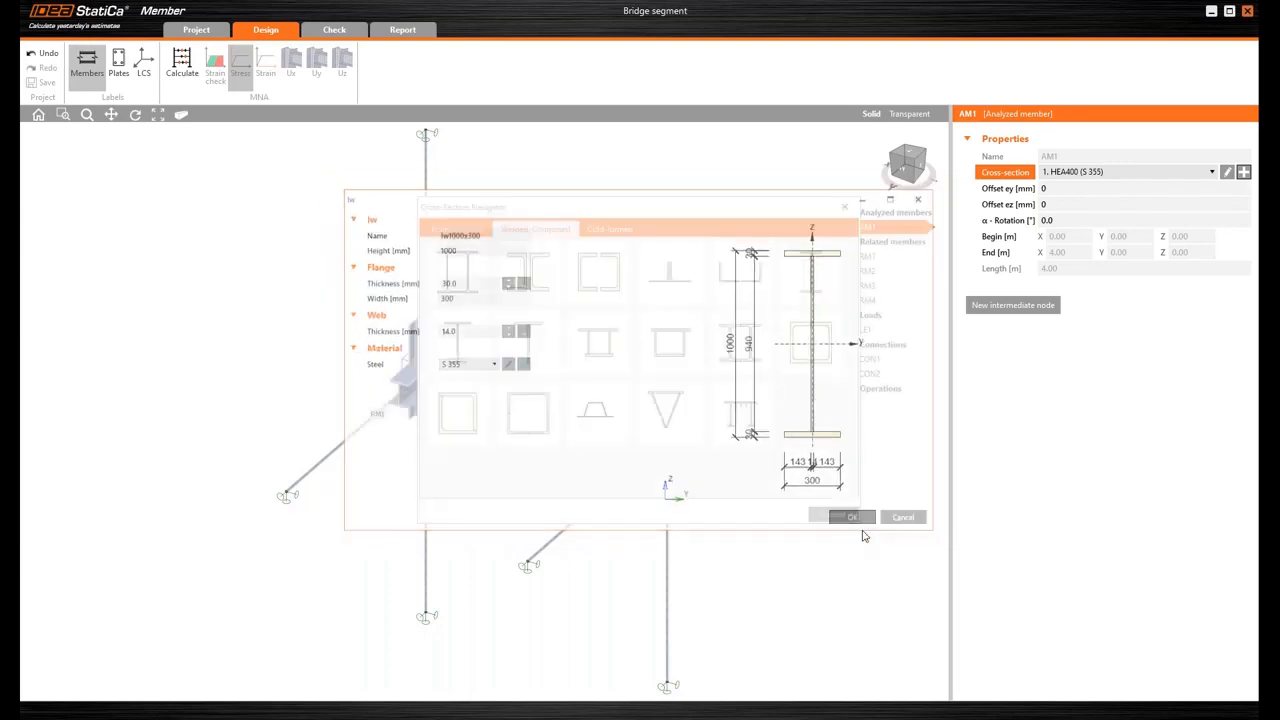
# Step: Set the ez offset of analyzed member AM1 to -100 mm
pyautogui.scroll(2, 639, 444)
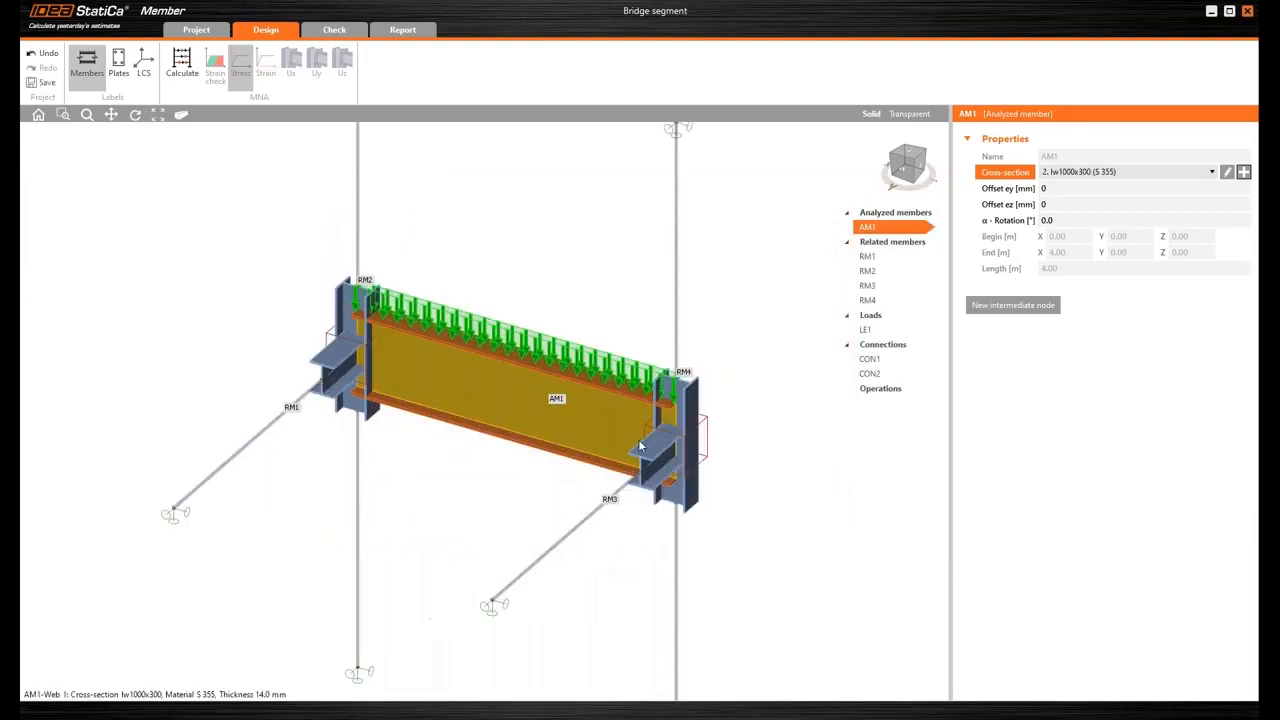
pyautogui.moveTo(697, 197); pyautogui.dragTo(691, 190, button='middle')
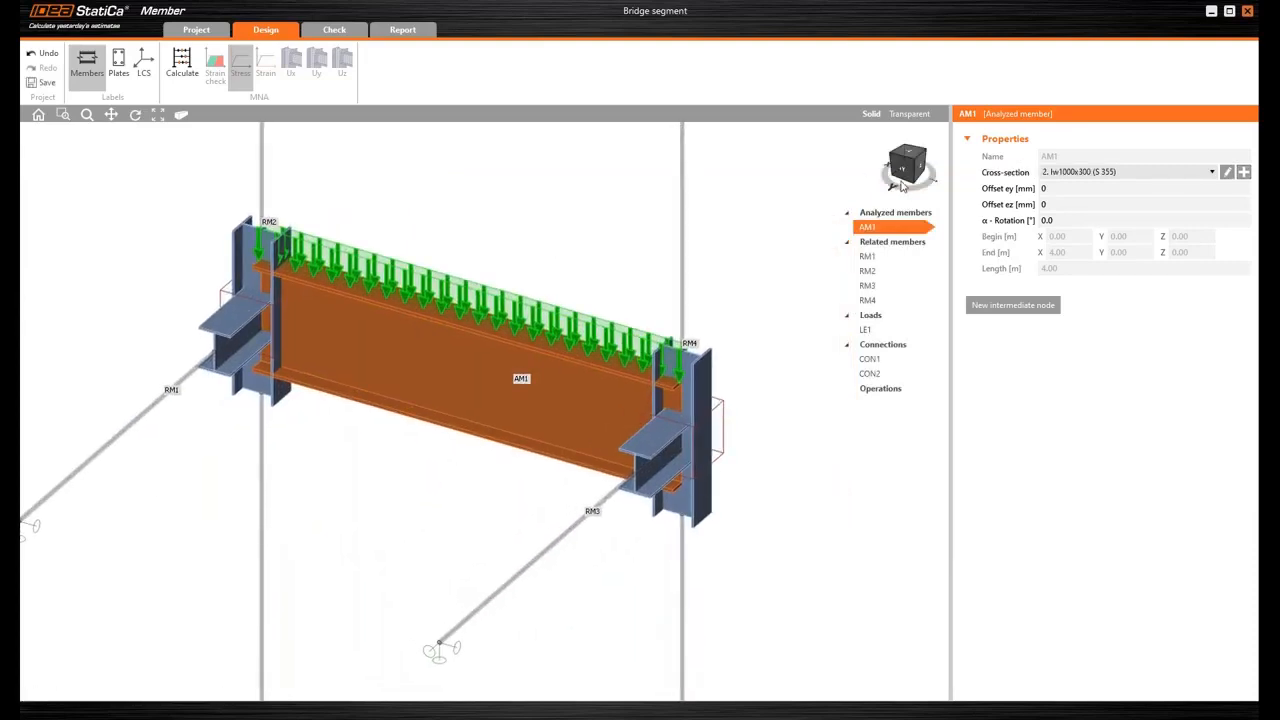
pyautogui.click(1054, 203)
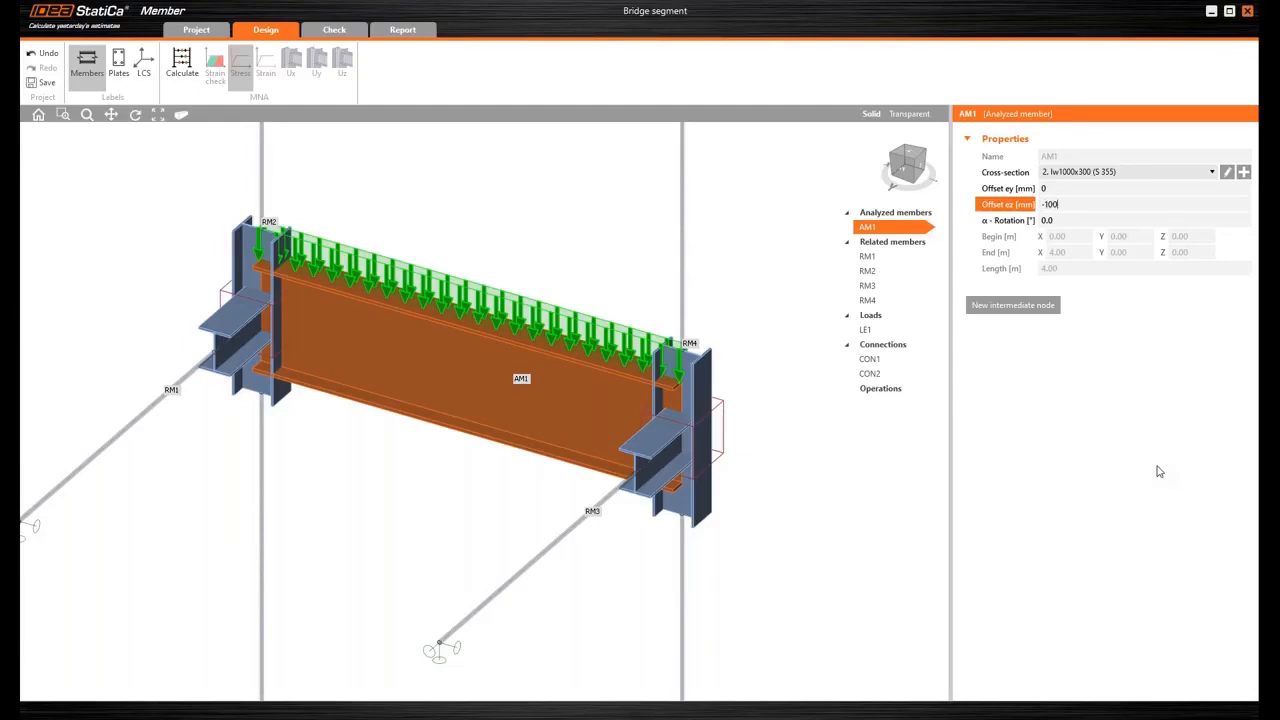
pyautogui.press('Tab')
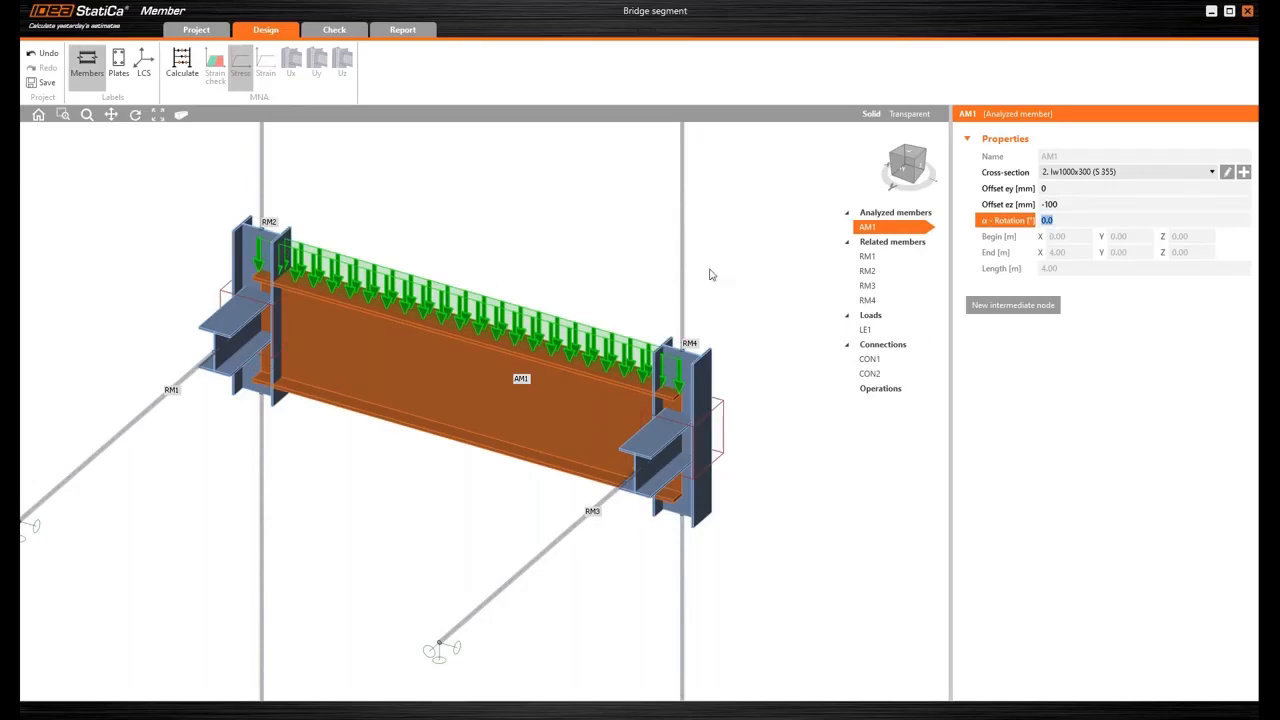
# Step: Delete all four default related members, RM1 to RM4, from the model
pyautogui.scroll(-2, 460, 222)
pyautogui.moveTo(477, 205); pyautogui.dragTo(495, 246, button='middle')
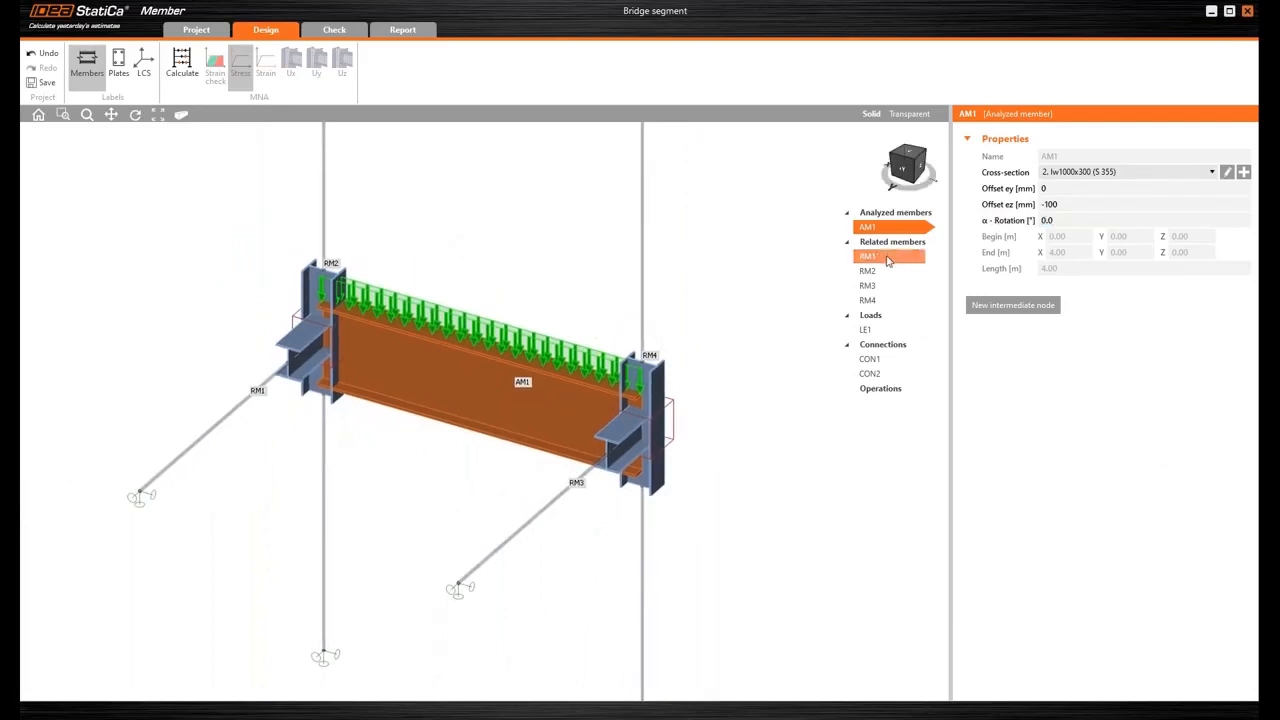
pyautogui.click(887, 261)
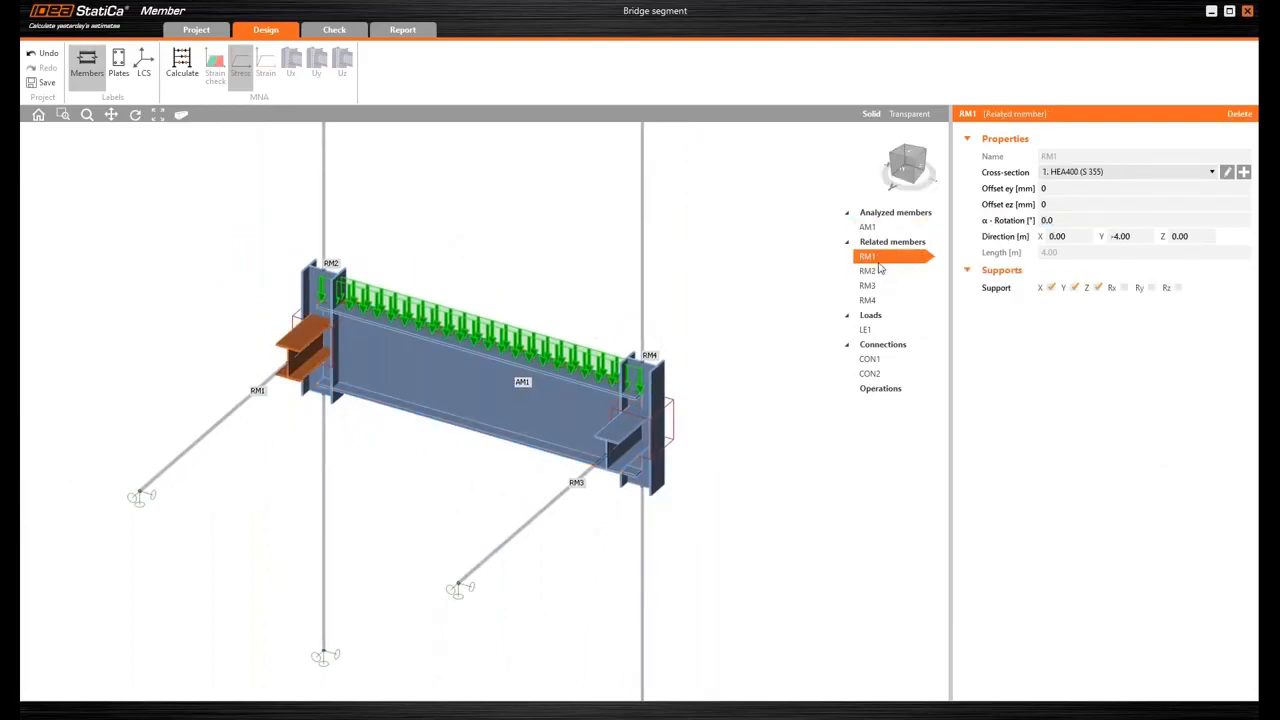
pyautogui.click(1240, 113)
pyautogui.click(898, 258)
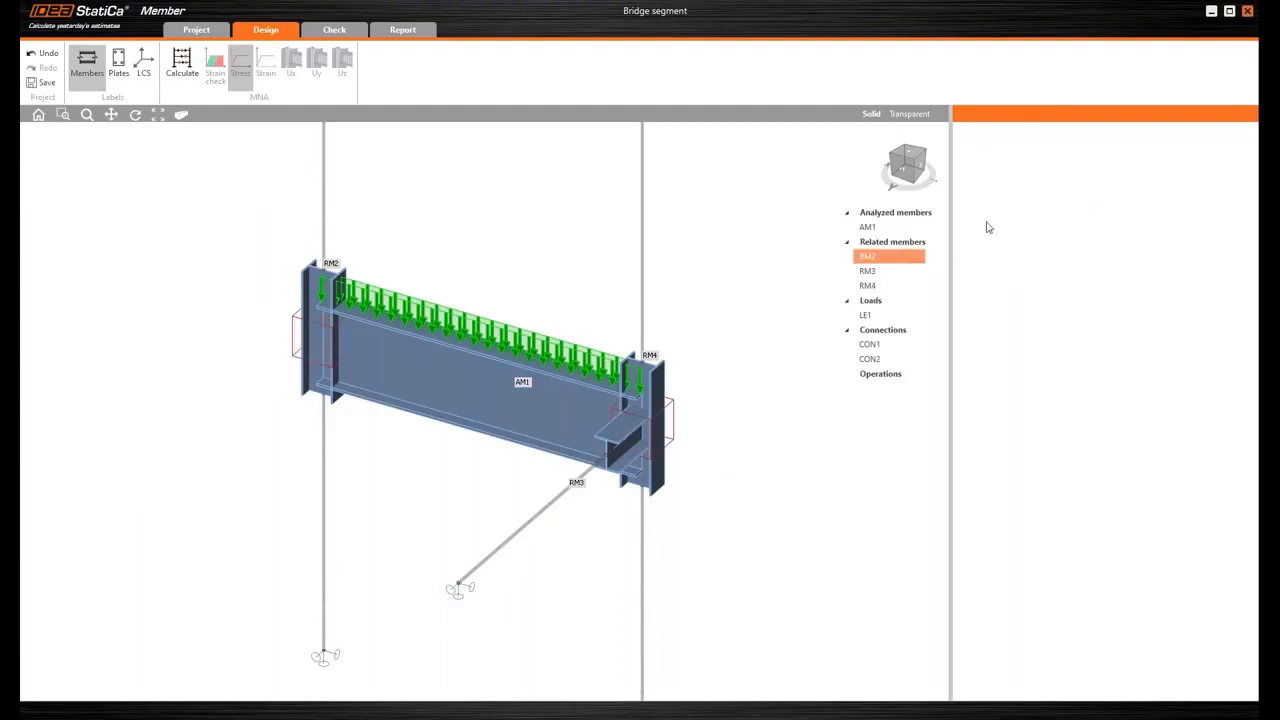
pyautogui.click(1240, 113)
pyautogui.click(907, 258)
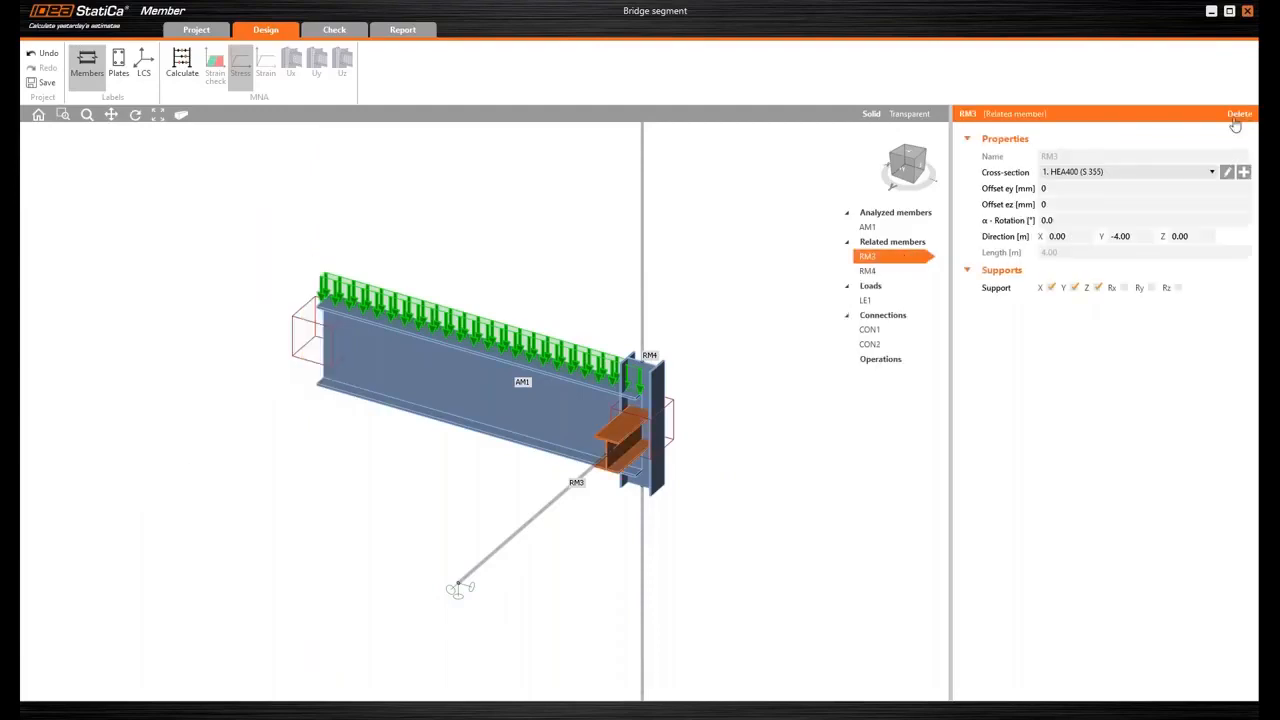
pyautogui.click(1240, 113)
pyautogui.click(892, 258)
pyautogui.click(1240, 115)
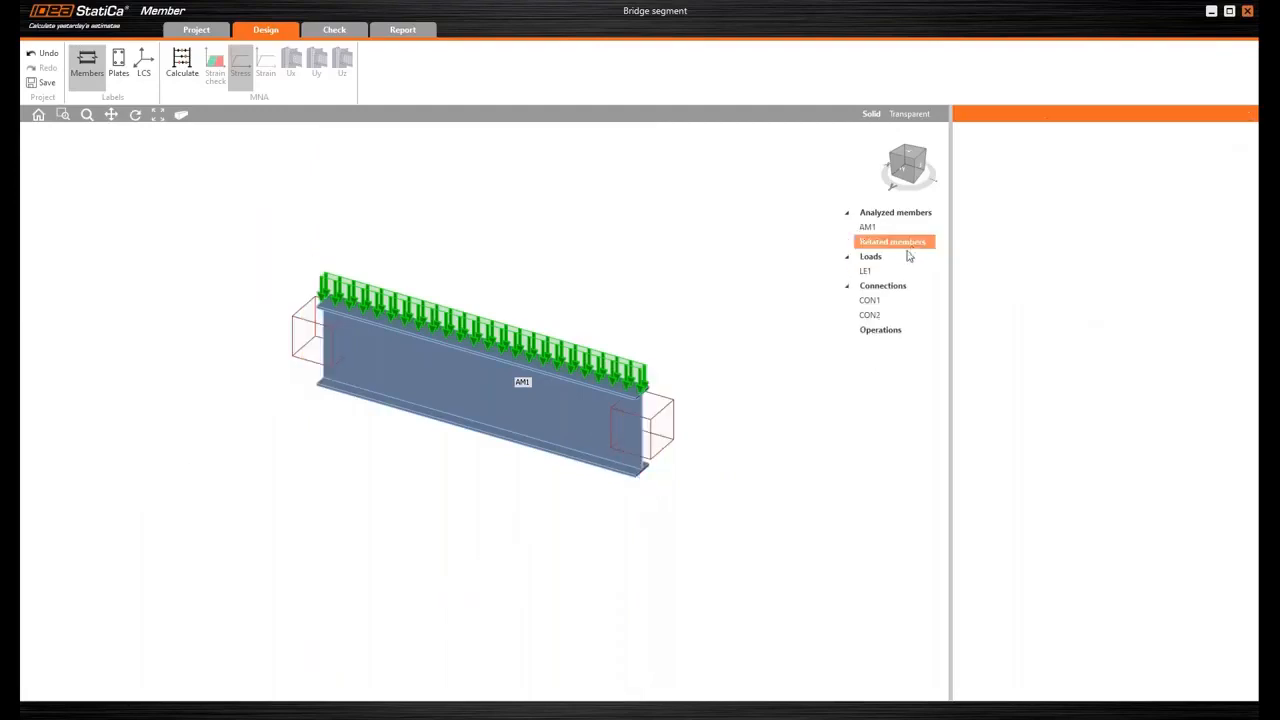
# Step: Add a continuous related member in the Y direction at each of the connections CON1 and CON2
pyautogui.click(872, 300)
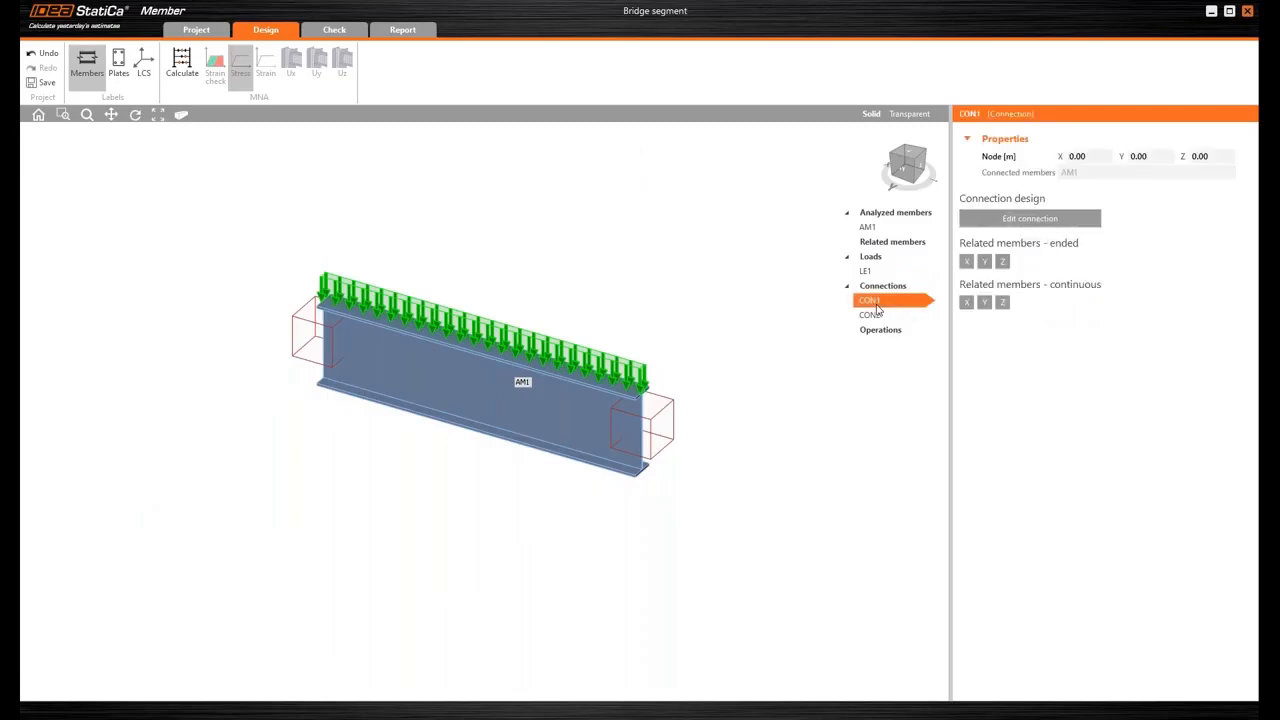
pyautogui.click(984, 305)
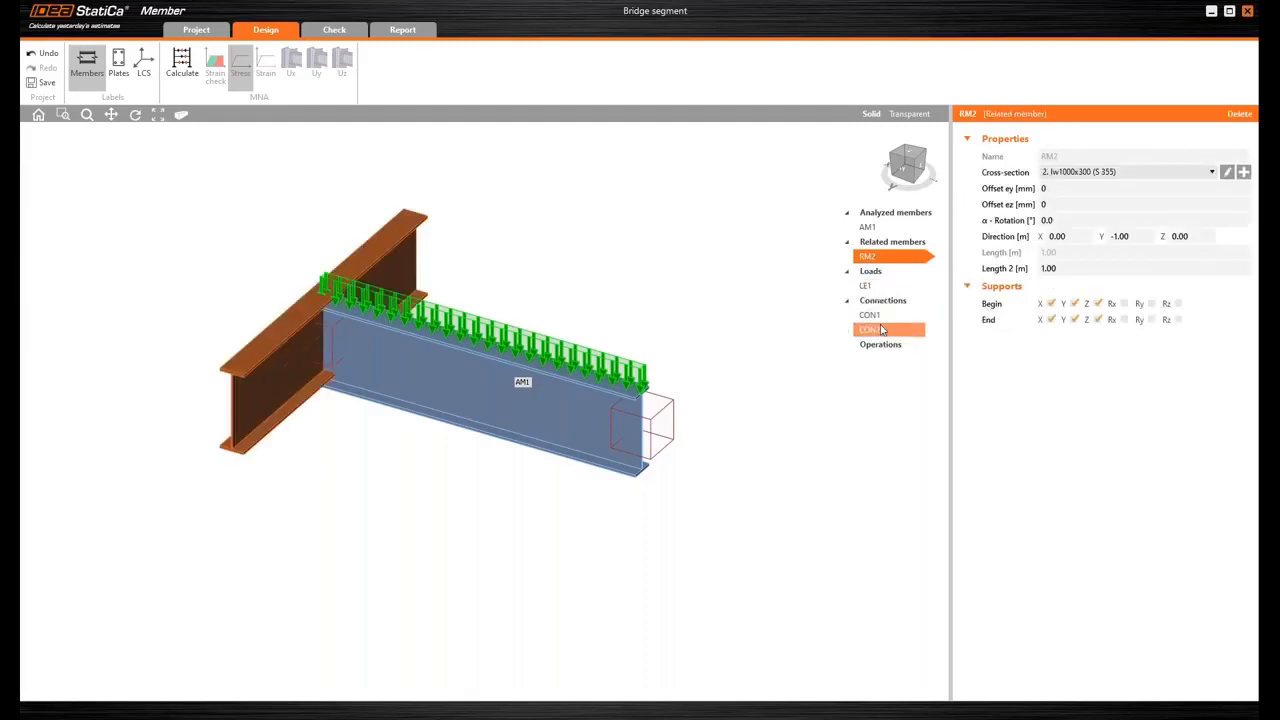
pyautogui.click(882, 330)
pyautogui.click(985, 305)
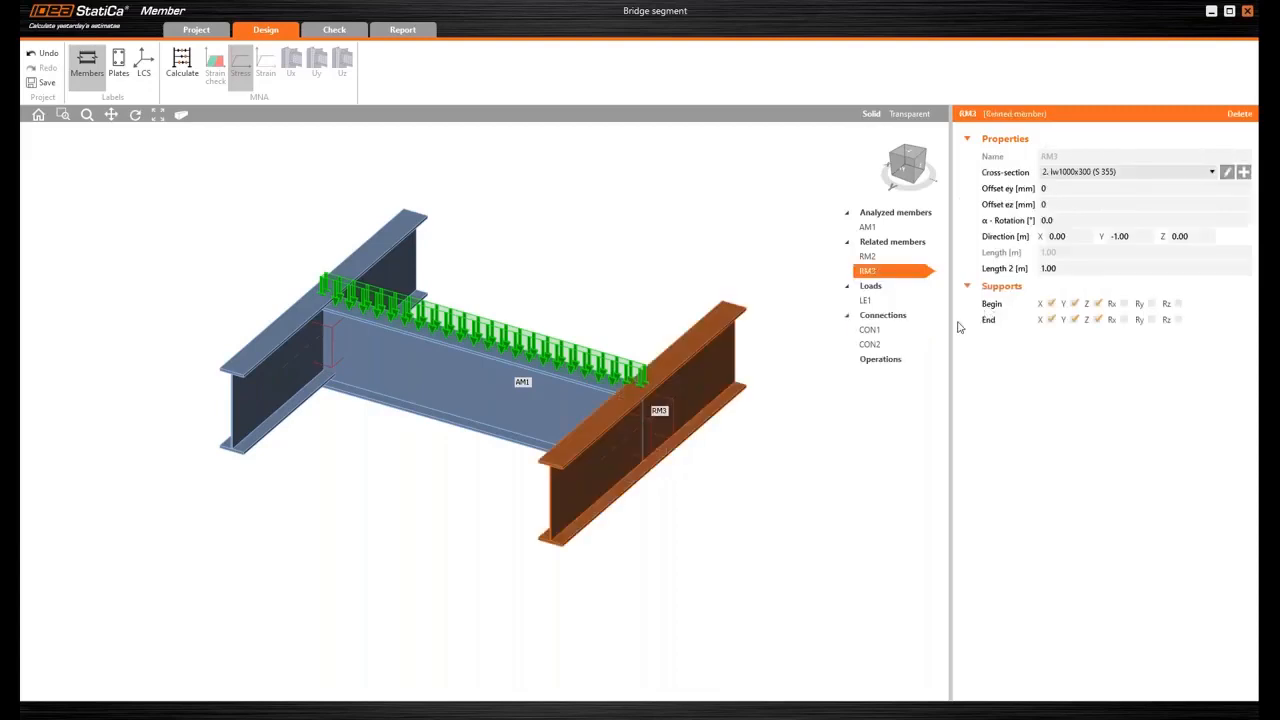
# Step: Add a new welded box cross-section with overhanging flanges to related member RM2 and set its height to 1200 mm
pyautogui.click(404, 236)
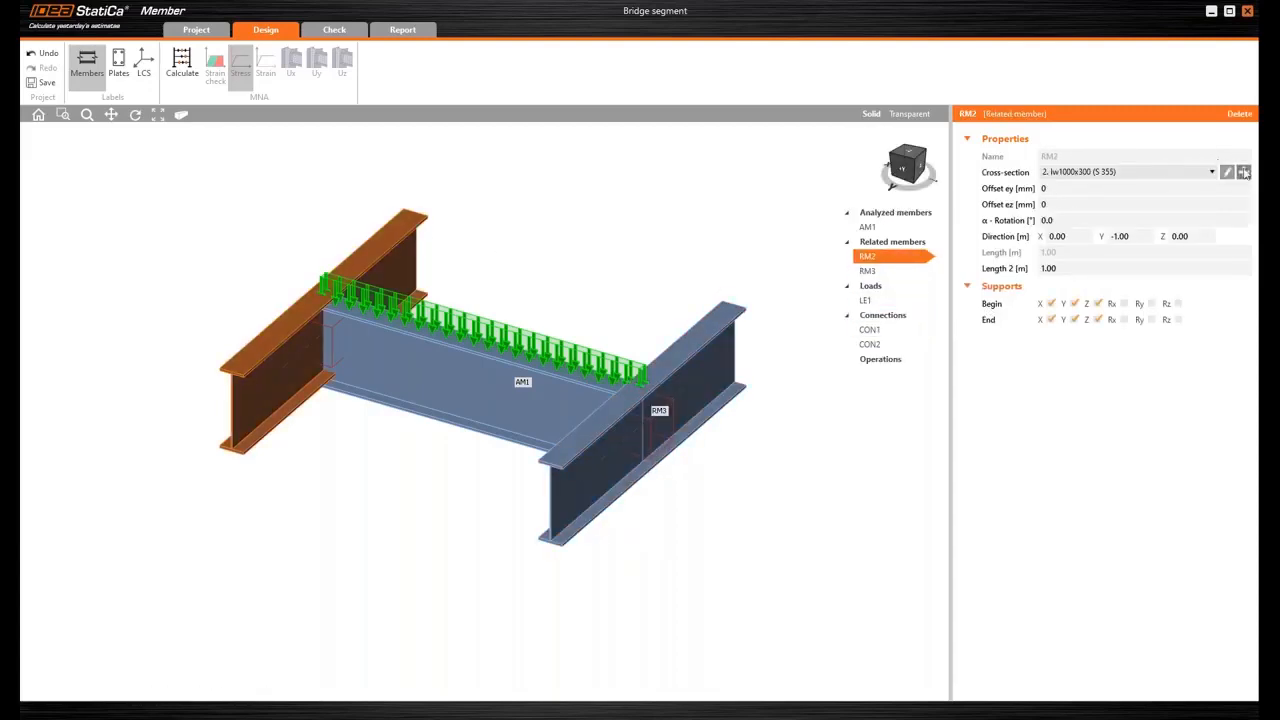
pyautogui.click(1244, 172)
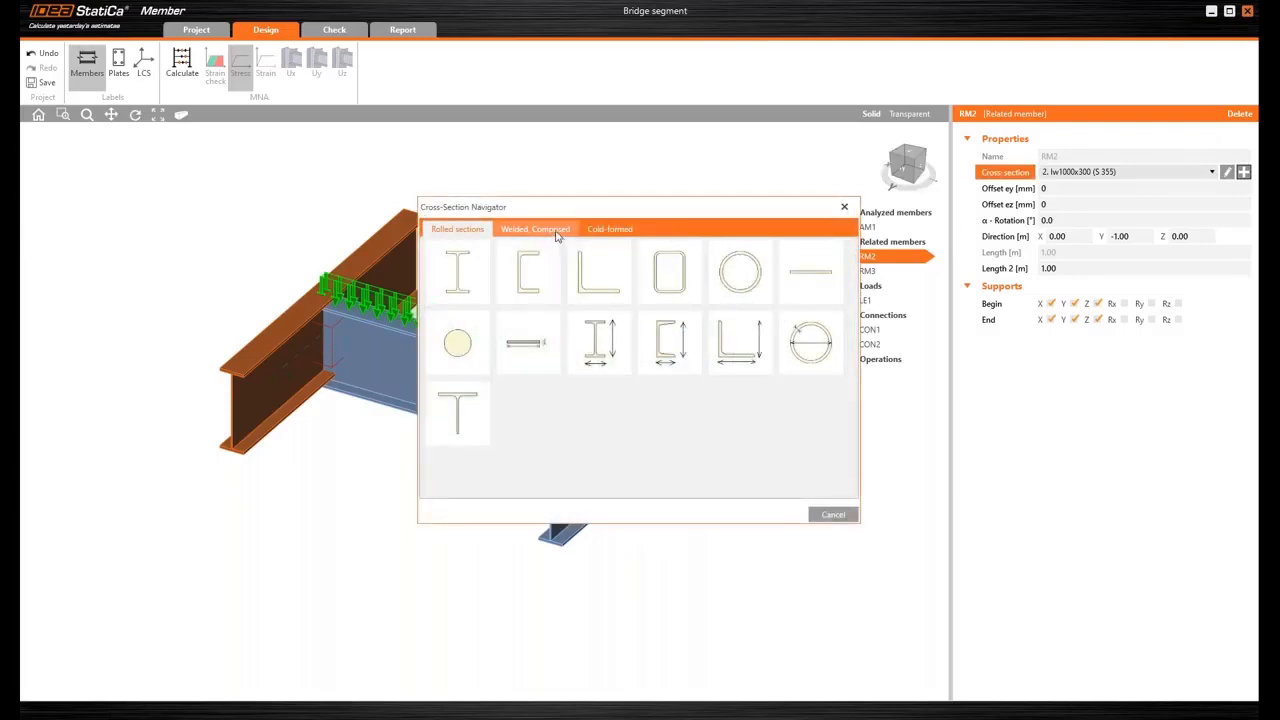
pyautogui.click(557, 233)
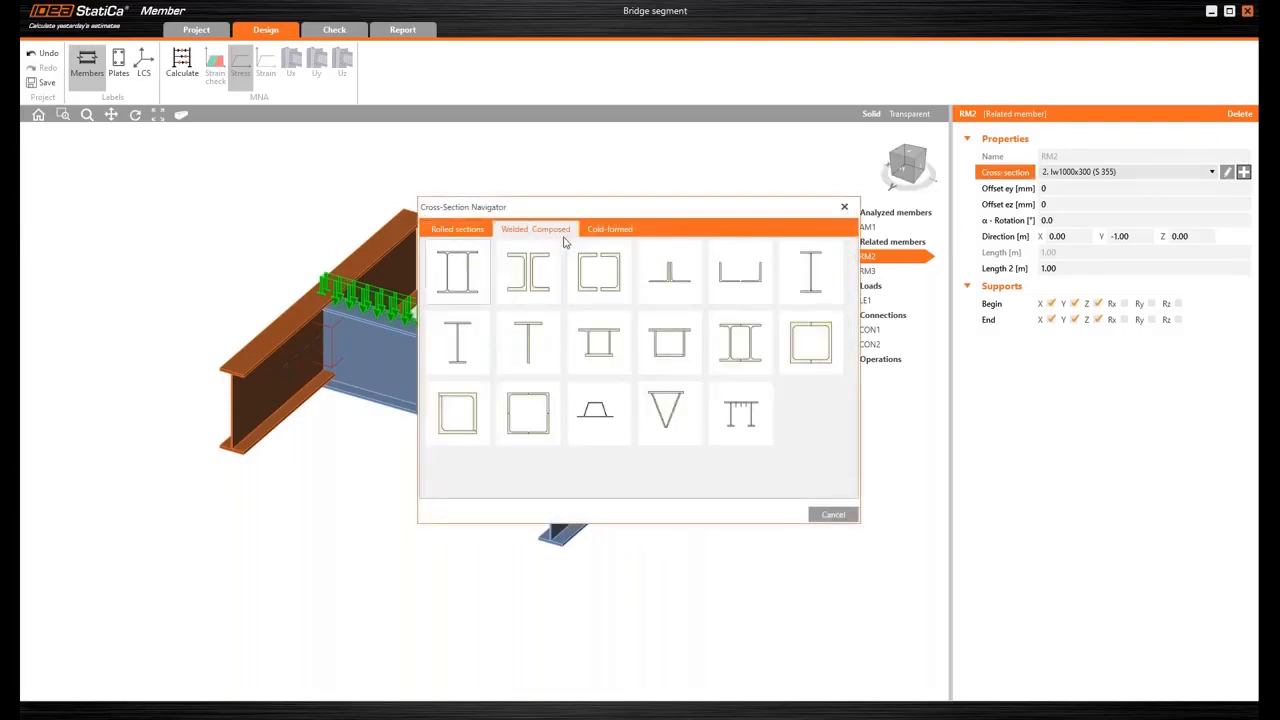
pyautogui.click(601, 345)
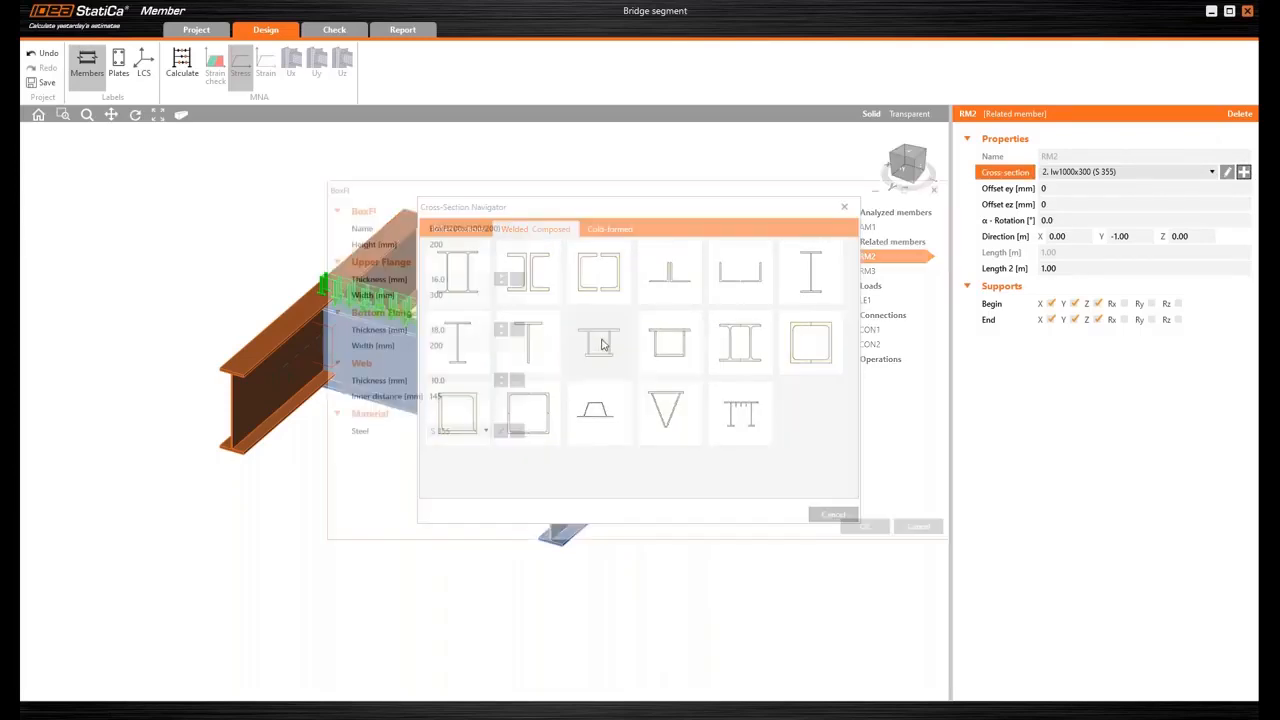
pyautogui.click(476, 245)
pyautogui.write('120')
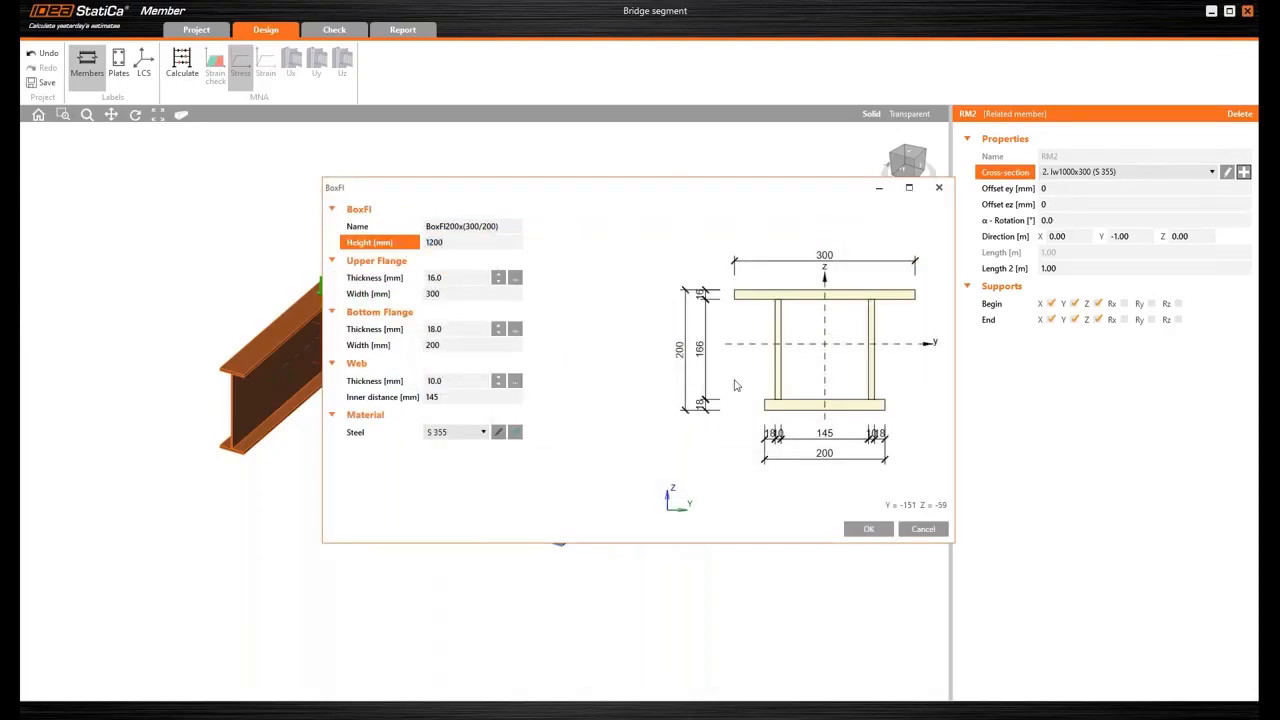
pyautogui.press('Tab')
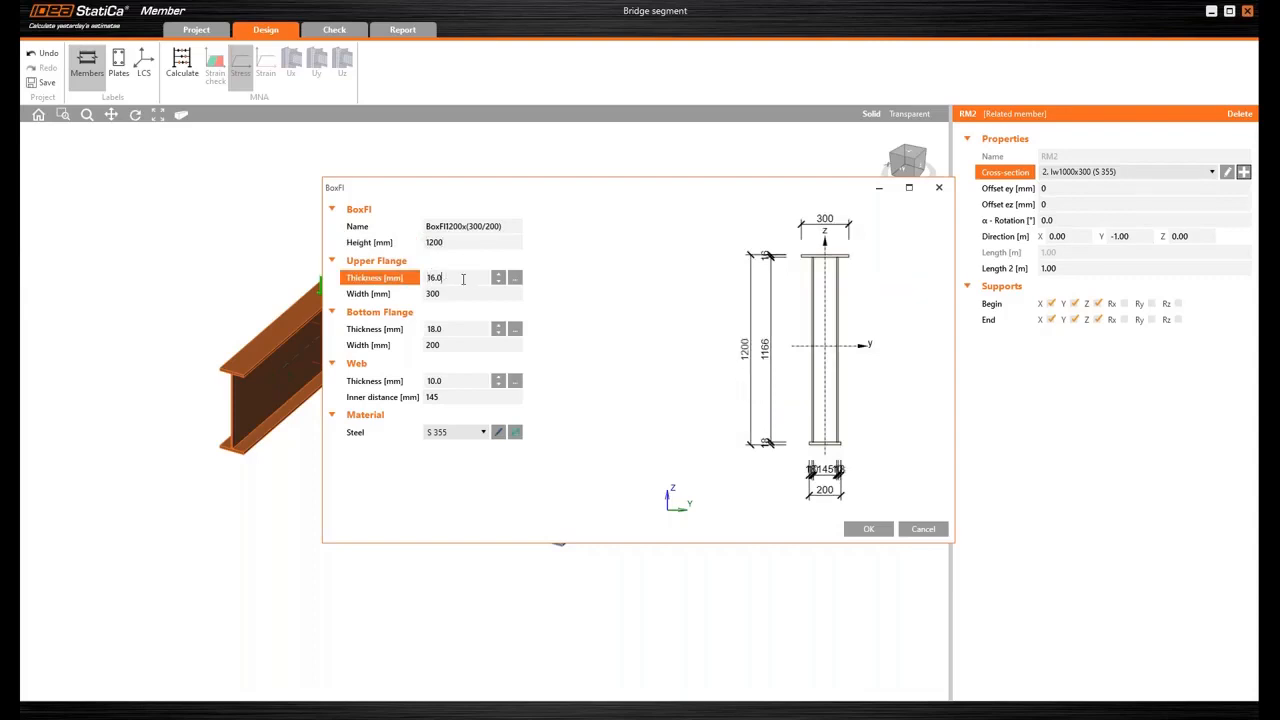
# Step: Set the box section's upper flange to 30 mm thick and 800 mm wide
pyautogui.scroll(13, 463, 279)
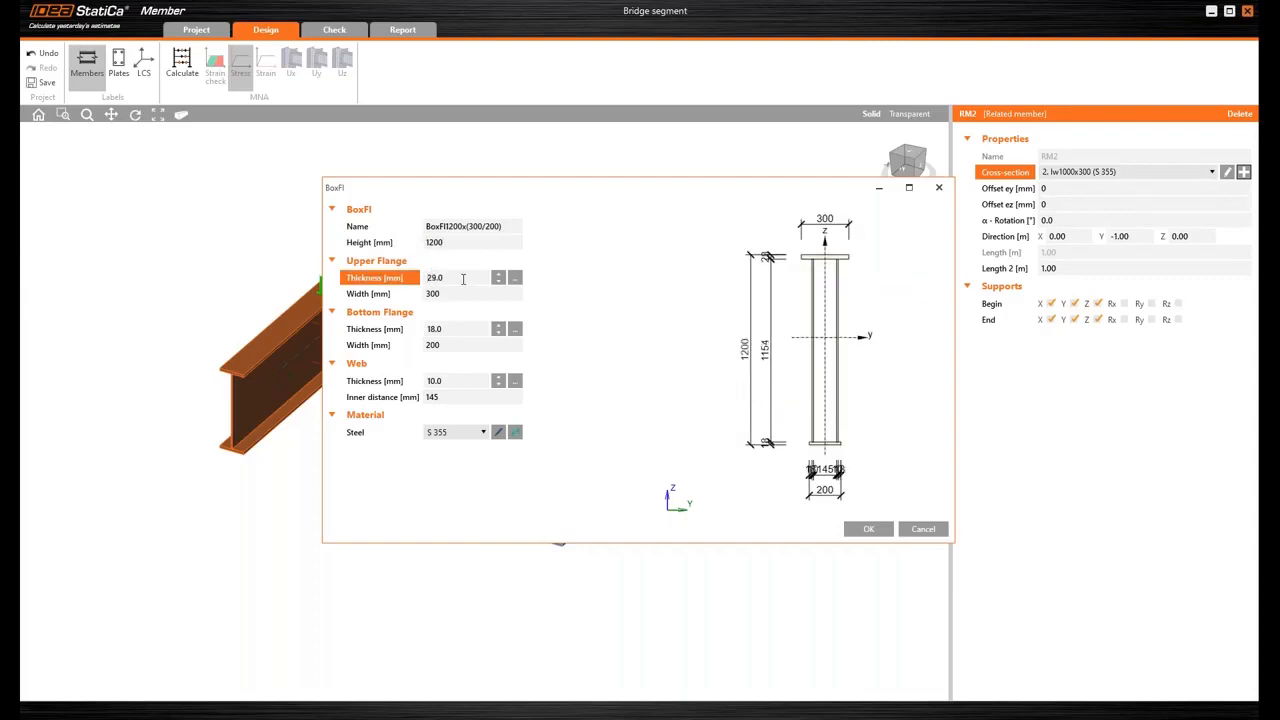
pyautogui.scroll(1, 463, 279)
pyautogui.click(457, 294)
pyautogui.write('80')
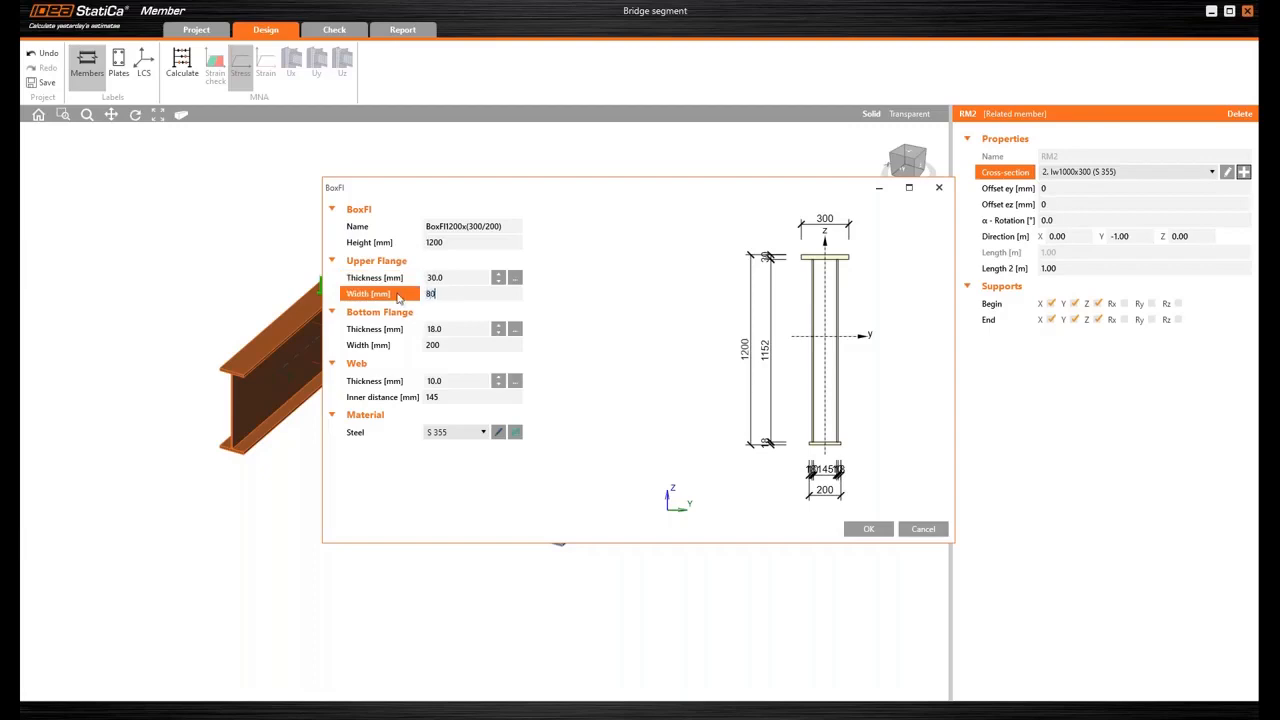
pyautogui.press('Tab')
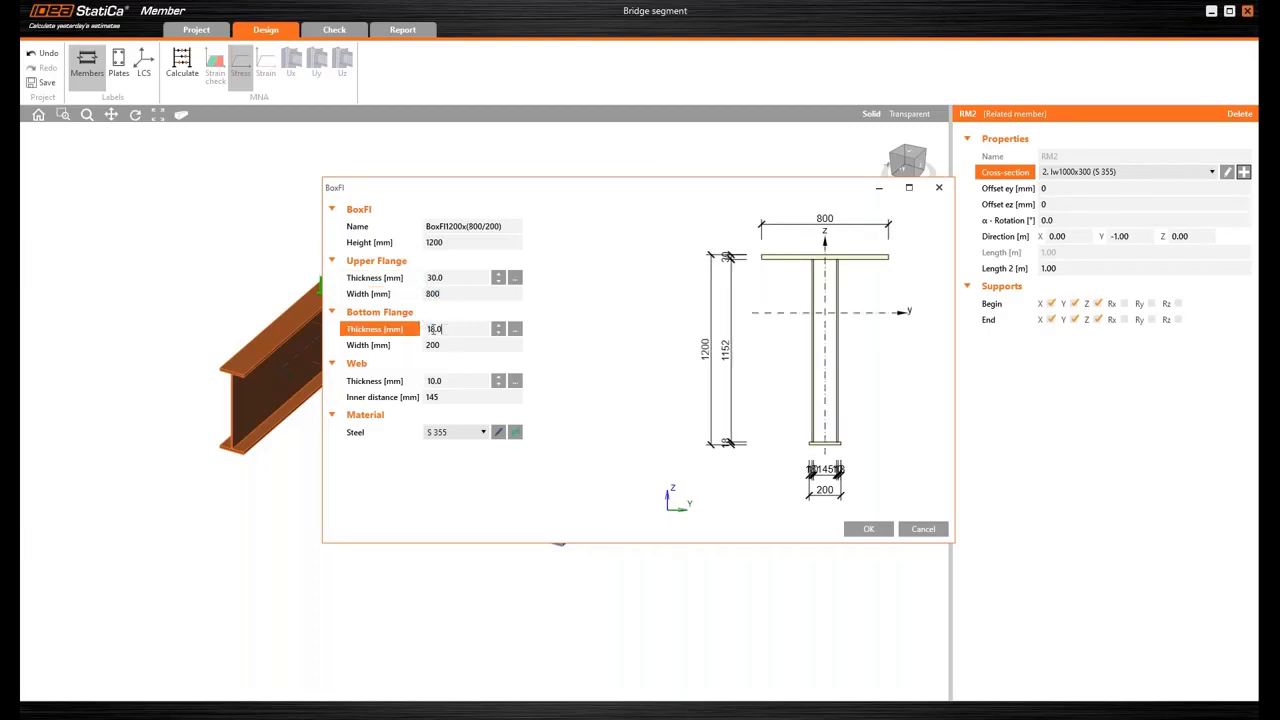
# Step: Set the box section's bottom flange to 30 mm thick and 800 mm wide
pyautogui.scroll(10, 452, 330)
pyautogui.scroll(1, 452, 330)
pyautogui.press('Tab')
pyautogui.write('8')
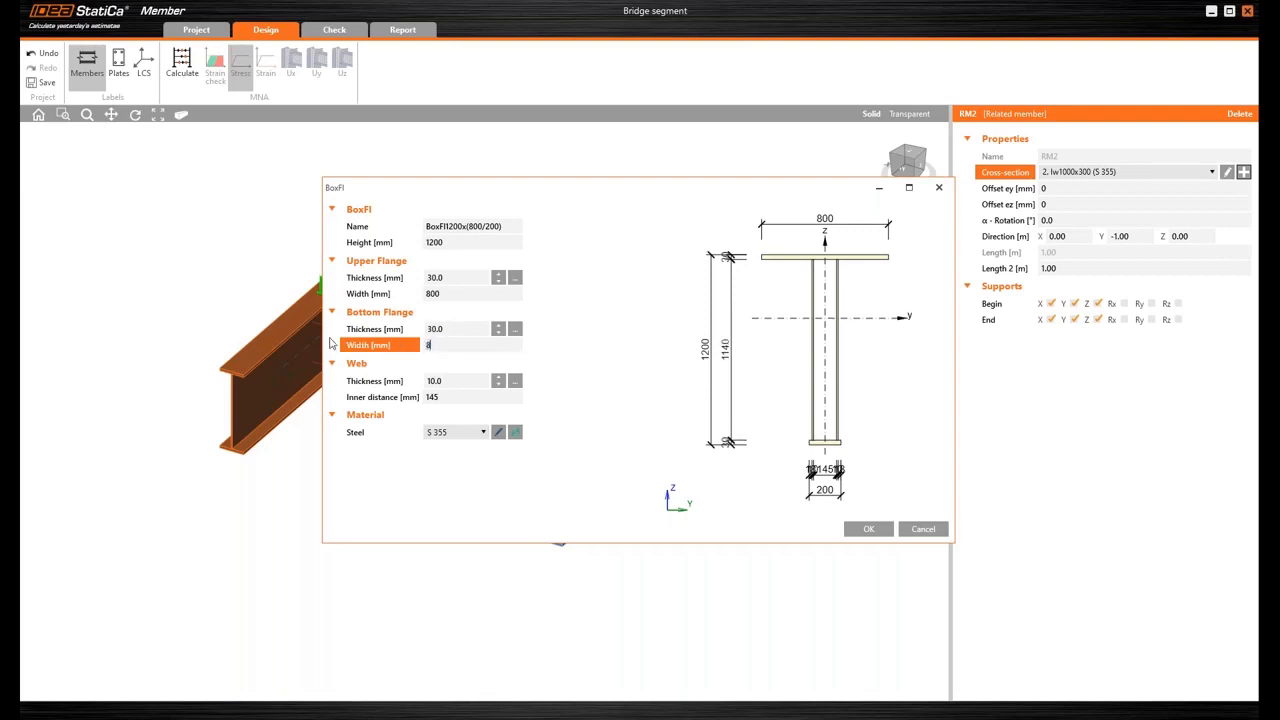
pyautogui.press('Tab')
# Step: Set the box section's web thickness to 16 mm and the inner distance to 600 mm, and accept the section
pyautogui.scroll(5, 458, 382)
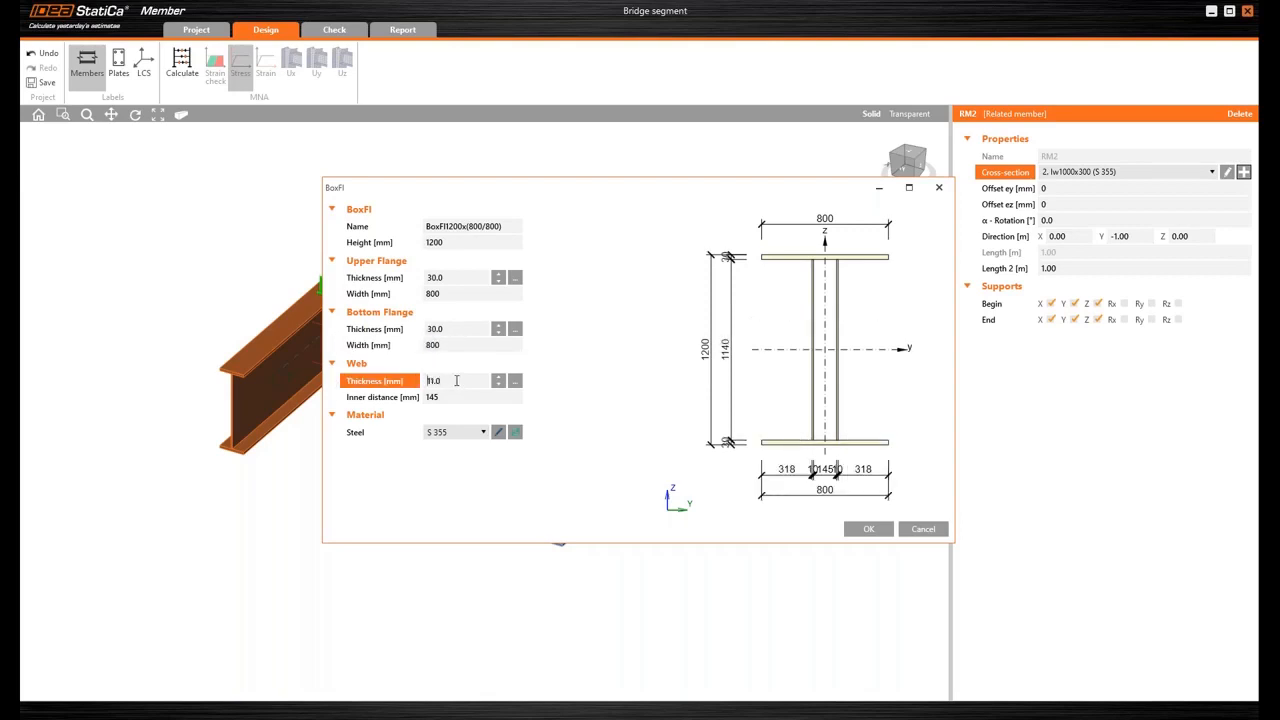
pyautogui.scroll(1, 456, 381)
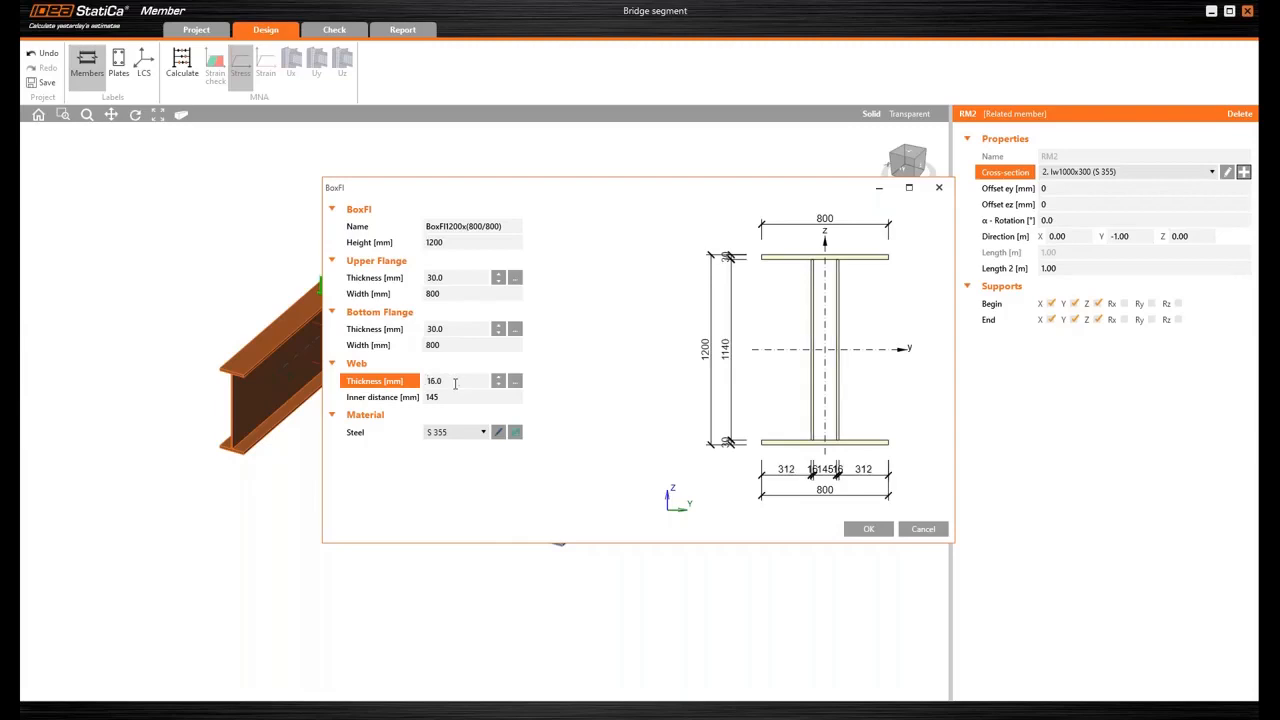
pyautogui.press('Tab')
pyautogui.write('6')
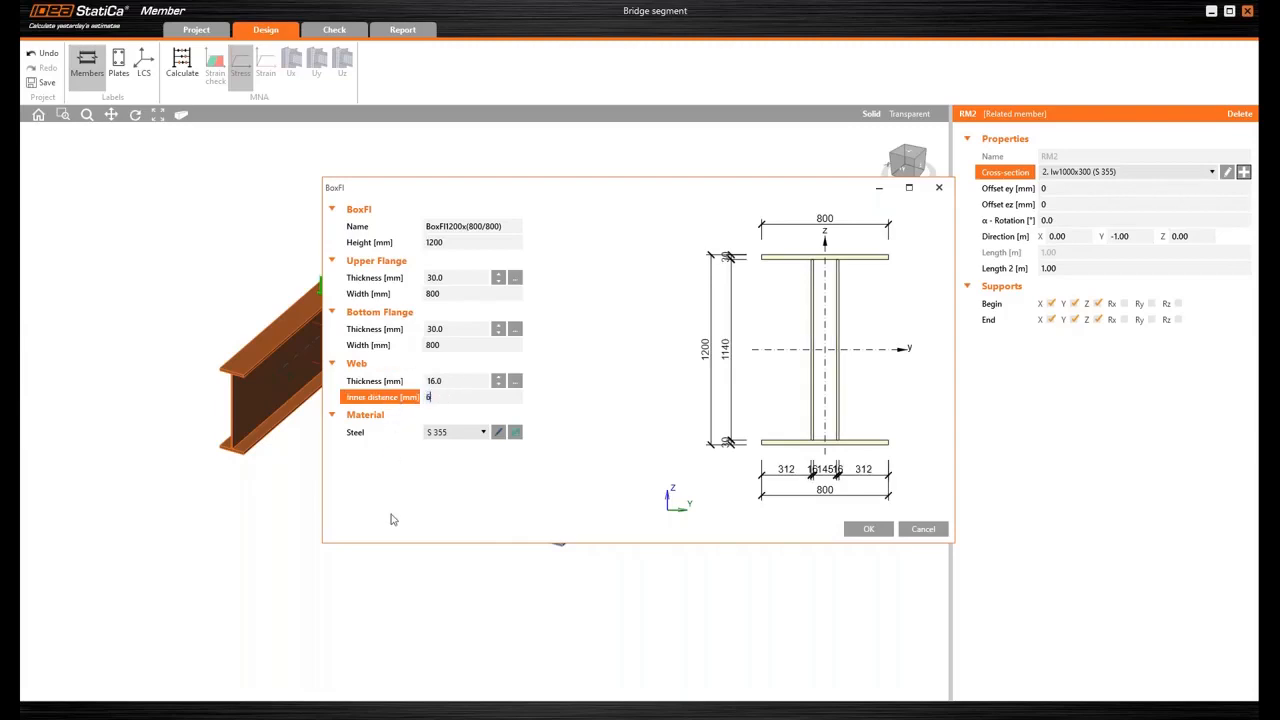
pyautogui.press('Tab')
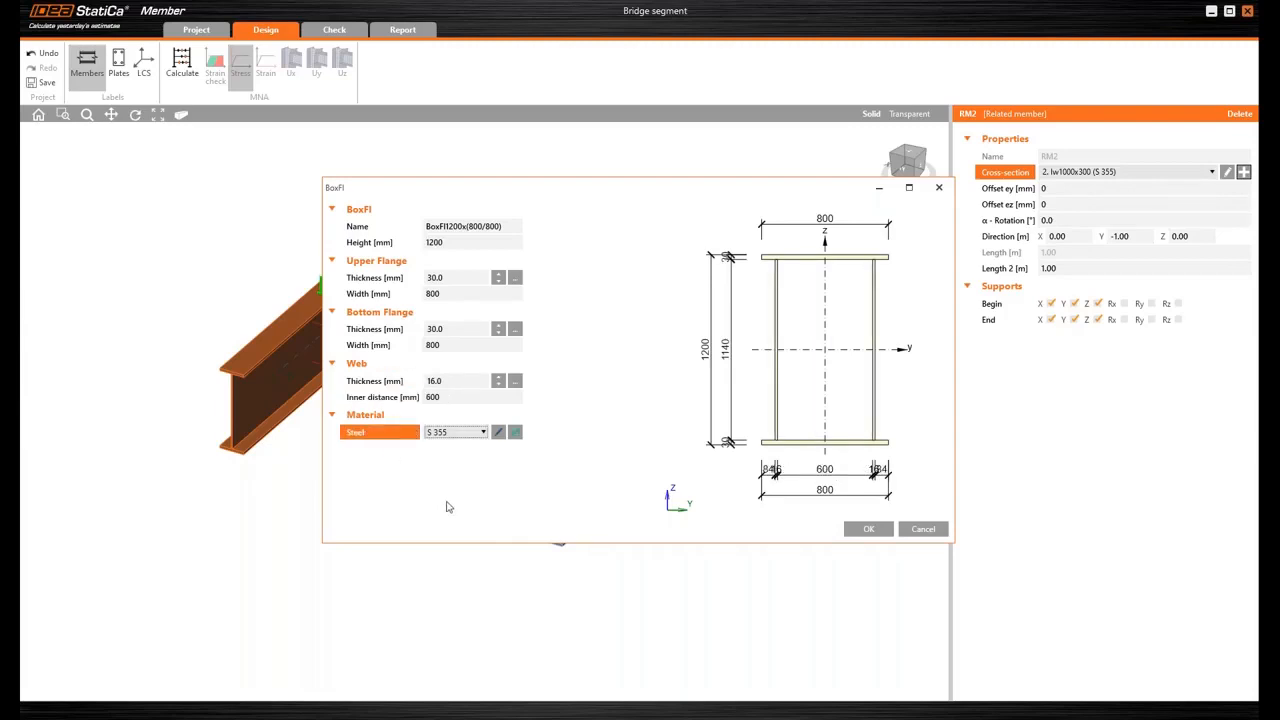
pyautogui.click(853, 535)
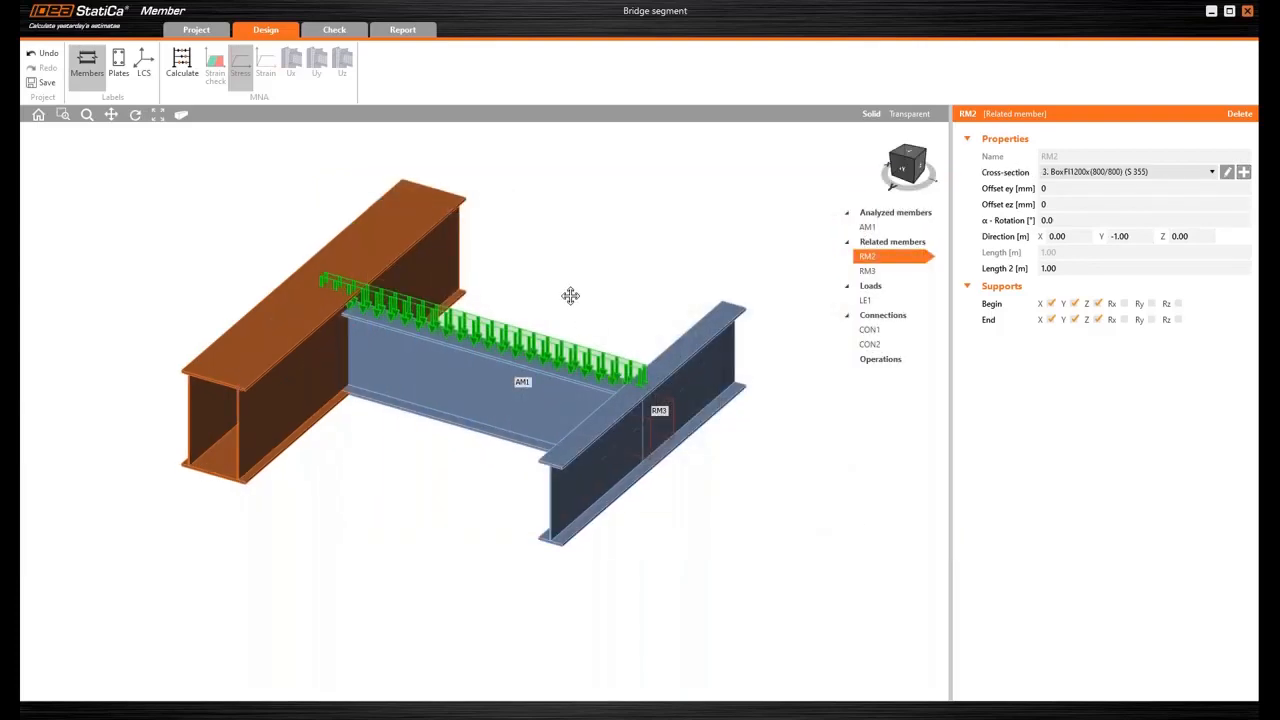
# Step: Extend RM2 to both sides of the node with a Y direction of -2.00 m and a Length 2 of 2.00 m
pyautogui.moveTo(570, 295); pyautogui.dragTo(558, 298, button='middle')
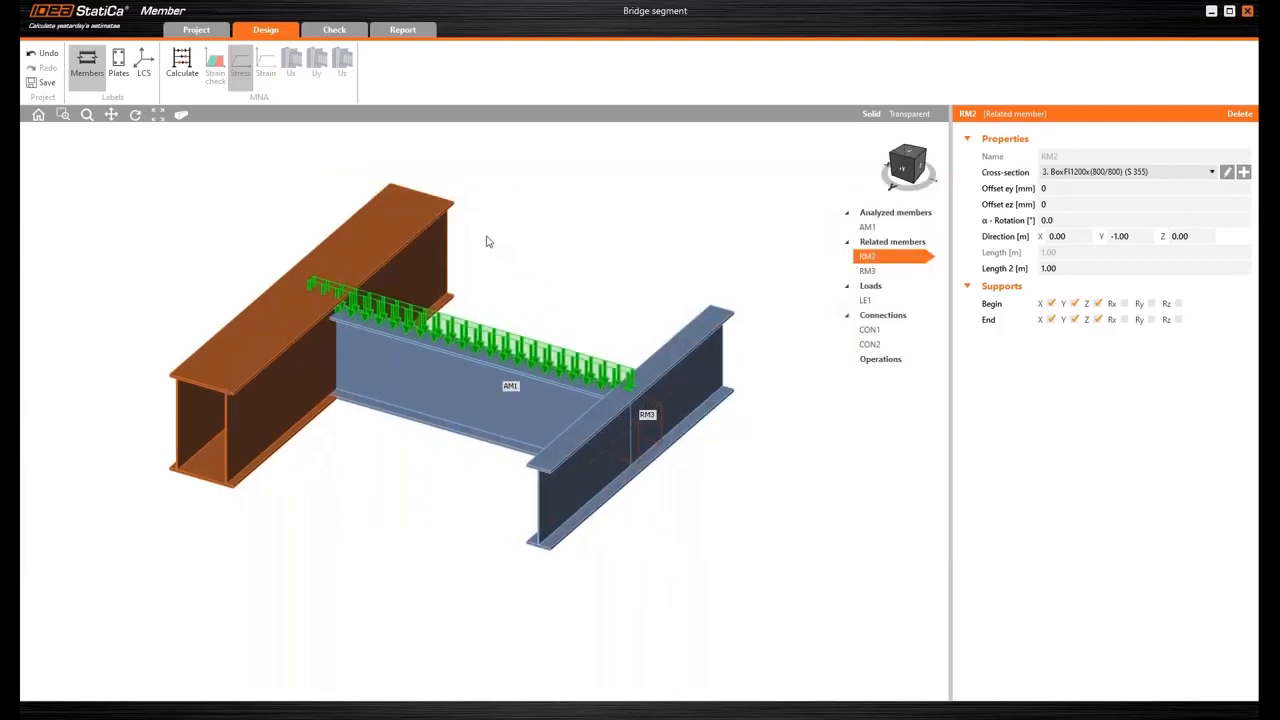
pyautogui.keyDown('ctrl'); pyautogui.moveTo(487, 238); pyautogui.dragTo(484, 221, button='middle'); pyautogui.keyUp('ctrl')
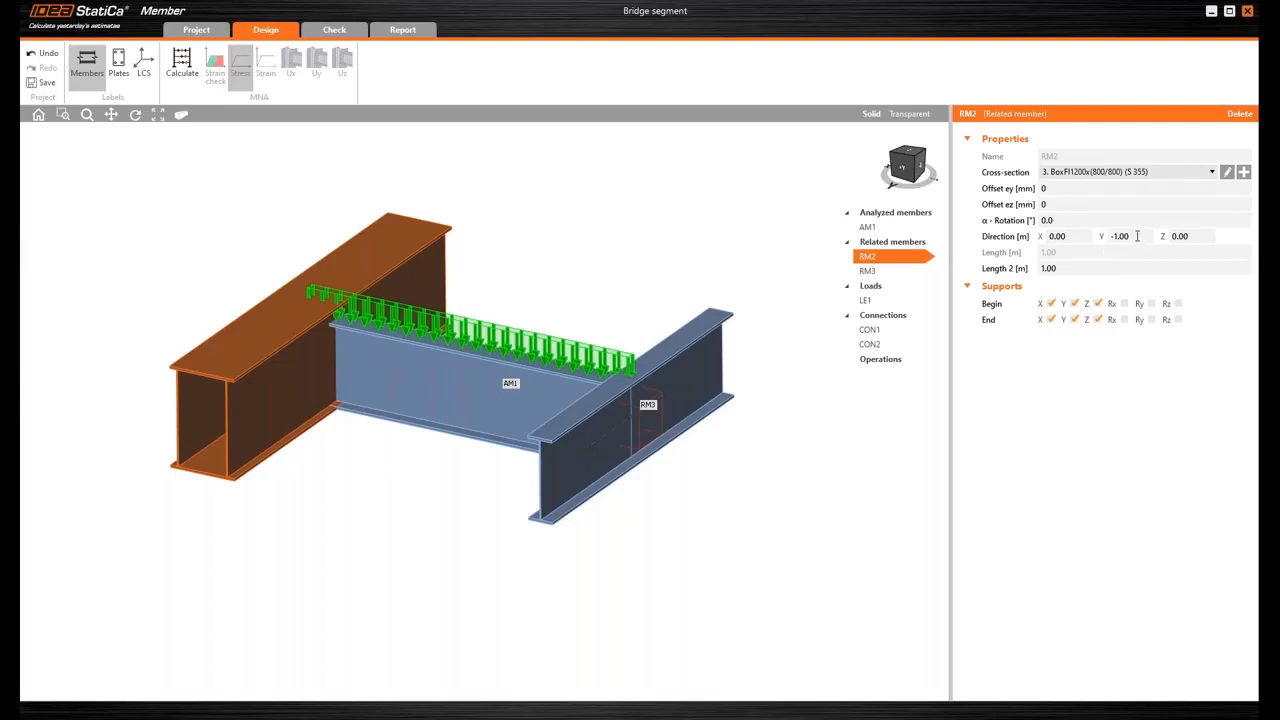
pyautogui.doubleClick(1137, 236)
pyautogui.write('-')
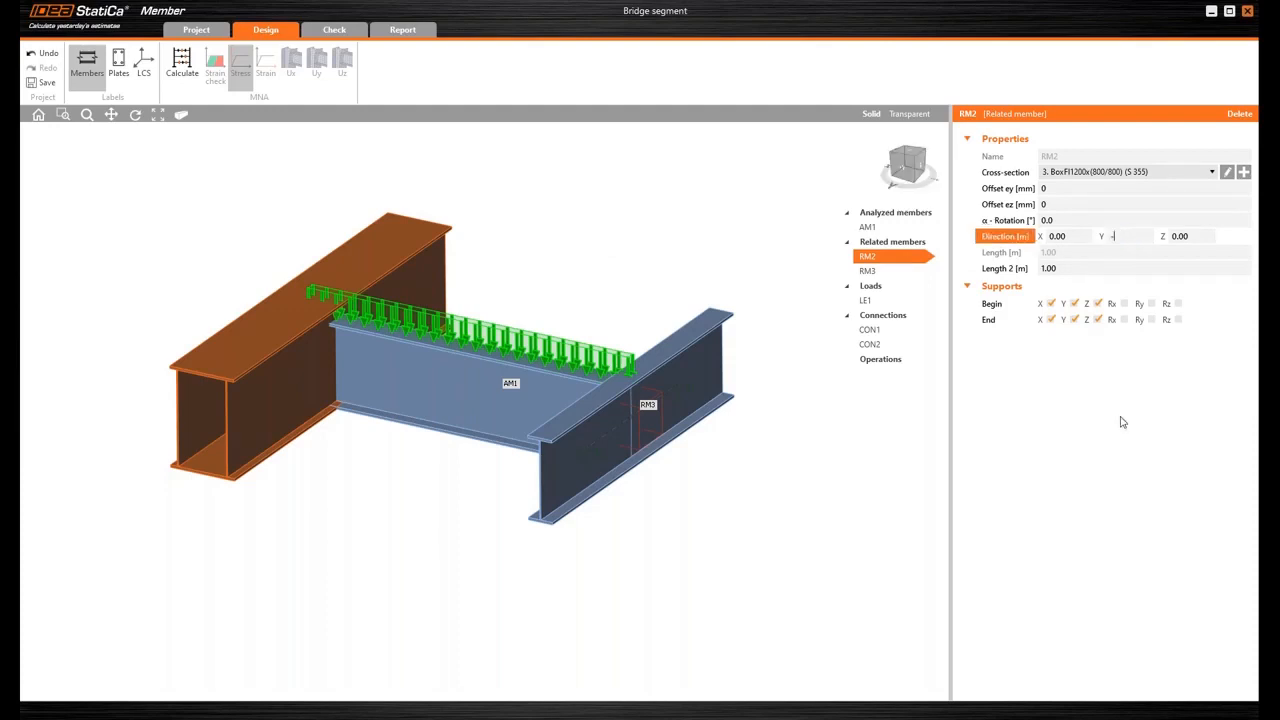
pyautogui.write('20')
pyautogui.press('Tab')
pyautogui.doubleClick(1141, 236)
pyautogui.write('-')
pyautogui.press('Tab')
pyautogui.press('Tab')
pyautogui.press('Tab')
pyautogui.write('2')
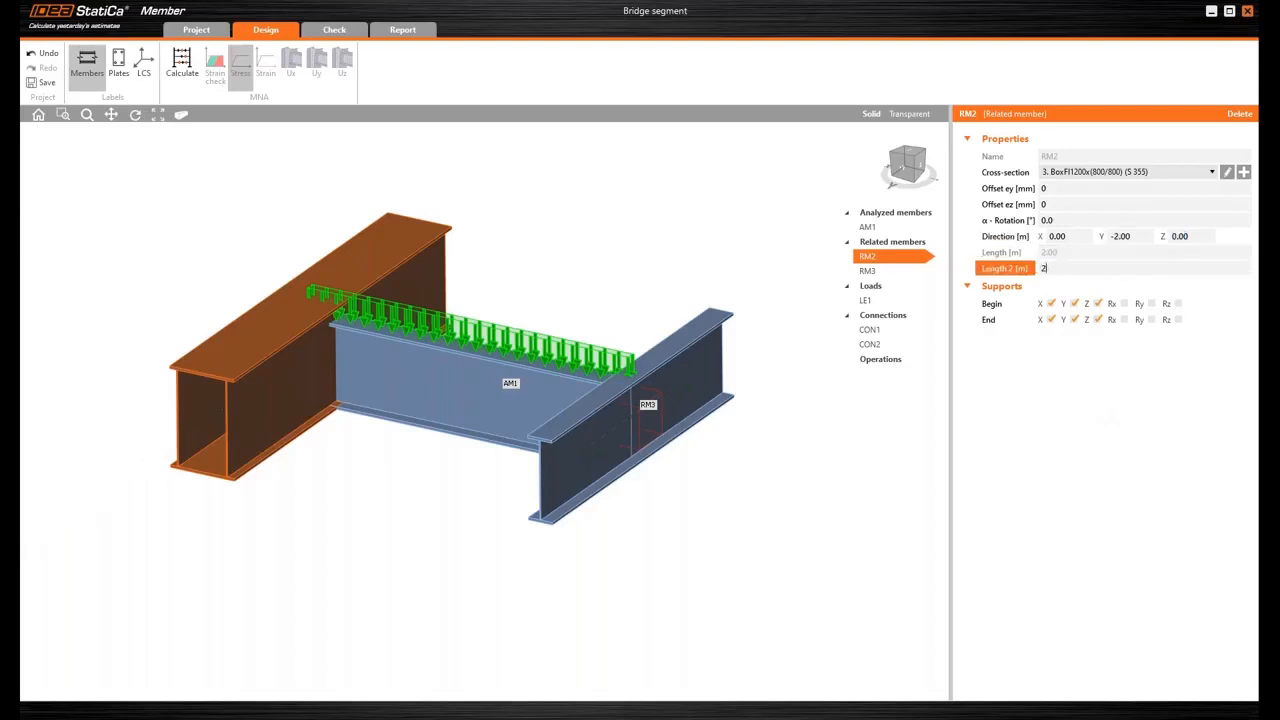
pyautogui.press('Tab')
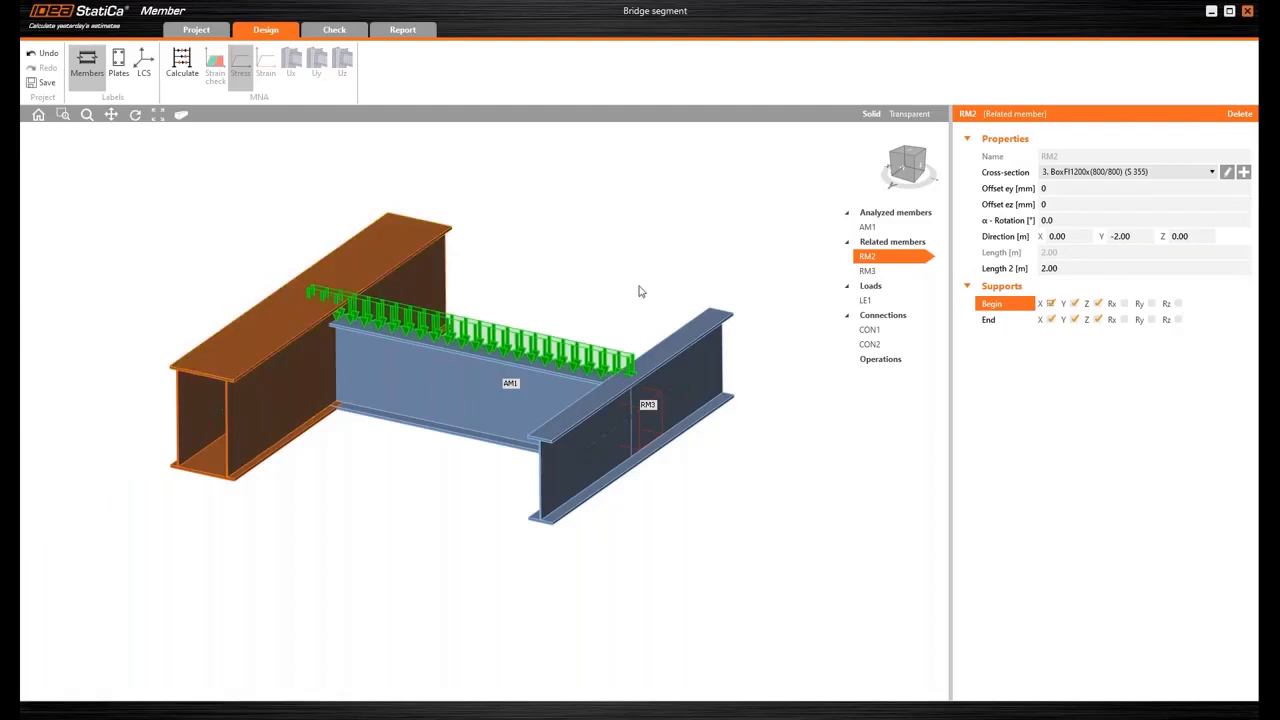
# Step: Release the X support at RM2's end and restrain rotation Rx at both its begin and end
pyautogui.click(1051, 321)
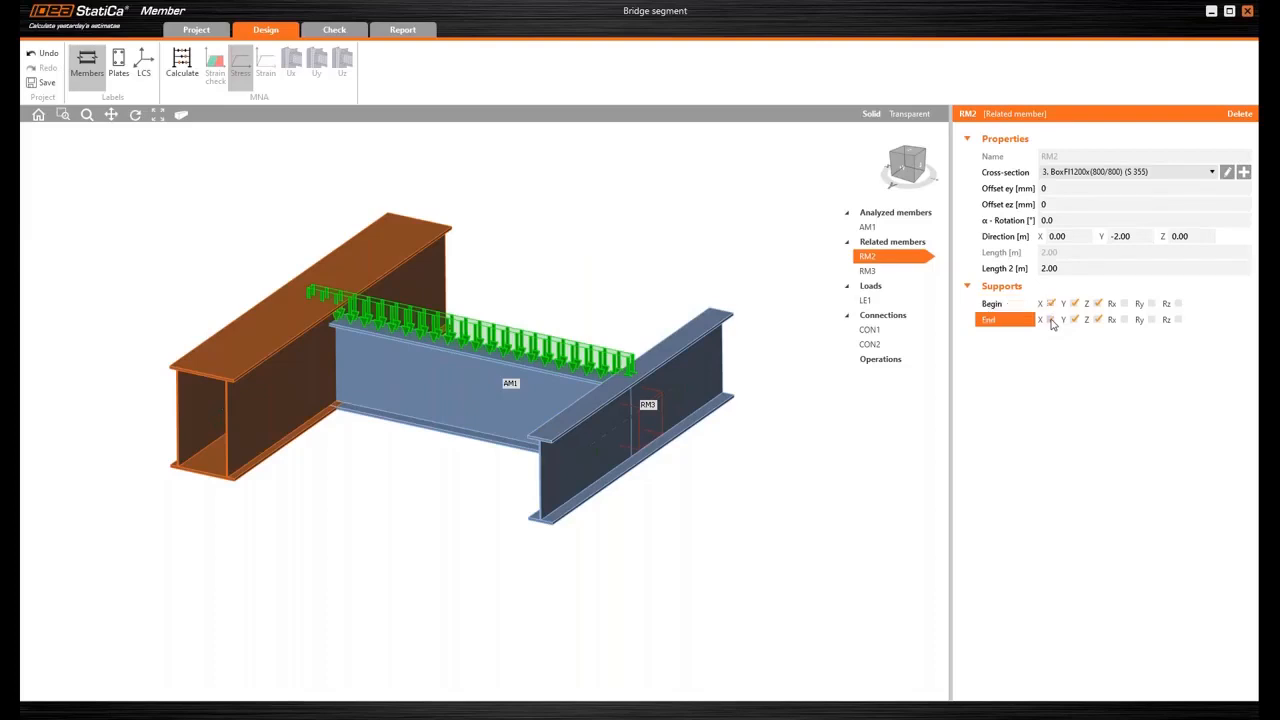
pyautogui.click(1124, 304)
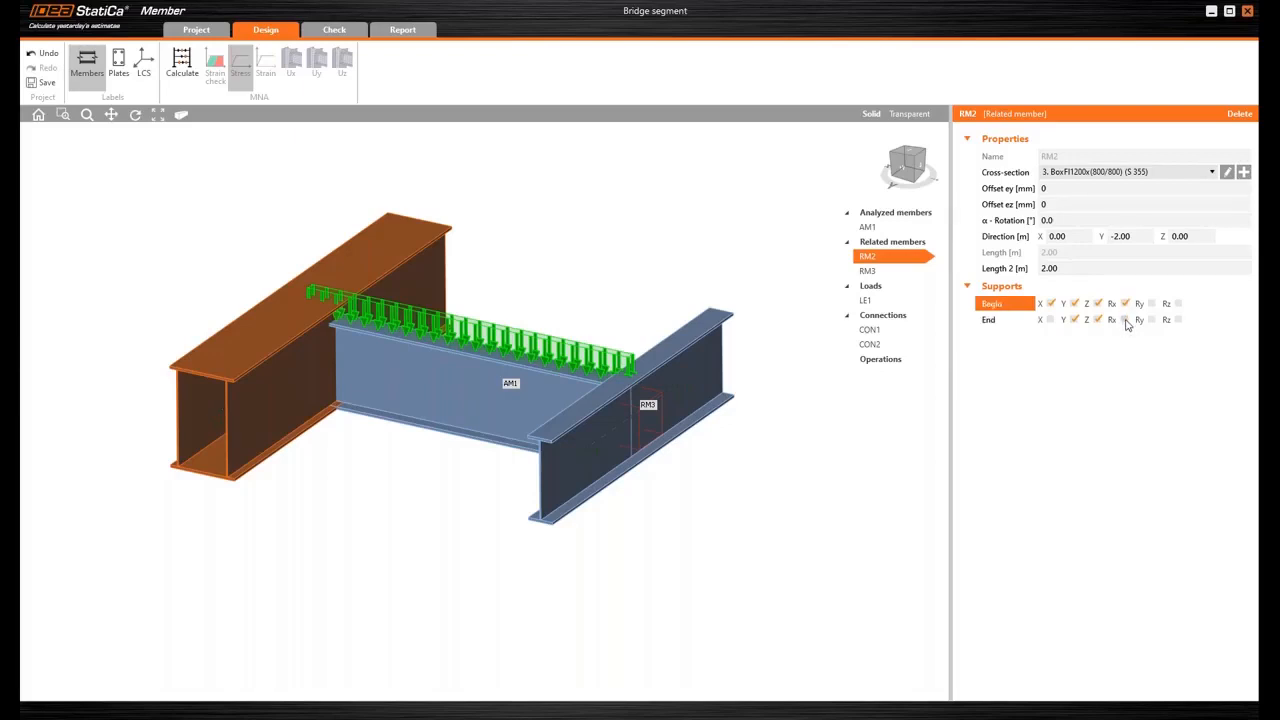
pyautogui.click(1125, 320)
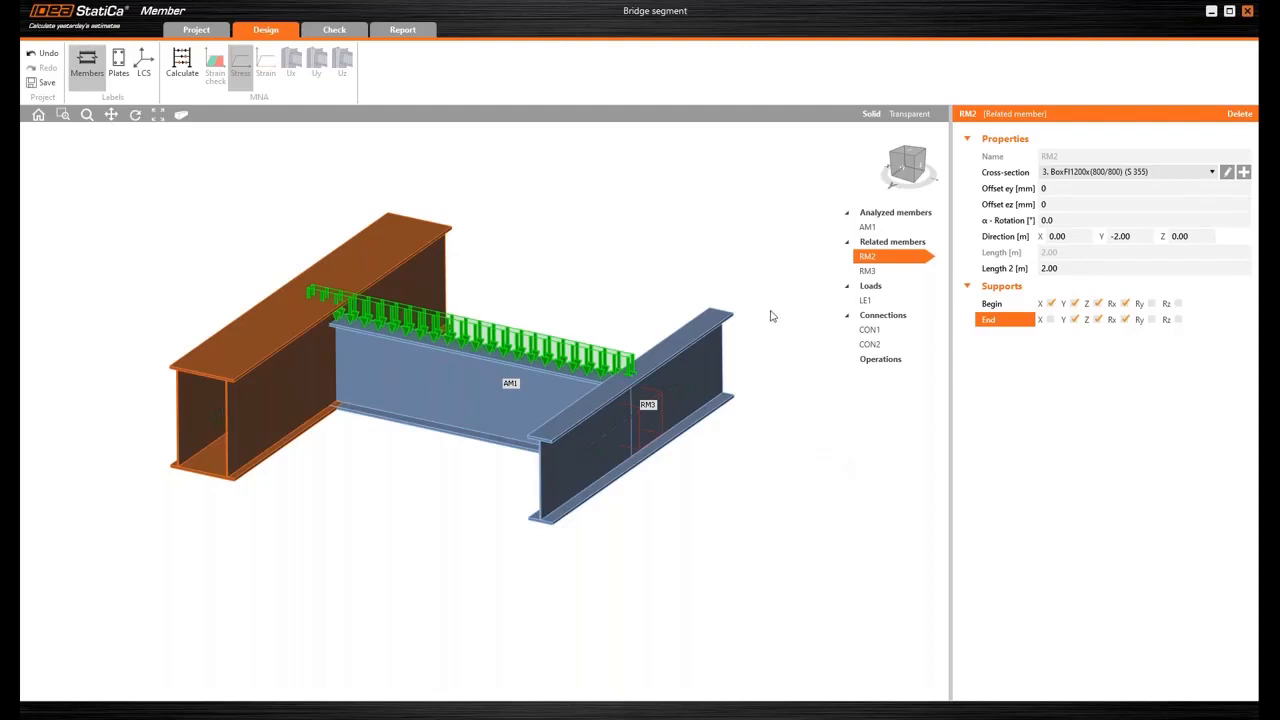
# Step: Assign the BoxFl1200x(800/800) cross-section to RM3, with a Y direction of -2.00 m and a Length 2 of 2.00 m
pyautogui.click(1086, 176)
pyautogui.click(1078, 209)
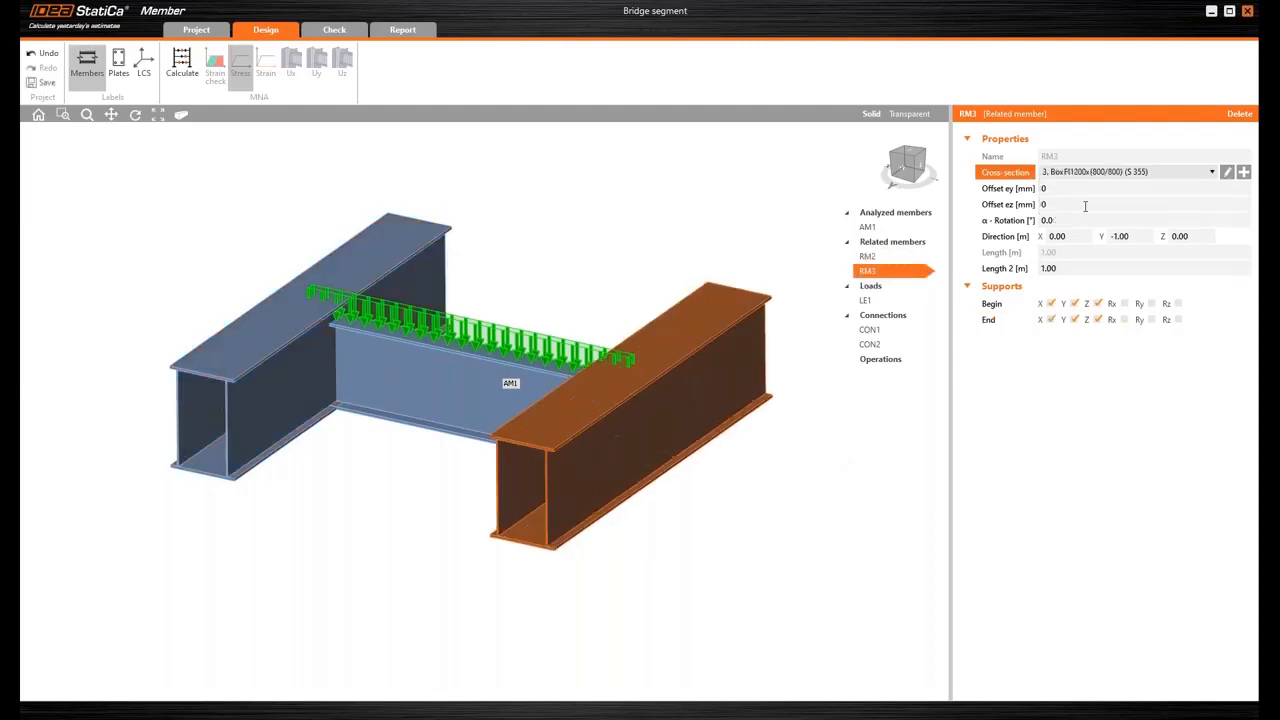
pyautogui.click(1146, 236)
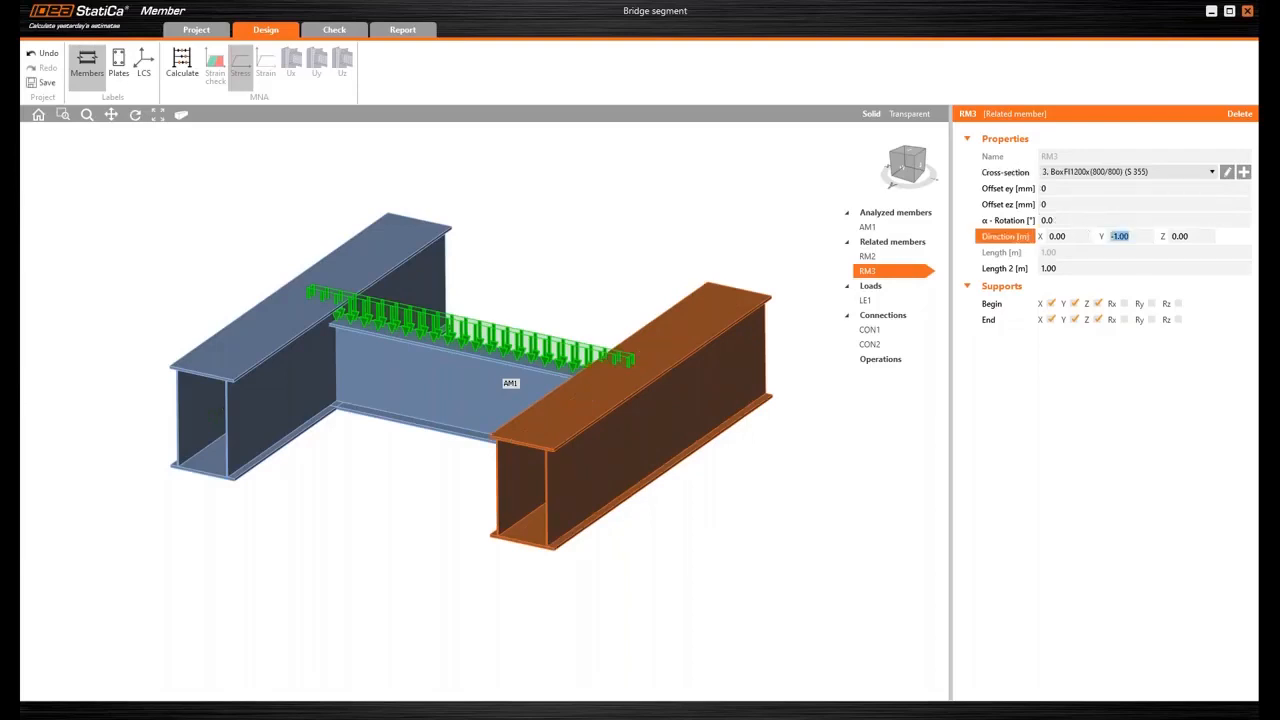
pyautogui.write('-2')
pyautogui.click(1078, 268)
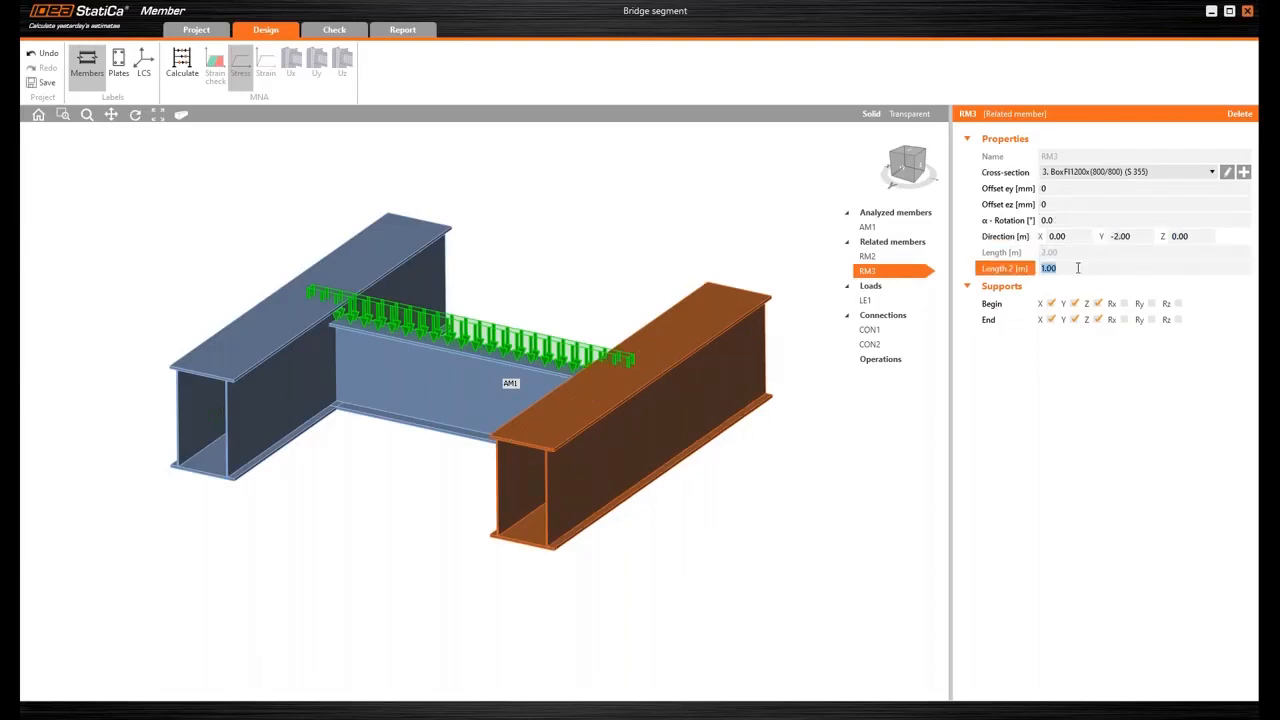
pyautogui.write('2')
pyautogui.press('Tab')
# Step: Release the X support at RM3's end and restrain rotation Rx at both its begin and end
pyautogui.click(1051, 320)
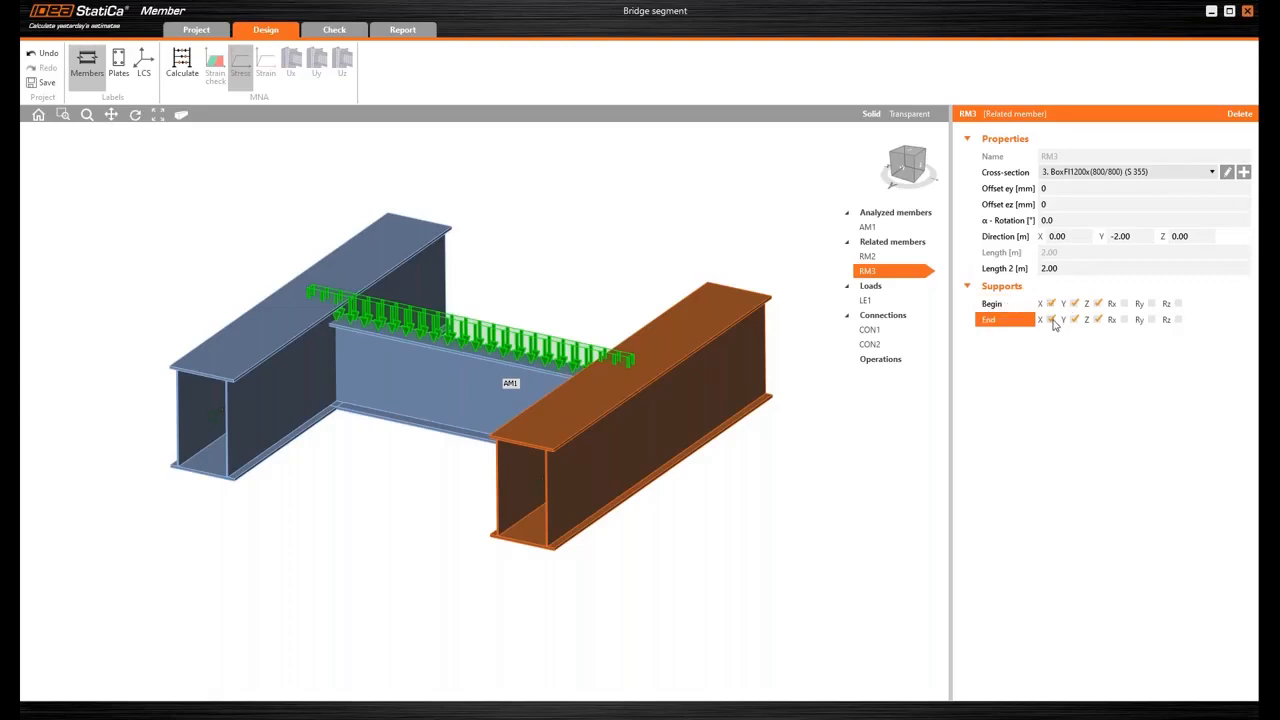
pyautogui.click(1124, 304)
pyautogui.click(1125, 319)
pyautogui.moveTo(733, 222); pyautogui.dragTo(724, 230, button='middle')
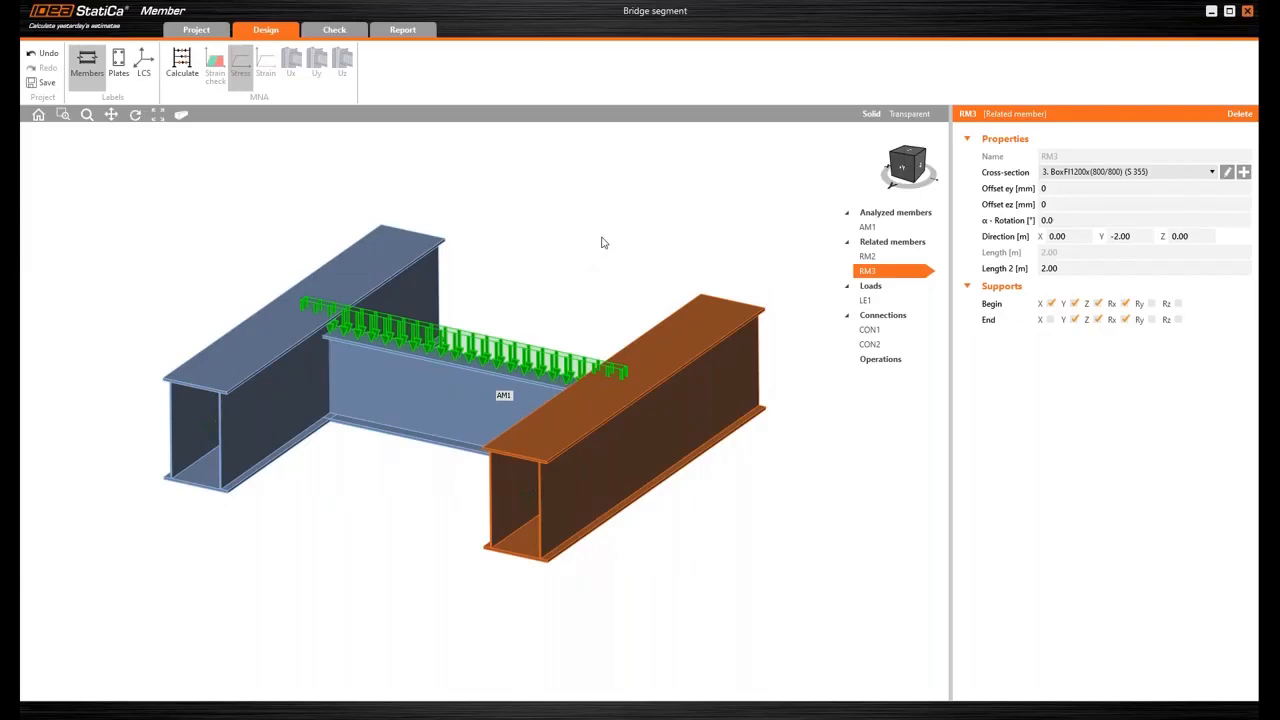
# Step: Open the design of connection CON1 and add a cut of member AM1 by RM2 with the Surface cutting method
pyautogui.click(869, 331)
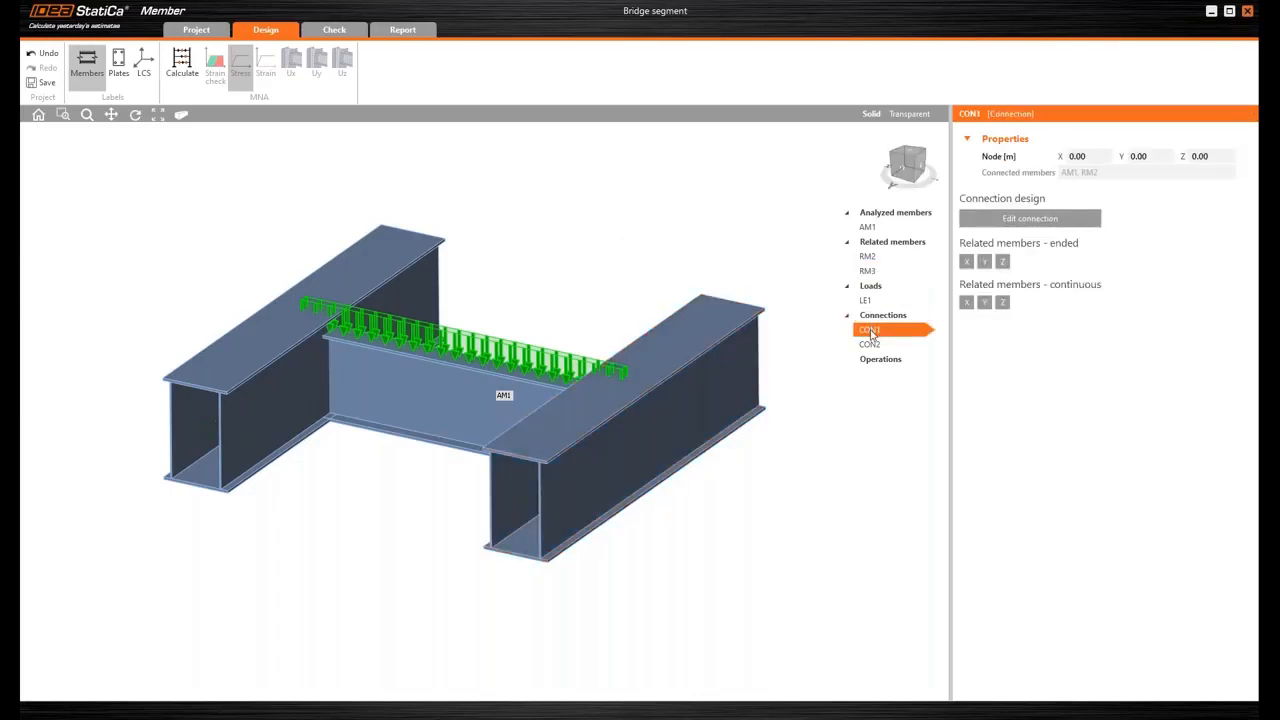
pyautogui.click(1013, 220)
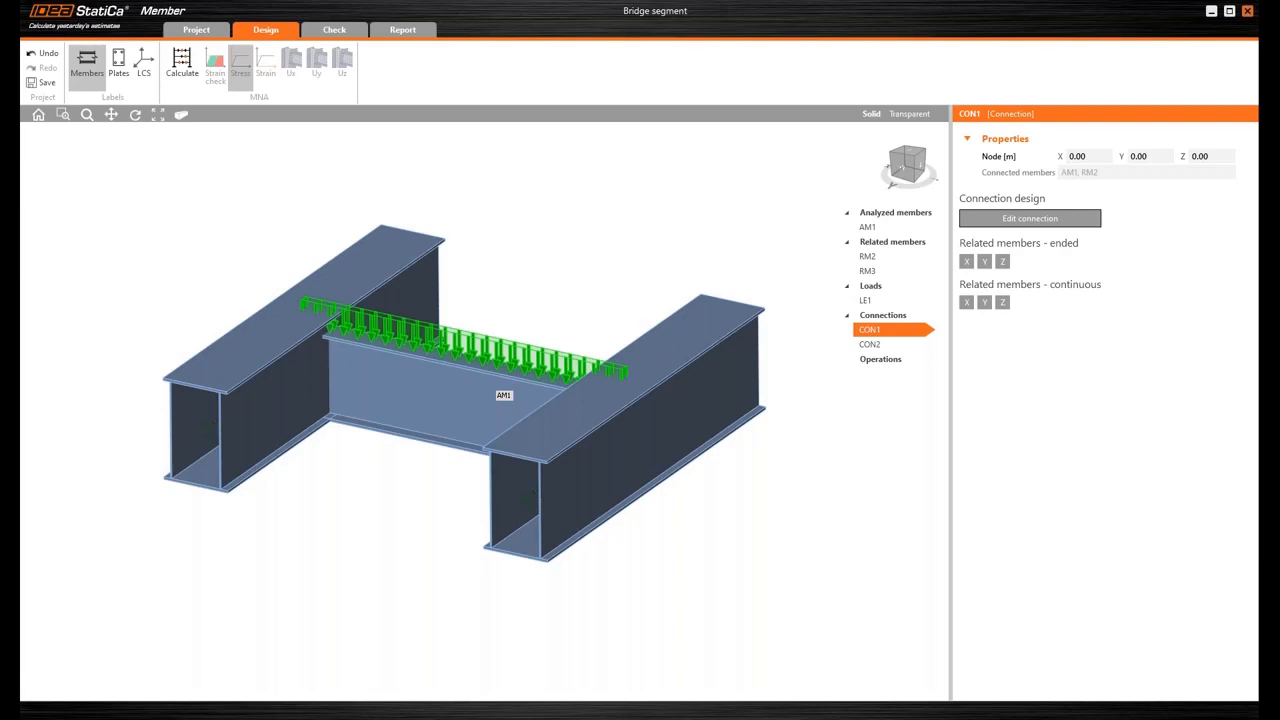
pyautogui.moveTo(1278, 178); pyautogui.dragTo(752, 2)
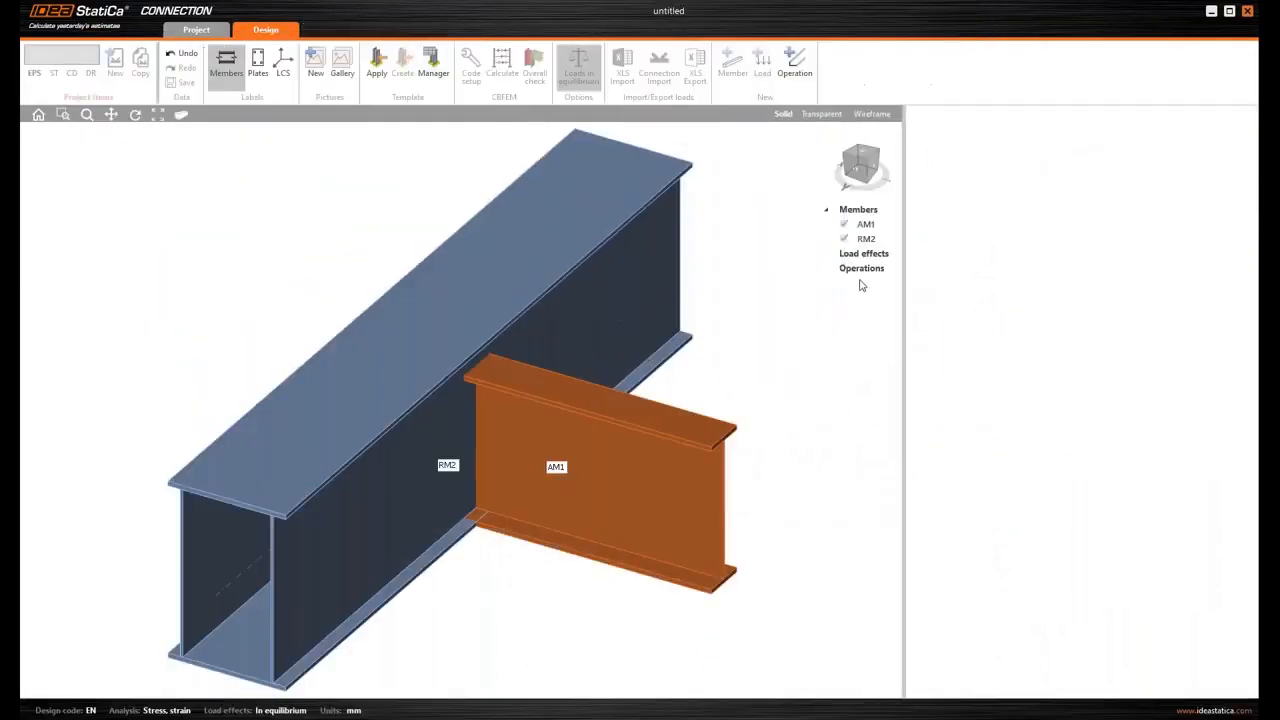
pyautogui.click(797, 68)
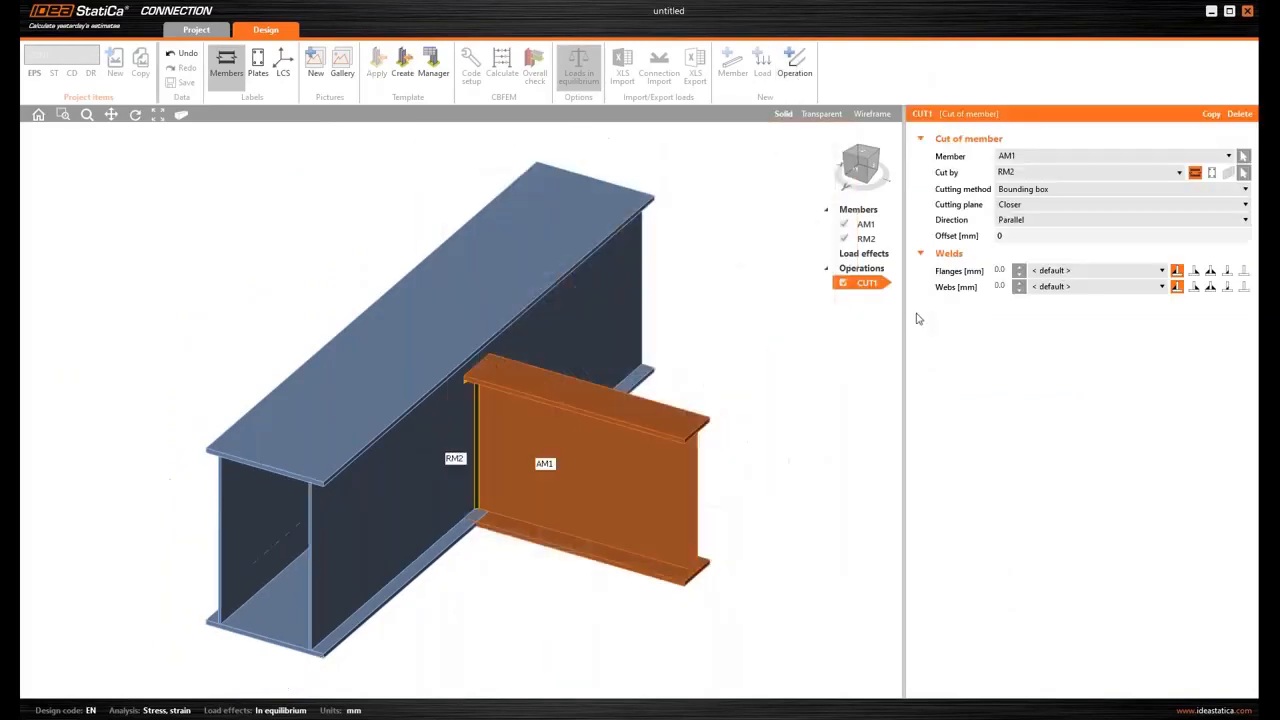
pyautogui.click(1036, 196)
pyautogui.click(1031, 214)
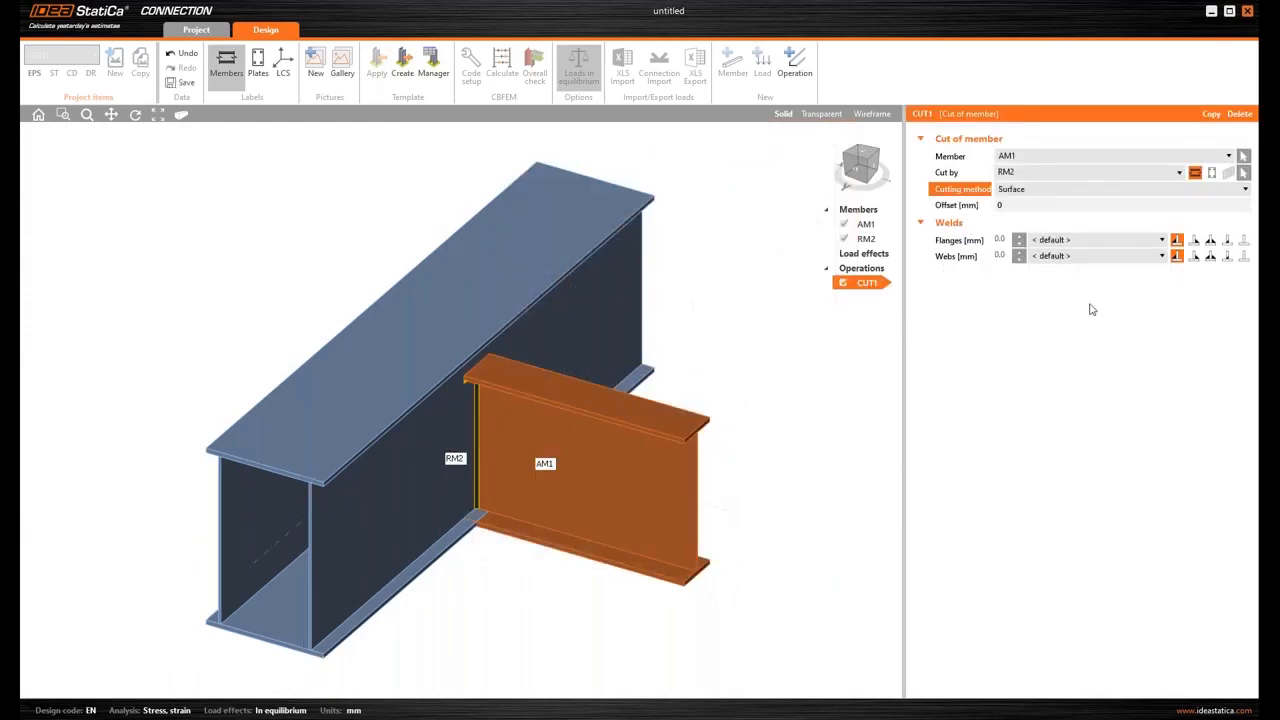
# Step: Make the cut's flange and web welds double-sided fillets and save the connection back to the member model
pyautogui.click(1210, 241)
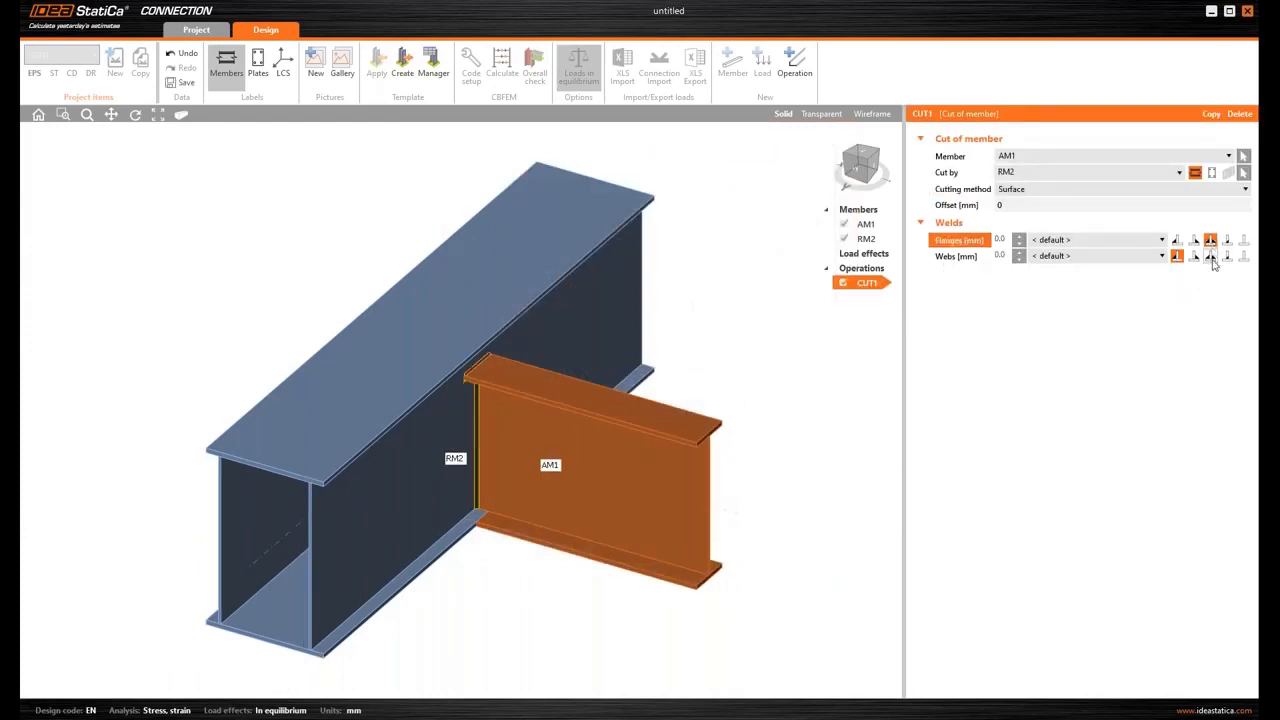
pyautogui.click(1210, 256)
pyautogui.moveTo(486, 488); pyautogui.dragTo(483, 457, button='right')
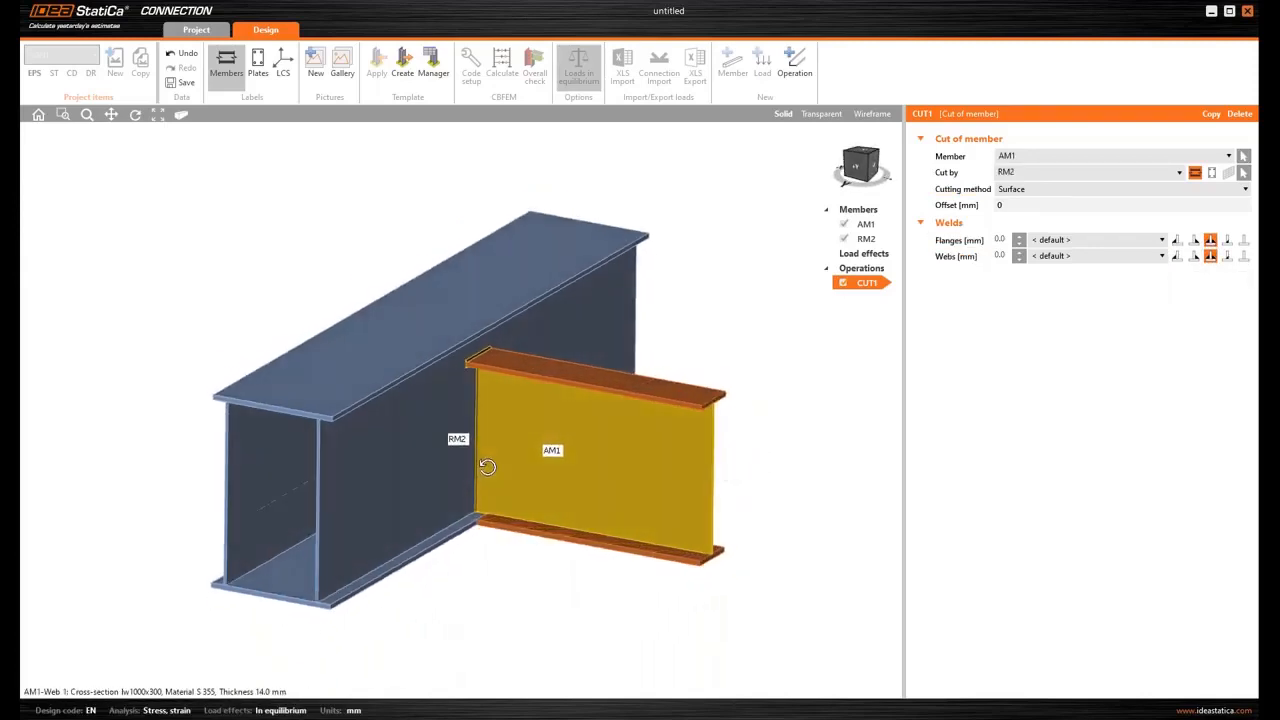
pyautogui.click(183, 86)
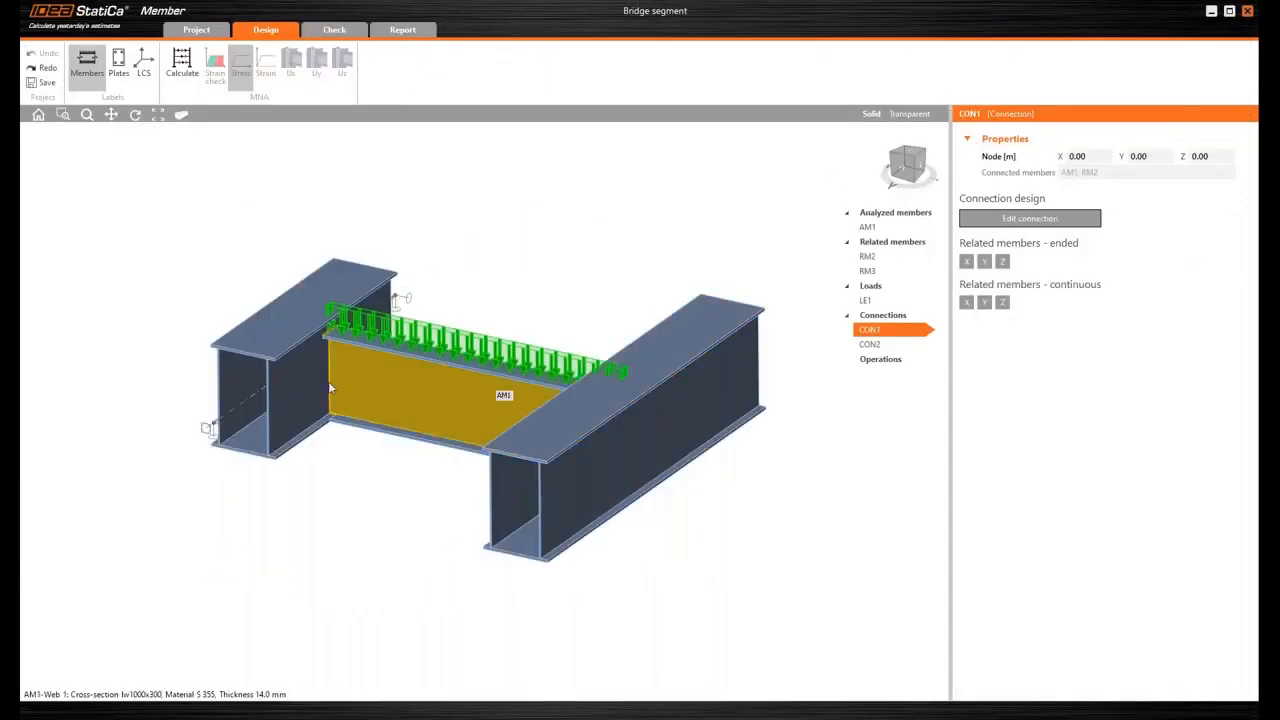
# Step: Apply the recent CON1 connection design to connection CON2
pyautogui.scroll(4, 320, 378)
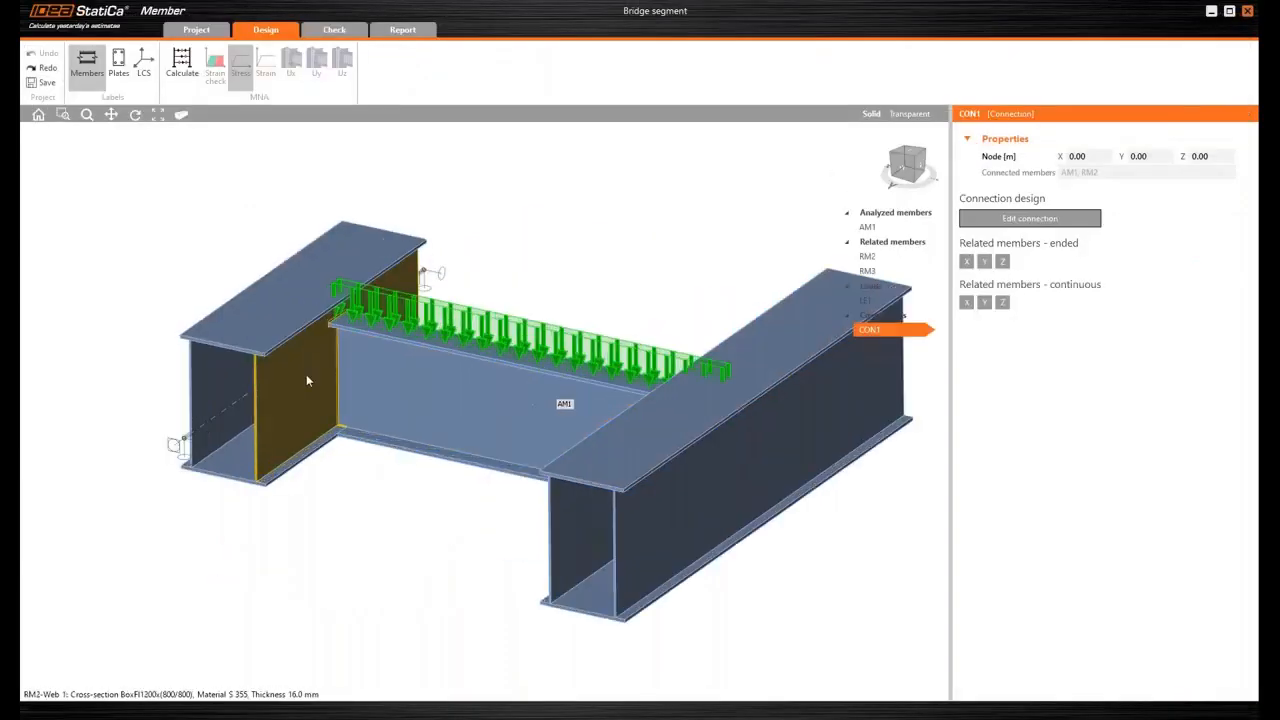
pyautogui.moveTo(362, 346); pyautogui.dragTo(452, 398, button='right')
pyautogui.scroll(-5, 452, 398)
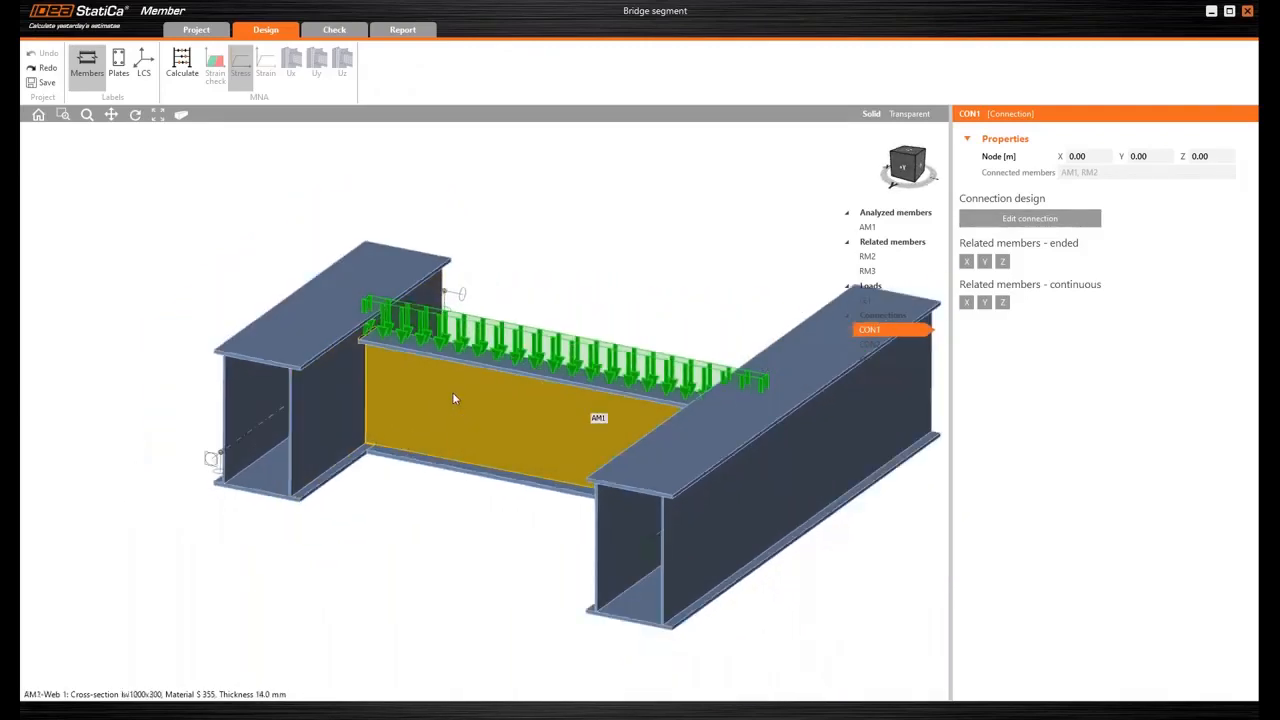
pyautogui.moveTo(800, 512); pyautogui.dragTo(770, 440, button='right')
pyautogui.moveTo(657, 243); pyautogui.dragTo(702, 338, button='right')
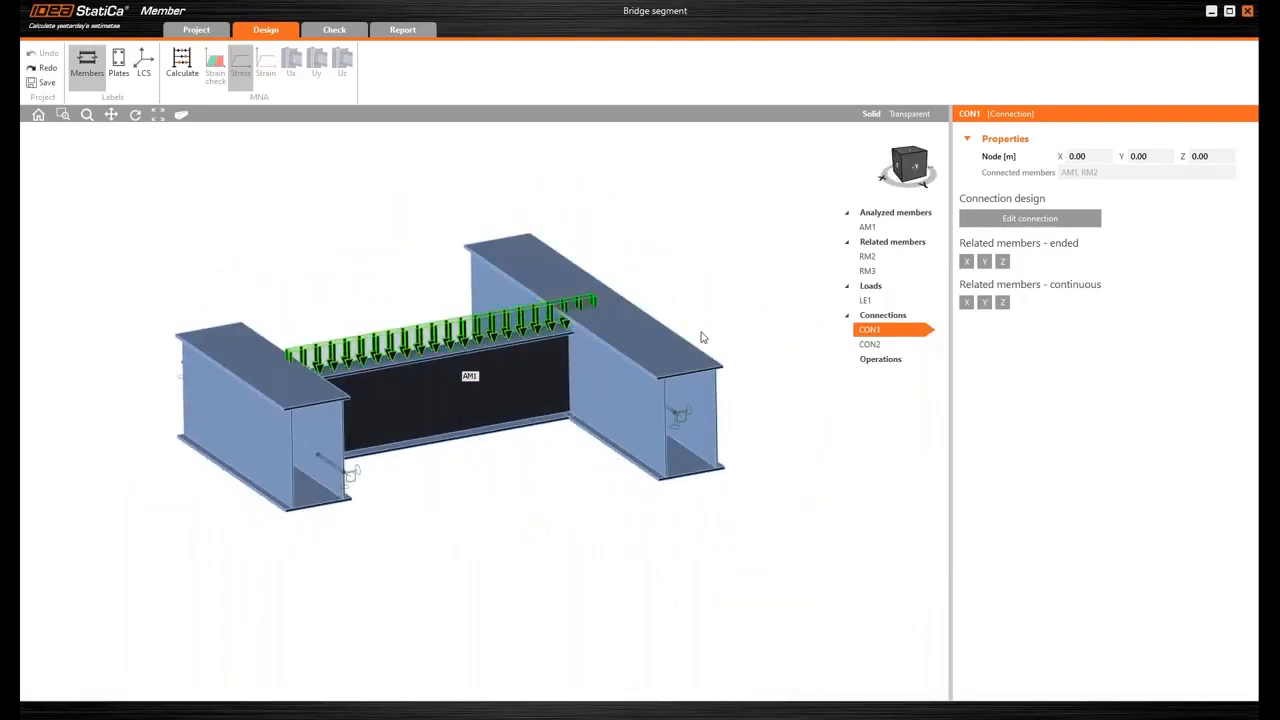
pyautogui.click(869, 345)
pyautogui.moveTo(1040, 370)
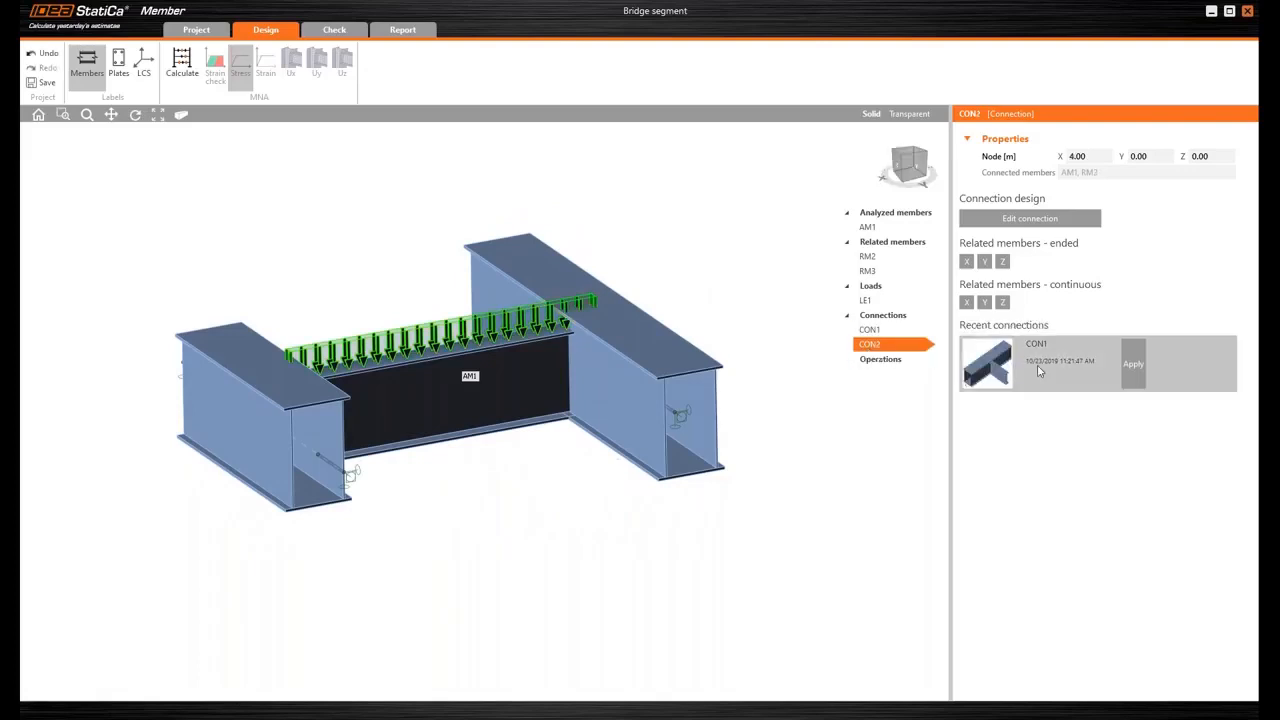
pyautogui.click(1133, 370)
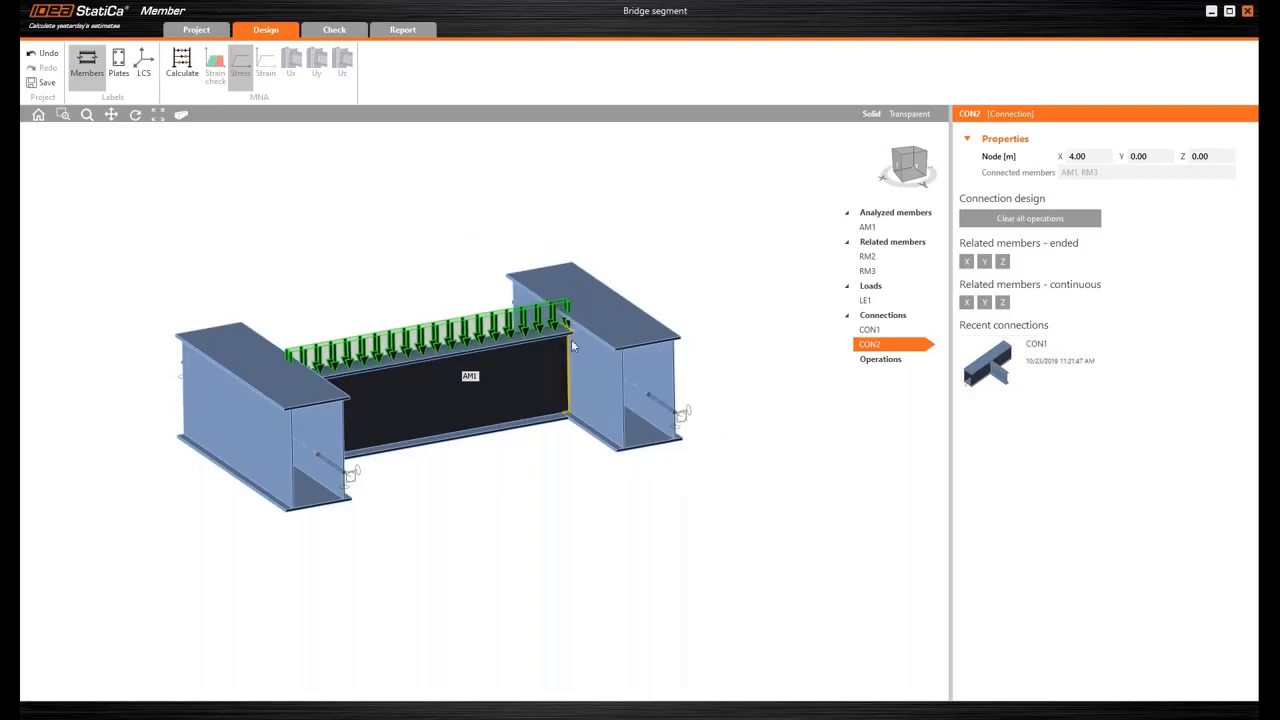
# Step: Limit load case LE1's line load on AM1 to 1.30–1.70 m and set its Z value to -6000 kN/m
pyautogui.moveTo(565, 382); pyautogui.dragTo(417, 410, button='right')
pyautogui.scroll(3, 417, 410)
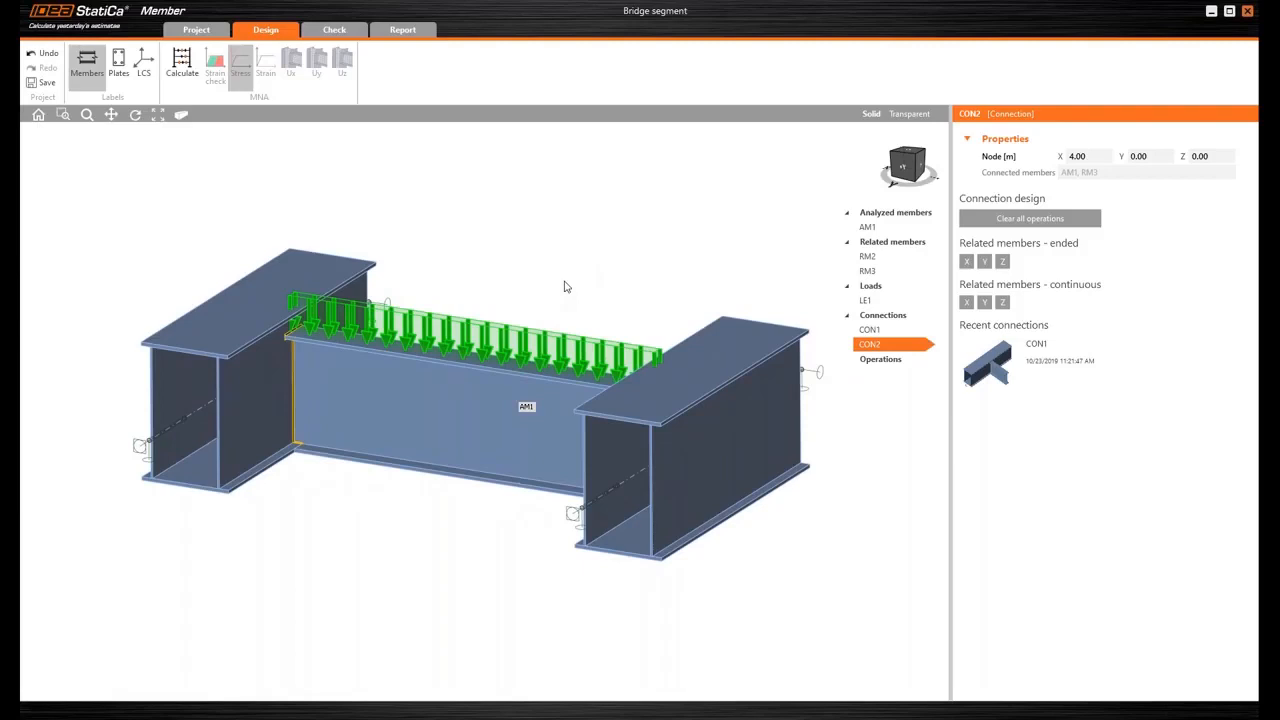
pyautogui.click(866, 301)
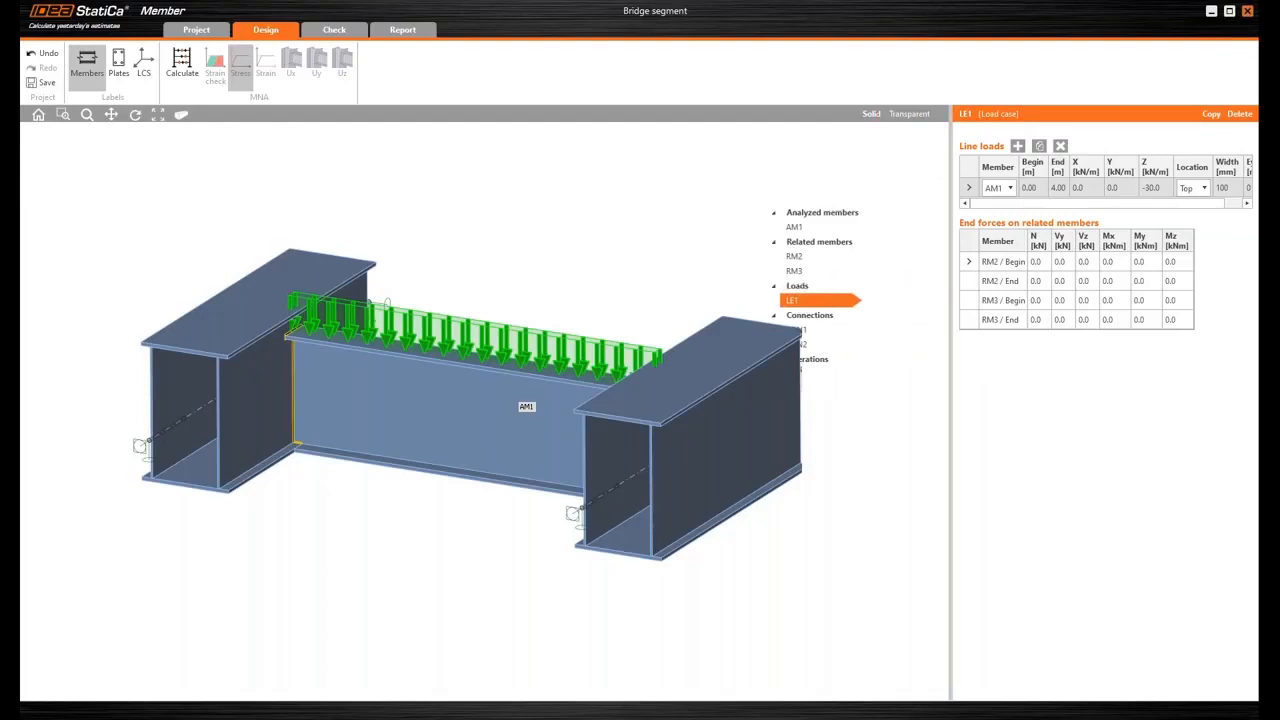
pyautogui.moveTo(951, 260); pyautogui.dragTo(878, 260)
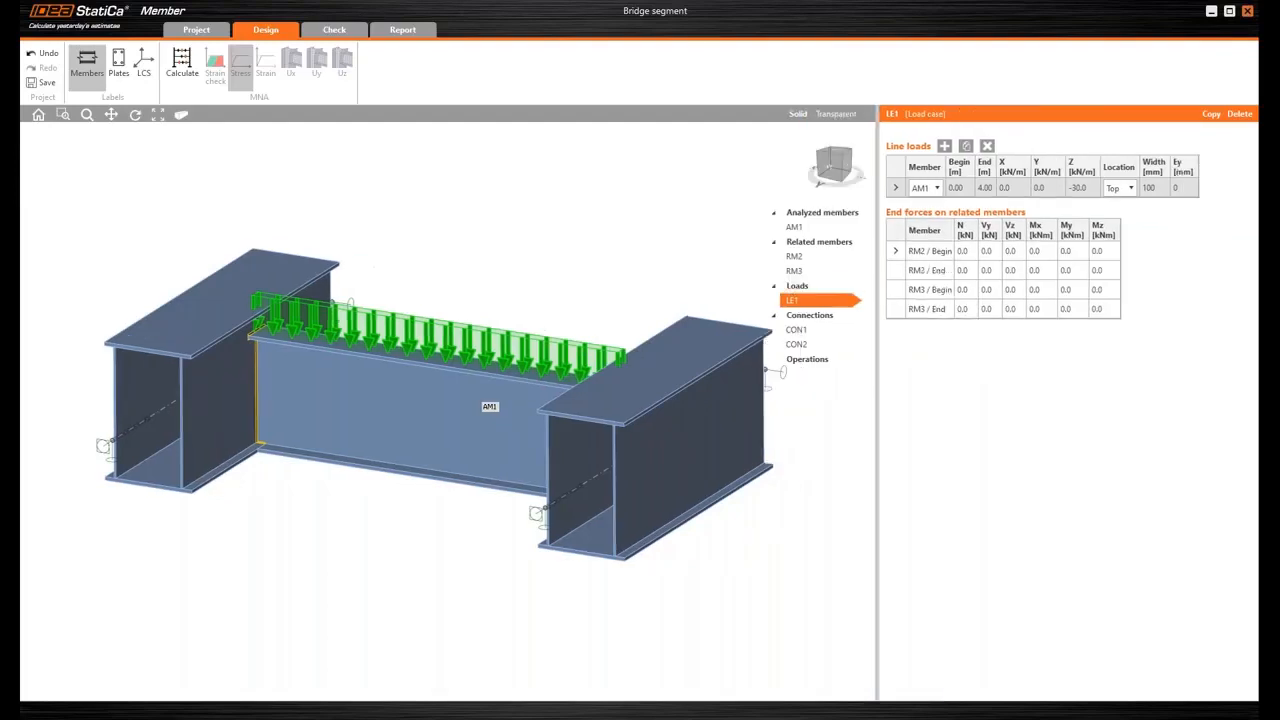
pyautogui.click(967, 187)
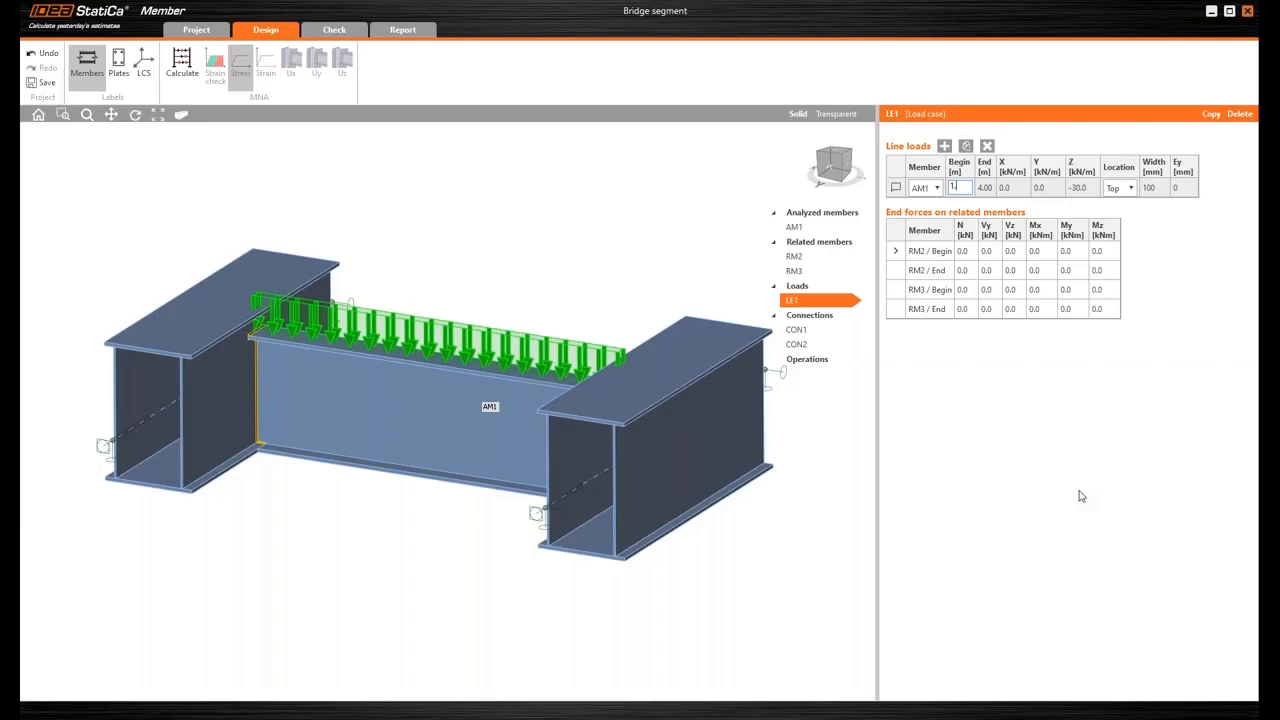
pyautogui.press('Tab')
pyautogui.write('1')
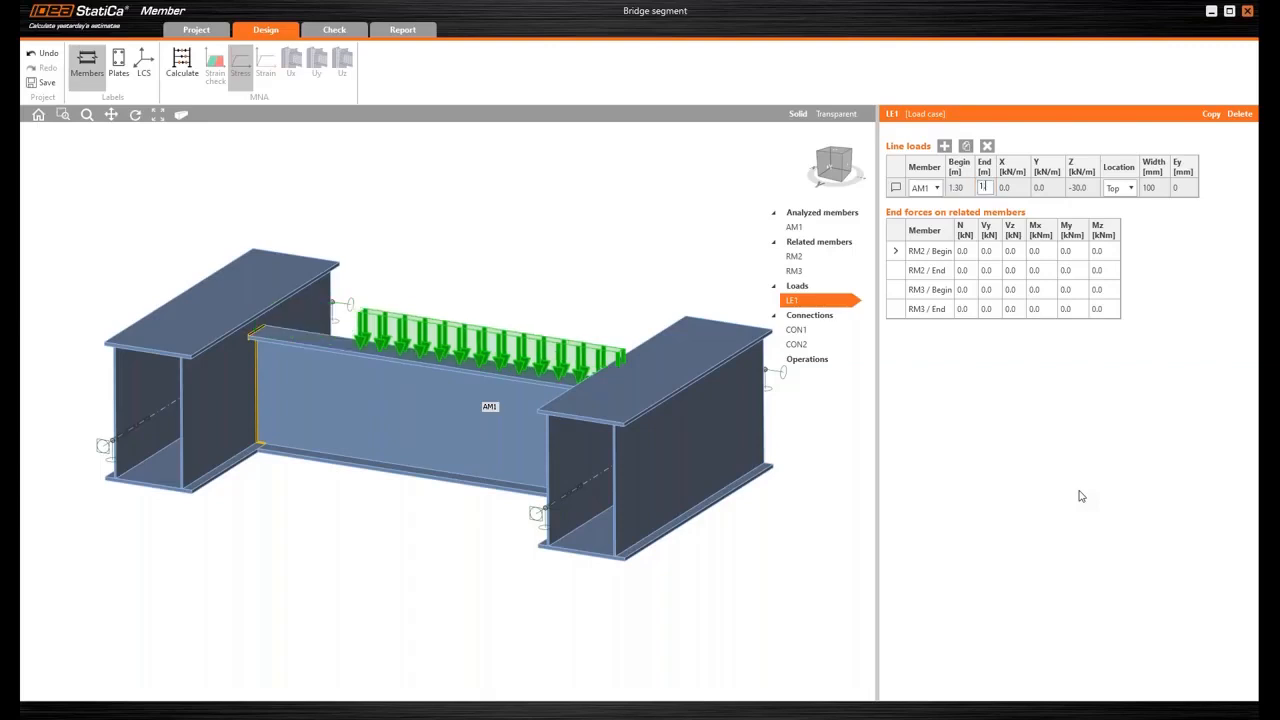
pyautogui.write('.7')
pyautogui.press('Tab')
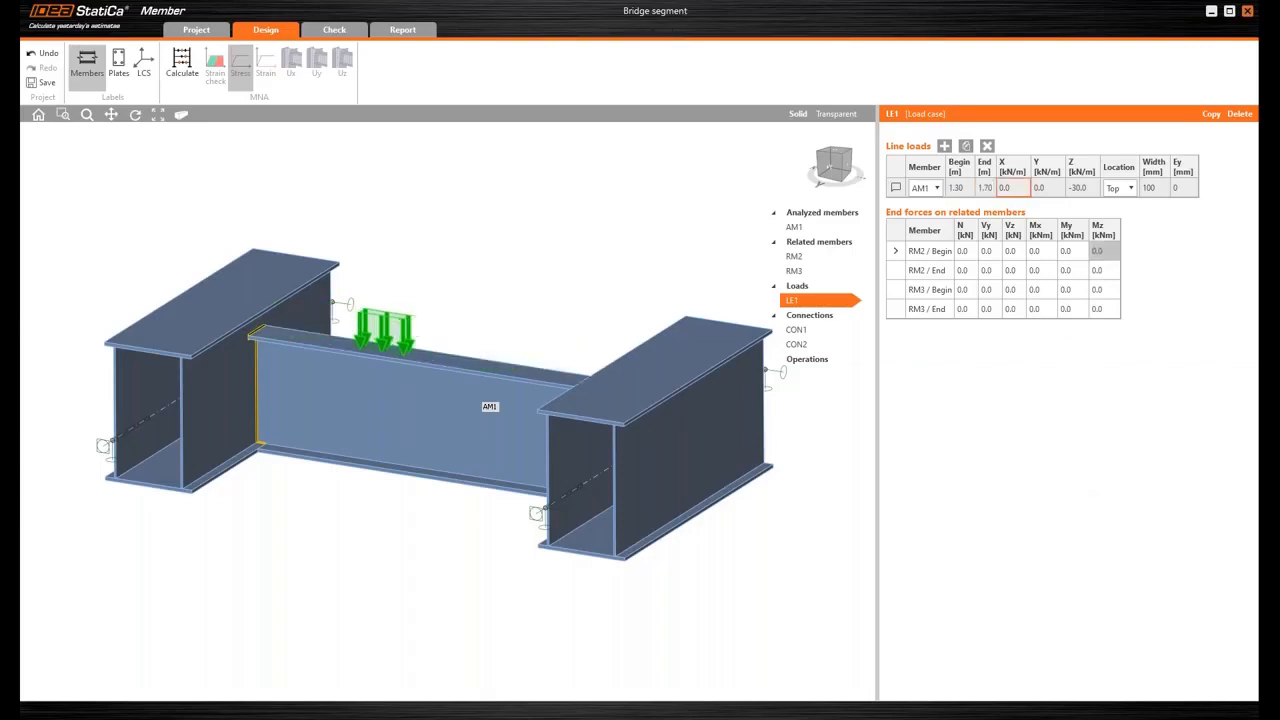
pyautogui.click(1093, 191)
pyautogui.write('-60')
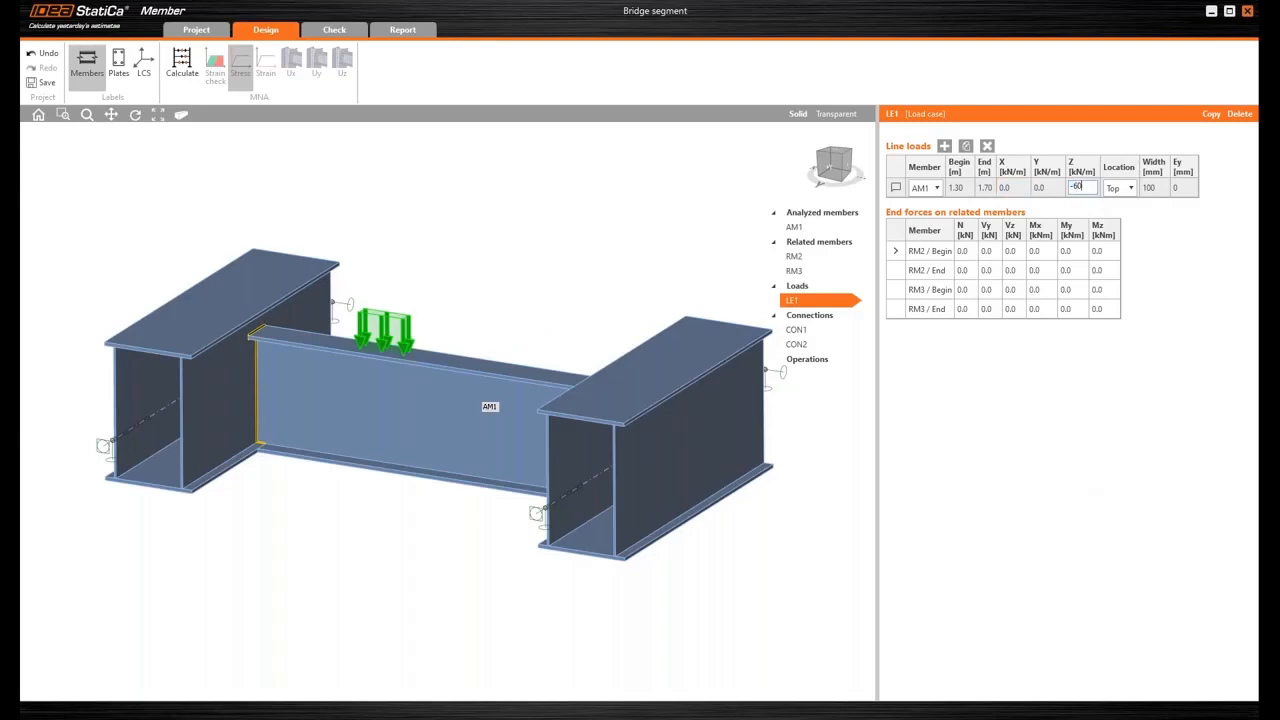
pyautogui.press('Tab')
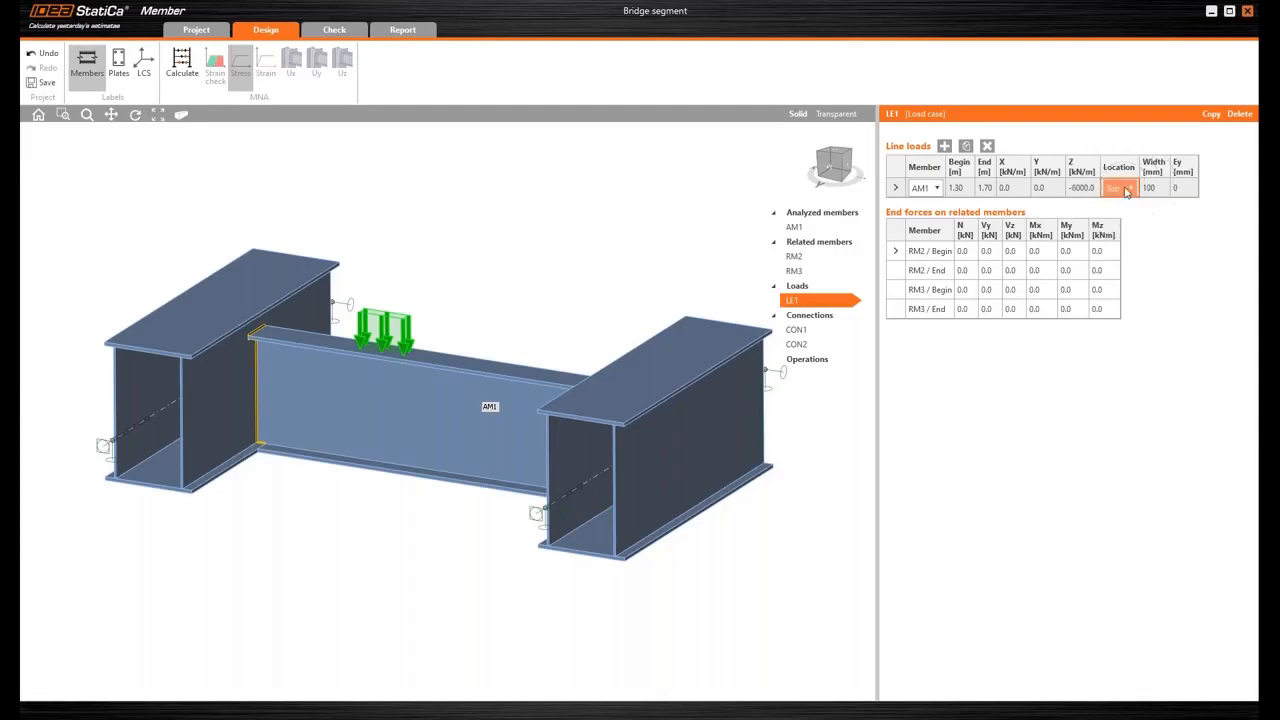
# Step: Add a second line load on AM1 from 2.30 to 2.70 m with a Z value of -6000 kN/m
pyautogui.click(944, 146)
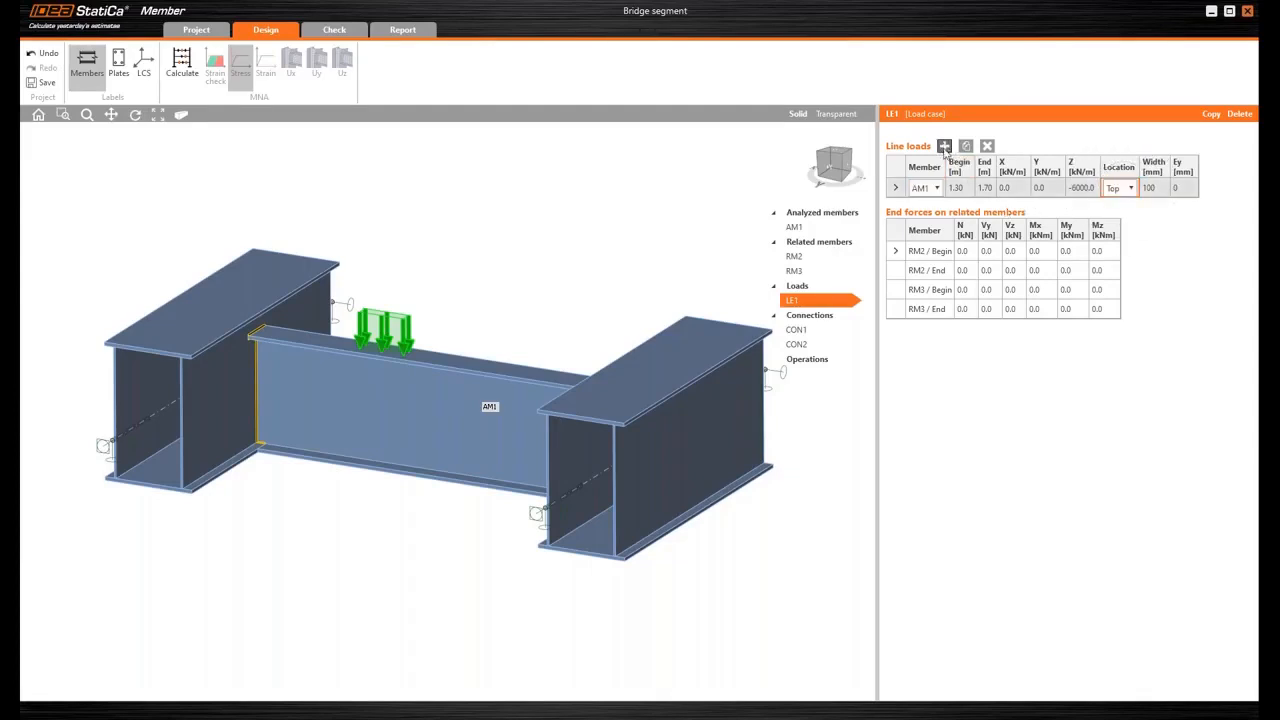
pyautogui.click(964, 208)
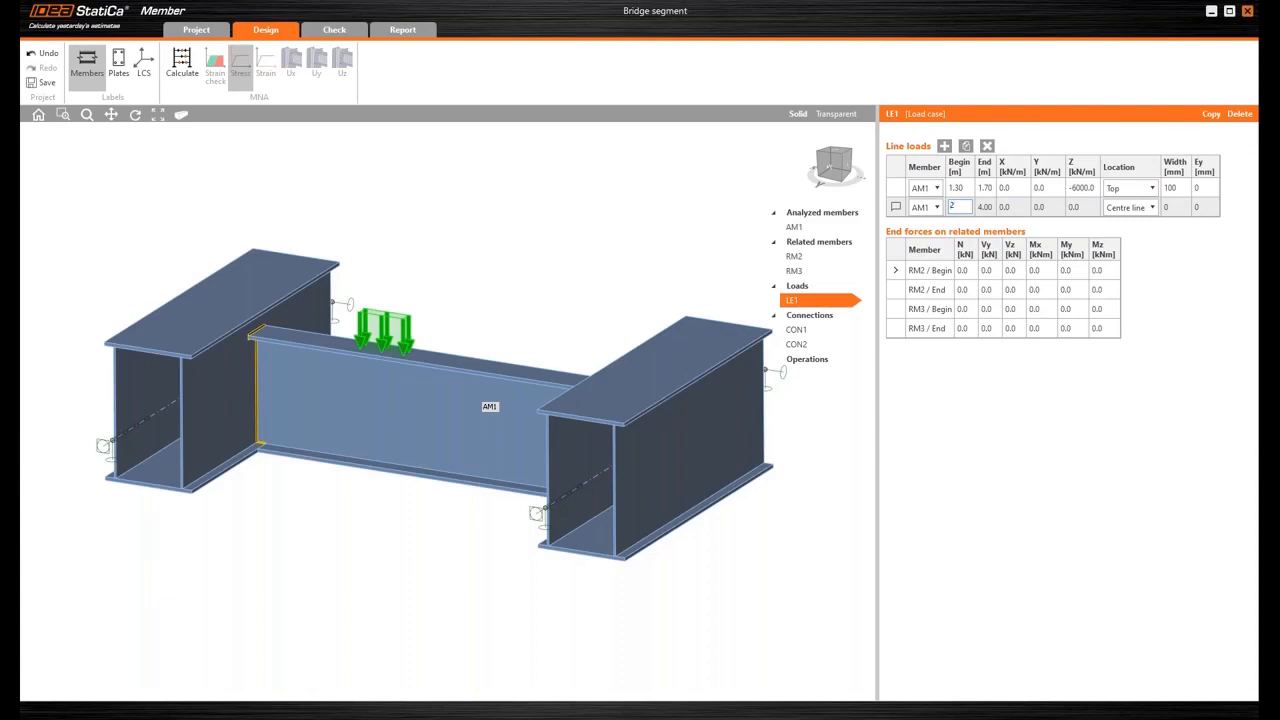
pyautogui.write('2.3')
pyautogui.press('Tab')
pyautogui.write('2')
pyautogui.press('Tab')
pyautogui.click(1081, 207)
pyautogui.press('Tab')
# Step: Set the second line load's location to Top and its width to 100 mm
pyautogui.click(1126, 211)
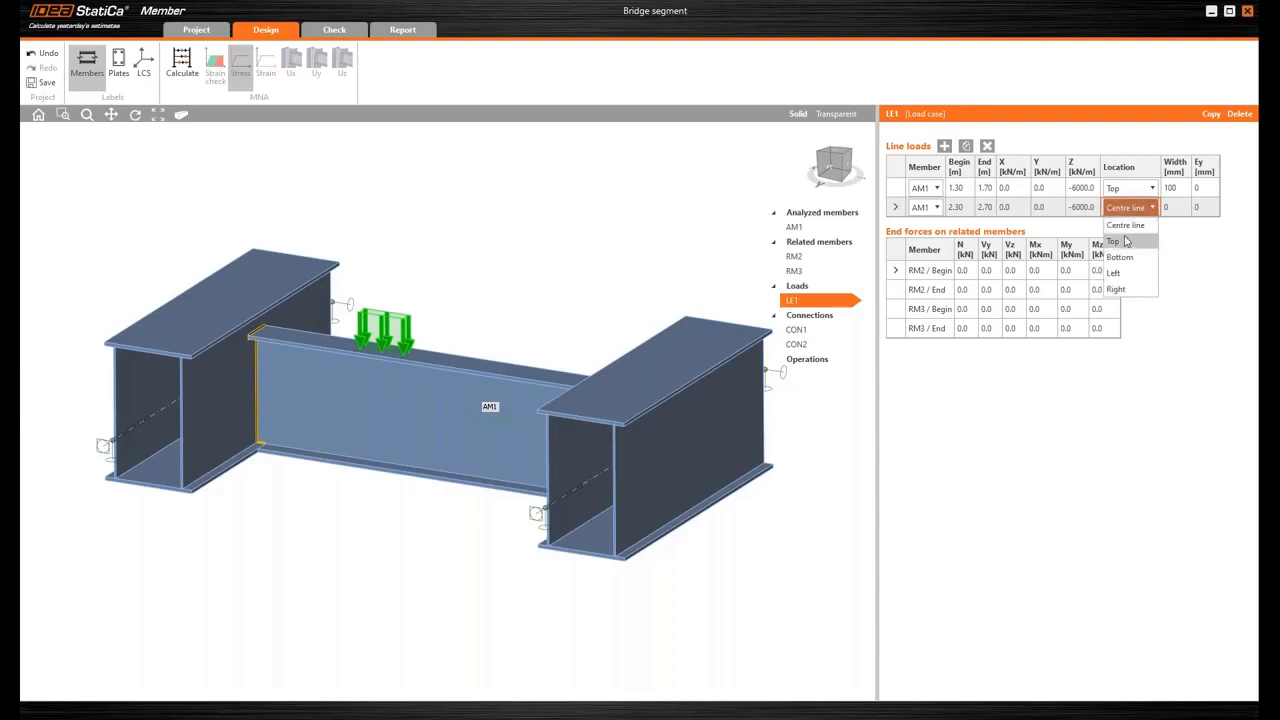
pyautogui.click(1126, 241)
pyautogui.click(1153, 207)
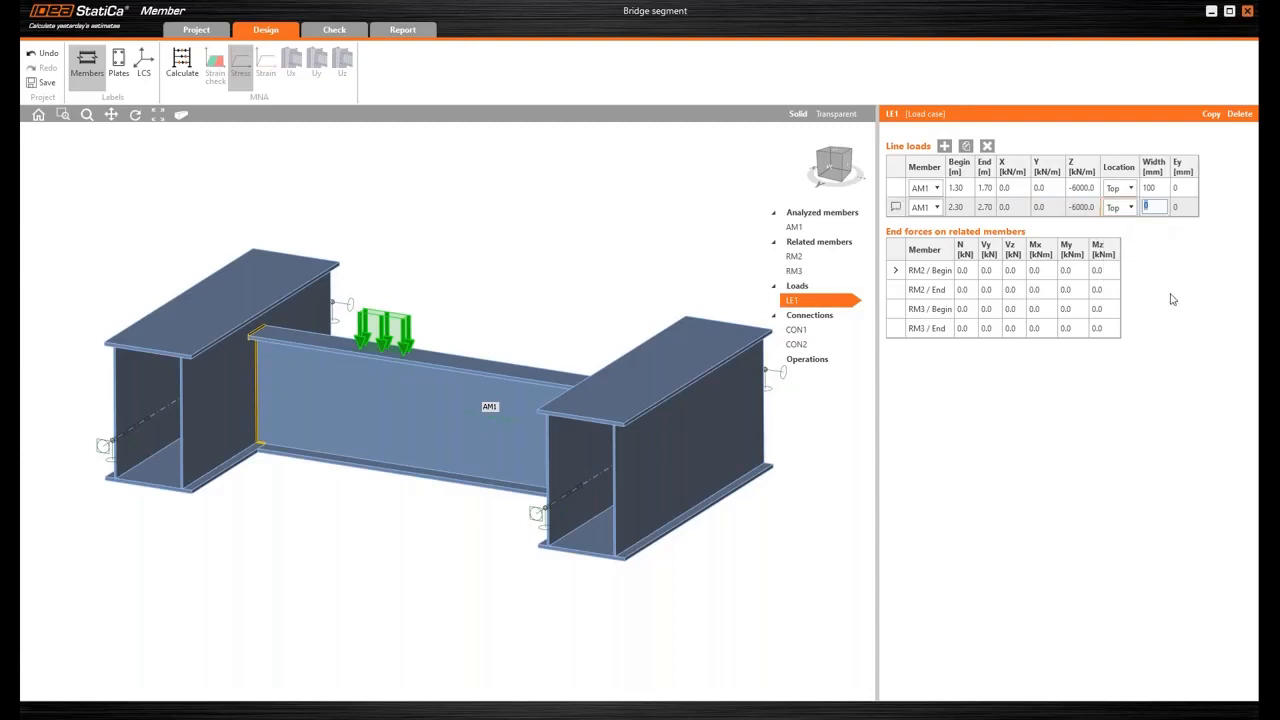
pyautogui.write('100')
pyautogui.press('Tab')
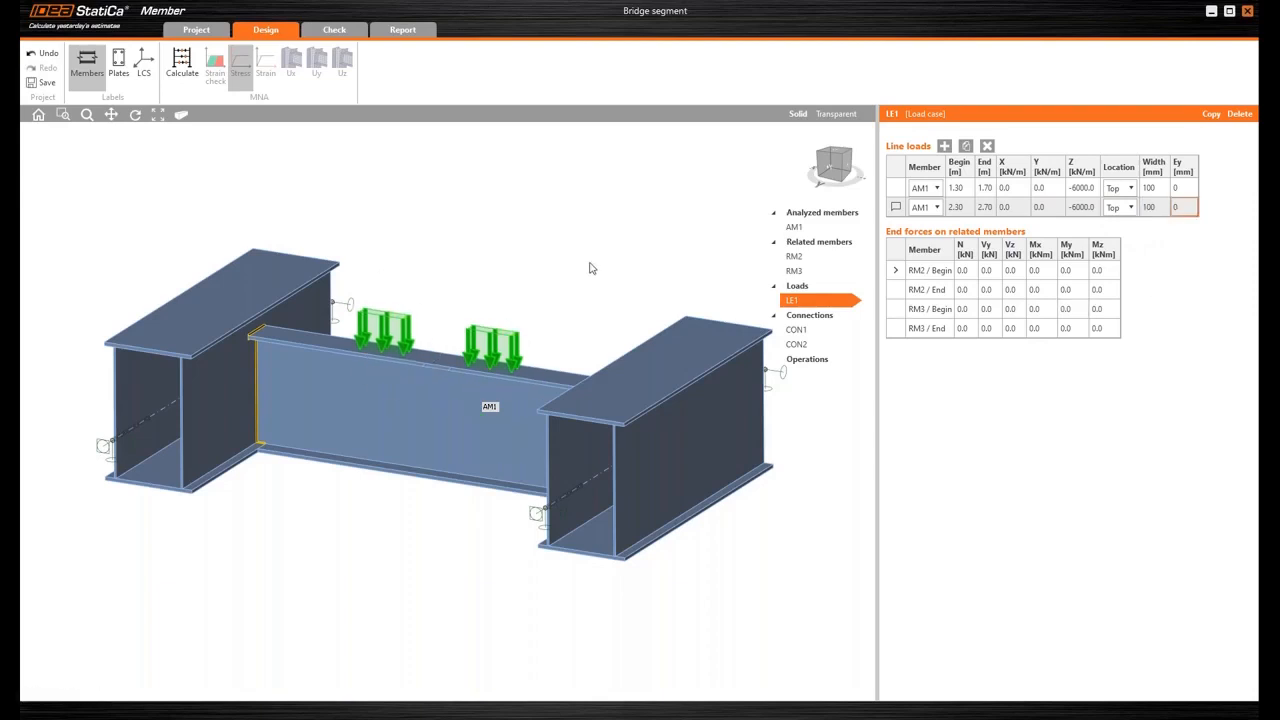
# Step: Set the end moments My of both RM2 and RM3 to 3800 kNm at begin and -3800 kNm at end
pyautogui.moveTo(591, 266)
pyautogui.mouseDown(button='right')
pyautogui.moveTo(577, 263)
pyautogui.moveTo(583, 343)
pyautogui.mouseUp(button='right')
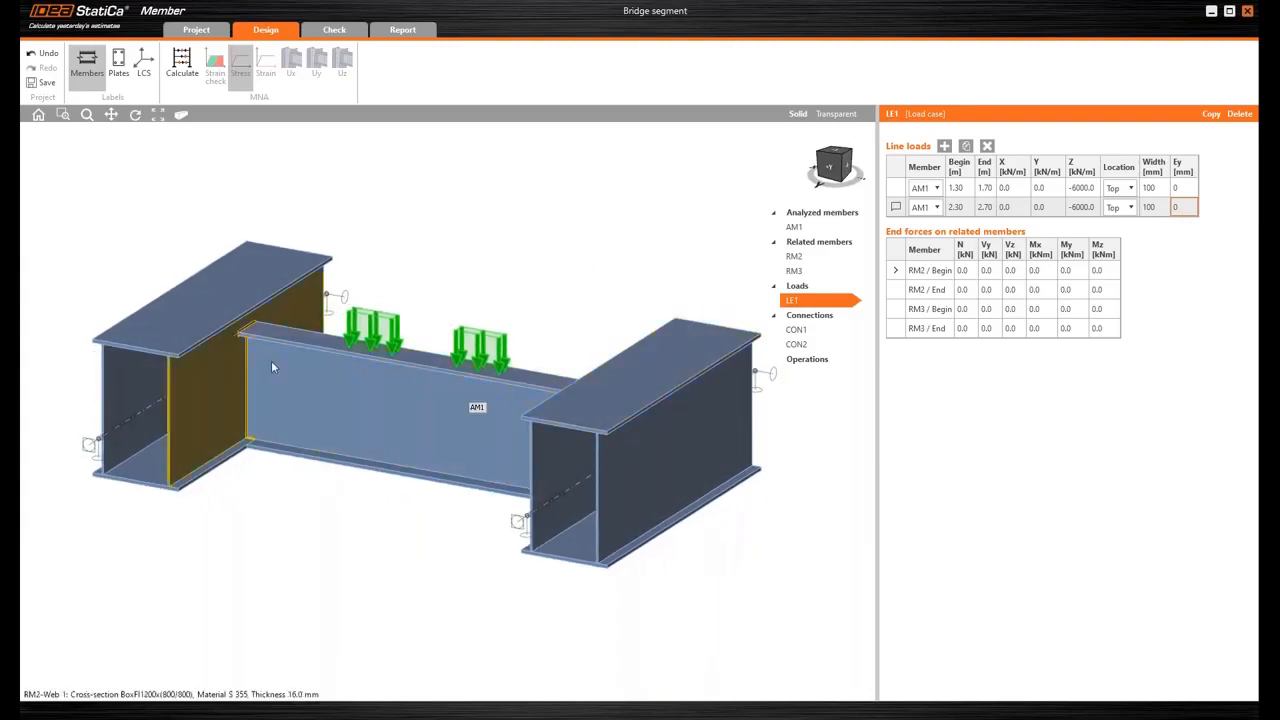
pyautogui.moveTo(591, 296); pyautogui.dragTo(591, 290, button='right')
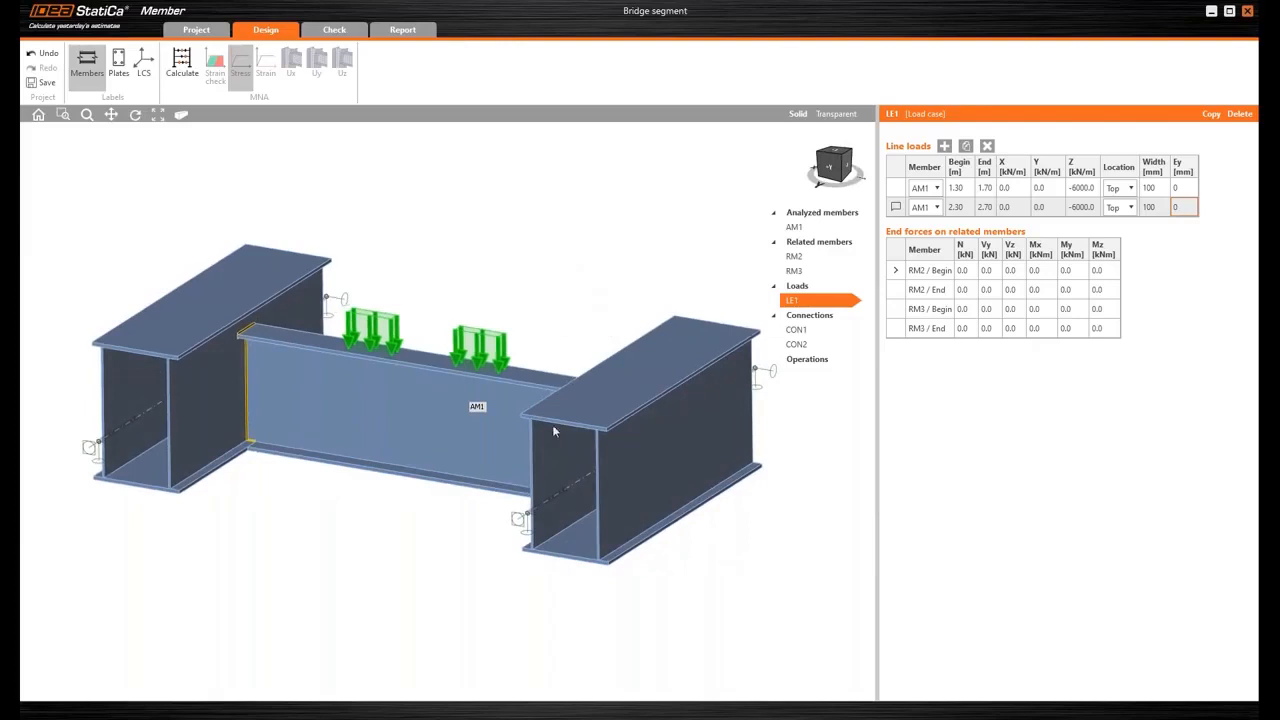
pyautogui.click(1068, 270)
pyautogui.write('3800')
pyautogui.press('Return')
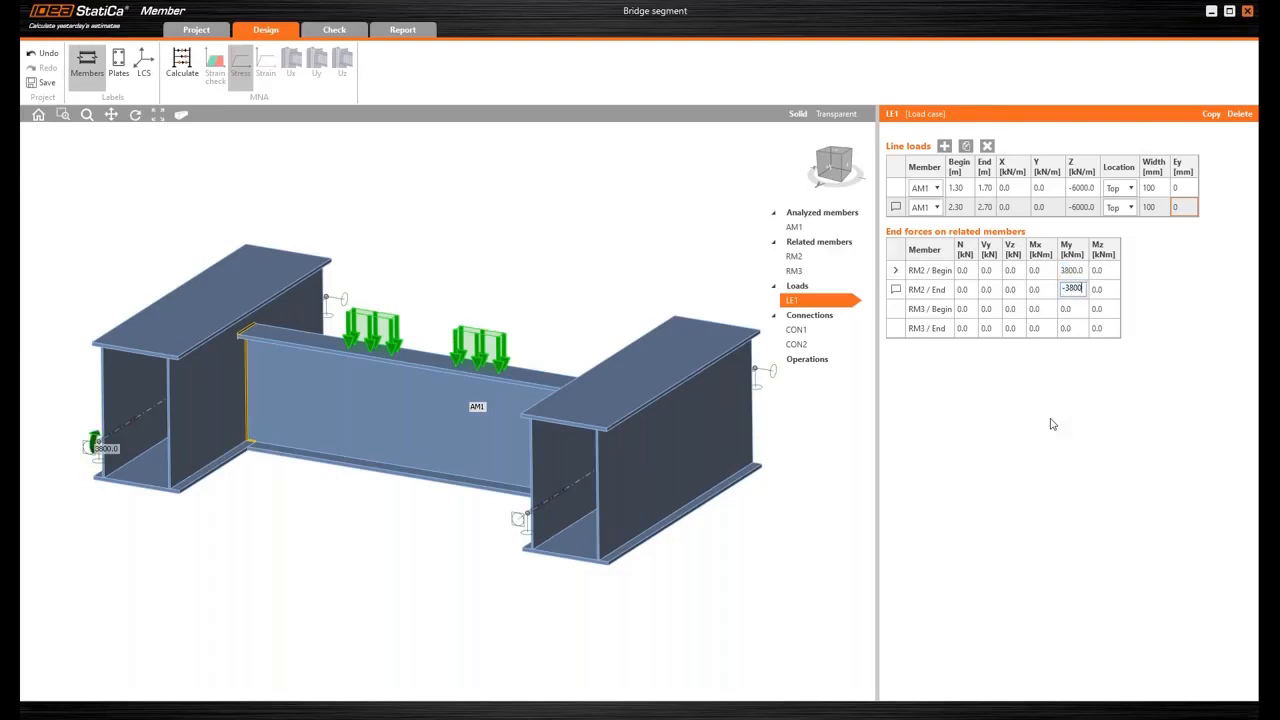
pyautogui.write('-3800')
pyautogui.press('Return')
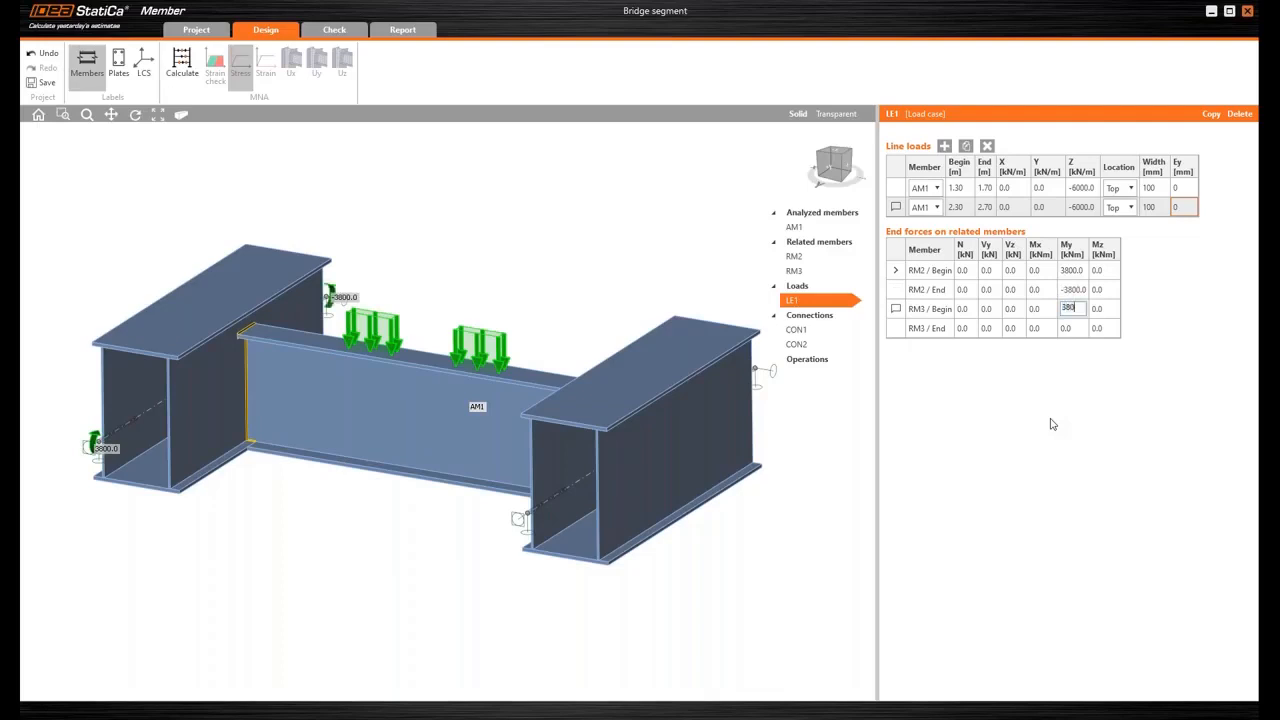
pyautogui.press('Return')
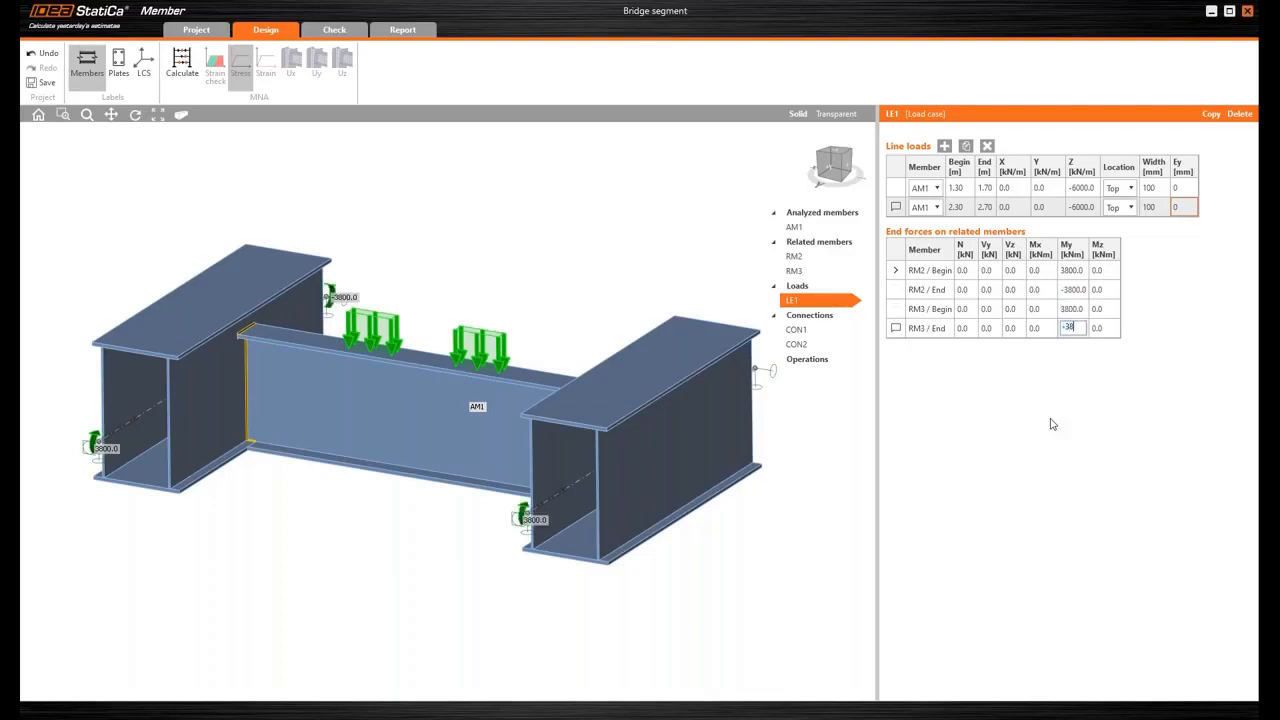
pyautogui.press('Return')
# Step: Examine the line loads and end moments on the bridge segment in the 3D model
pyautogui.scroll(-2, 600, 310)
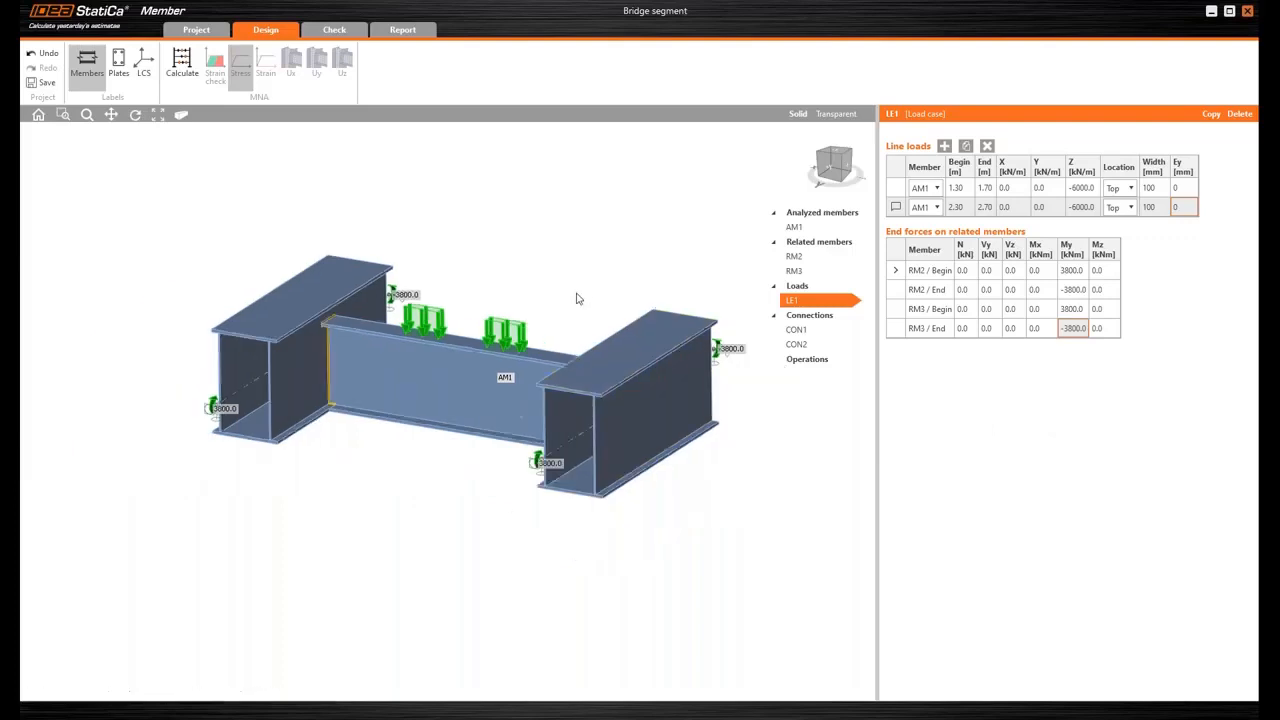
pyautogui.moveTo(577, 297); pyautogui.dragTo(492, 308, button='middle')
pyautogui.moveTo(741, 427)
pyautogui.mouseDown(button='right')
pyautogui.moveTo(666, 434)
pyautogui.moveTo(714, 418)
pyautogui.moveTo(740, 429)
pyautogui.mouseUp(button='right')
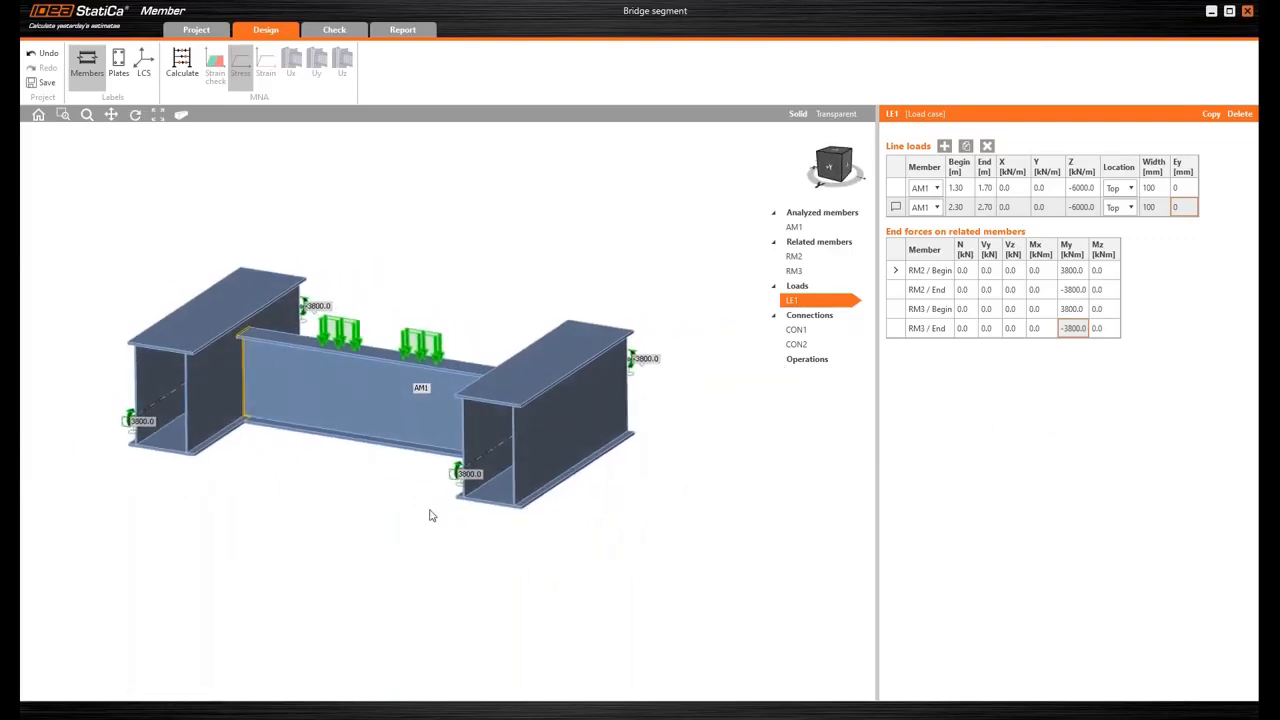
pyautogui.moveTo(429, 517); pyautogui.dragTo(460, 521, button='middle')
pyautogui.moveTo(408, 489); pyautogui.dragTo(407, 487, button='right')
pyautogui.moveTo(343, 471); pyautogui.dragTo(331, 491, button='middle')
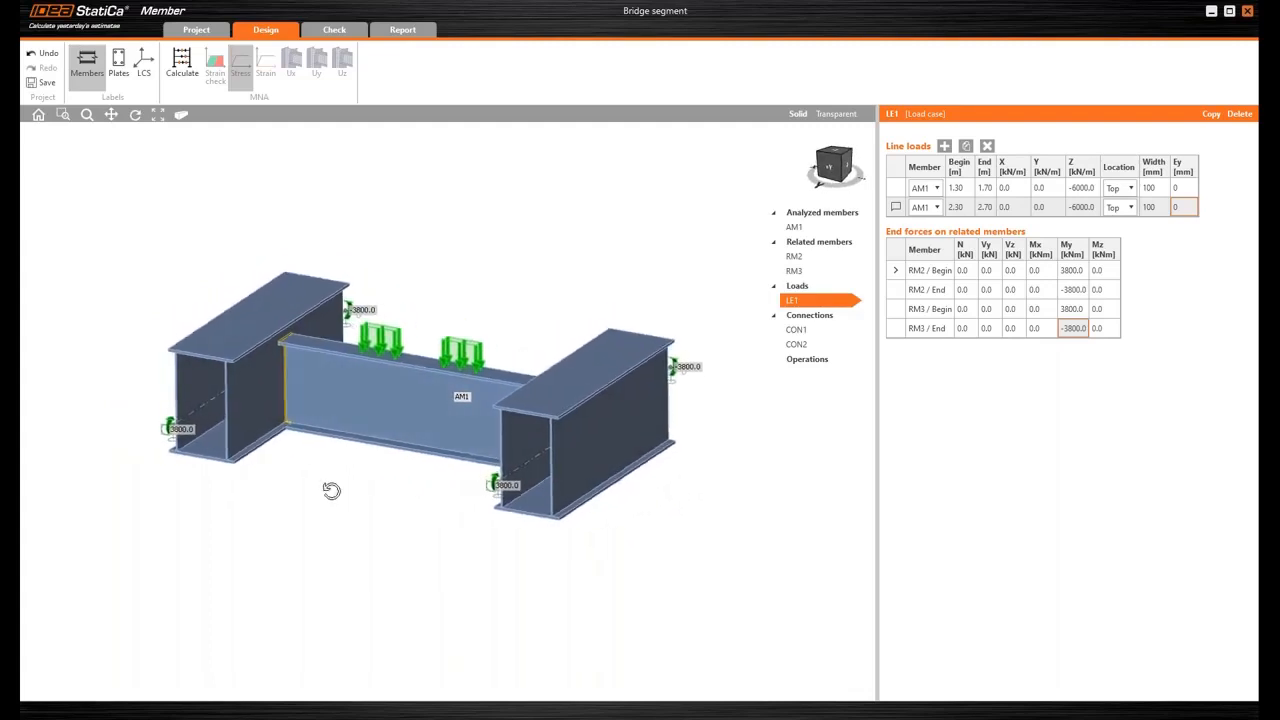
pyautogui.scroll(2, 345, 495)
pyautogui.moveTo(346, 491); pyautogui.dragTo(351, 481, button='right')
pyautogui.moveTo(344, 494); pyautogui.dragTo(320, 517, button='middle')
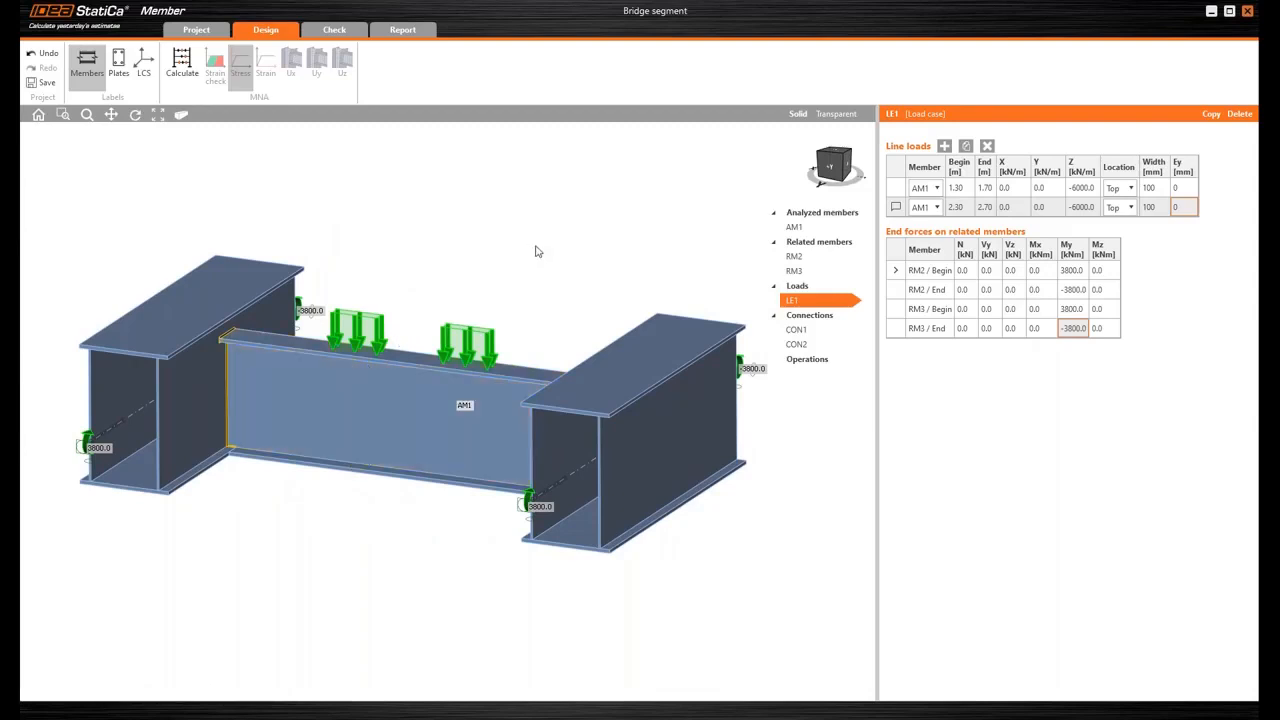
# Step: Add a transversal stiffener operation to AM1 with its X position at 1350 mm
pyautogui.moveTo(820, 368)
pyautogui.click(830, 372)
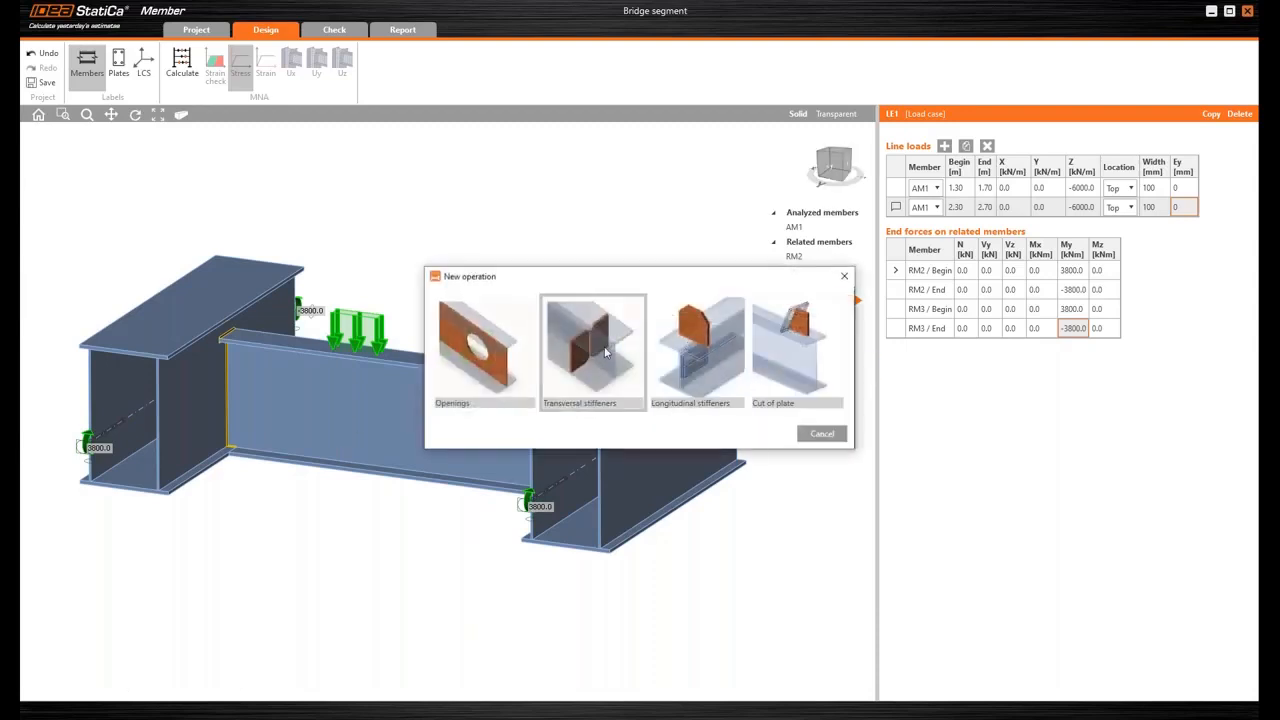
pyautogui.click(604, 352)
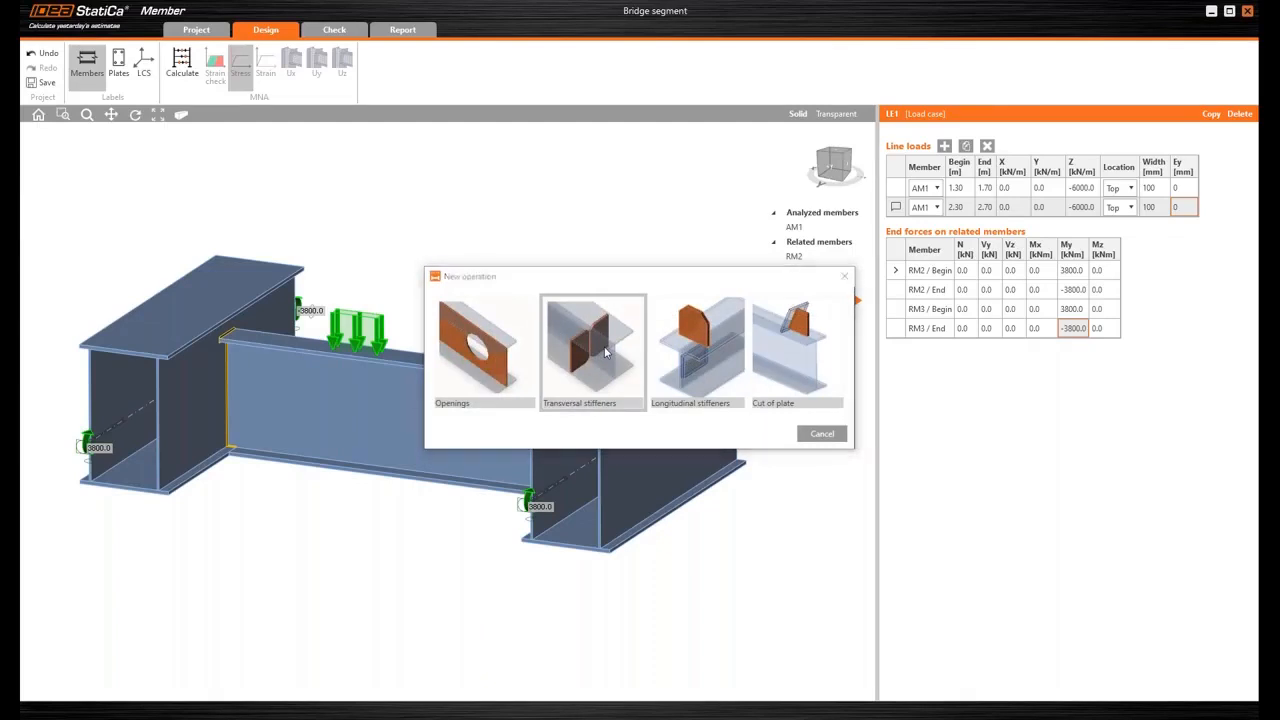
pyautogui.click(1018, 205)
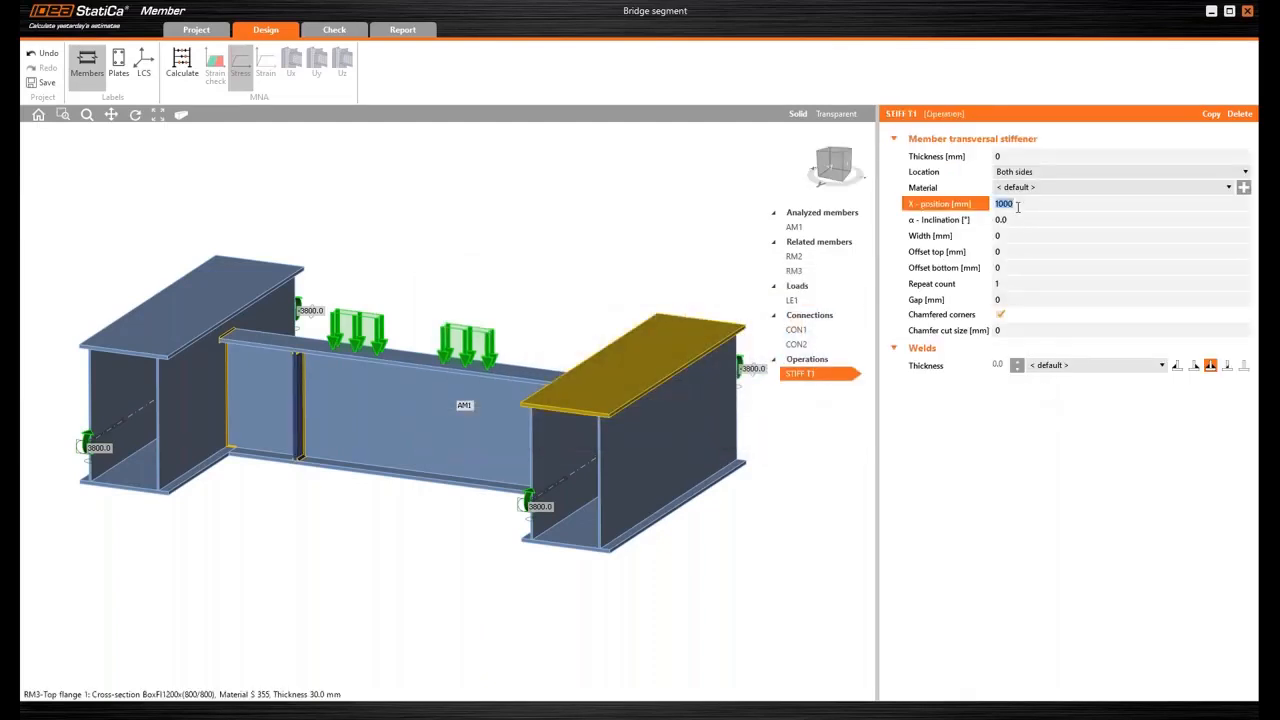
pyautogui.write('1350')
pyautogui.press('Tab')
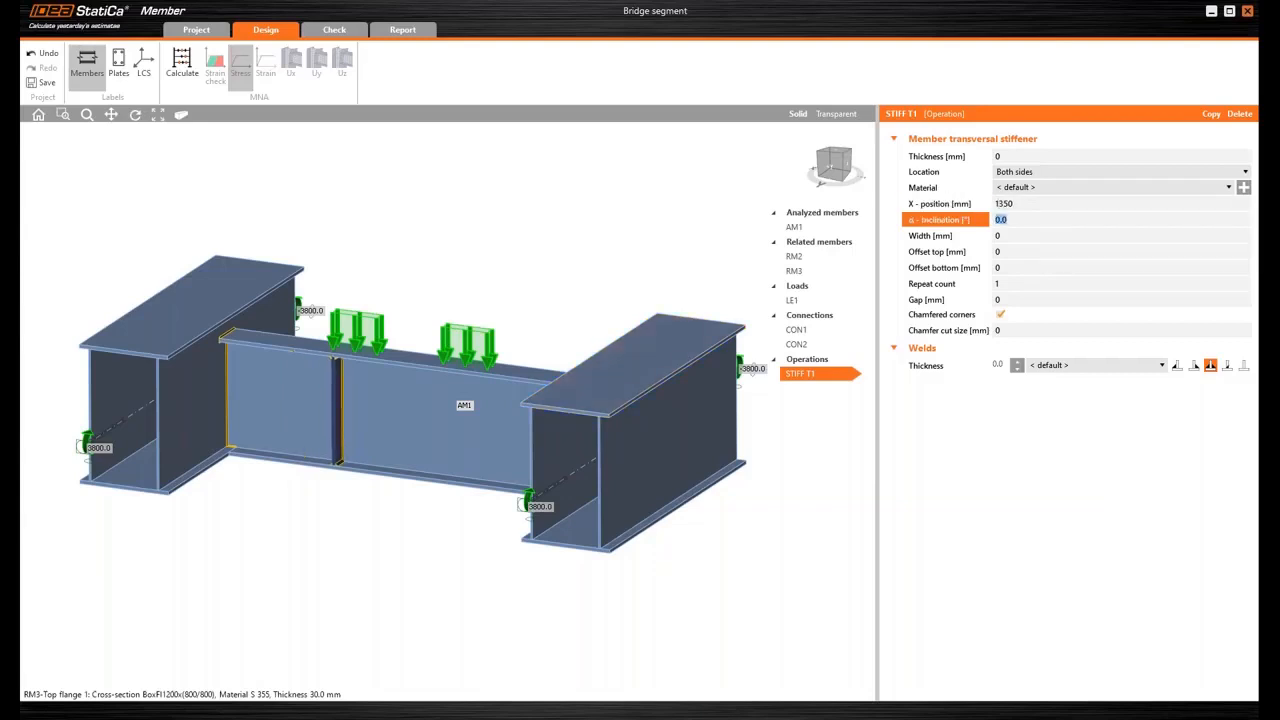
# Step: Set the transversal stiffener's repeat count to 2 with a Delta x spacing of 300 mm
pyautogui.click(1026, 284)
pyautogui.write('2')
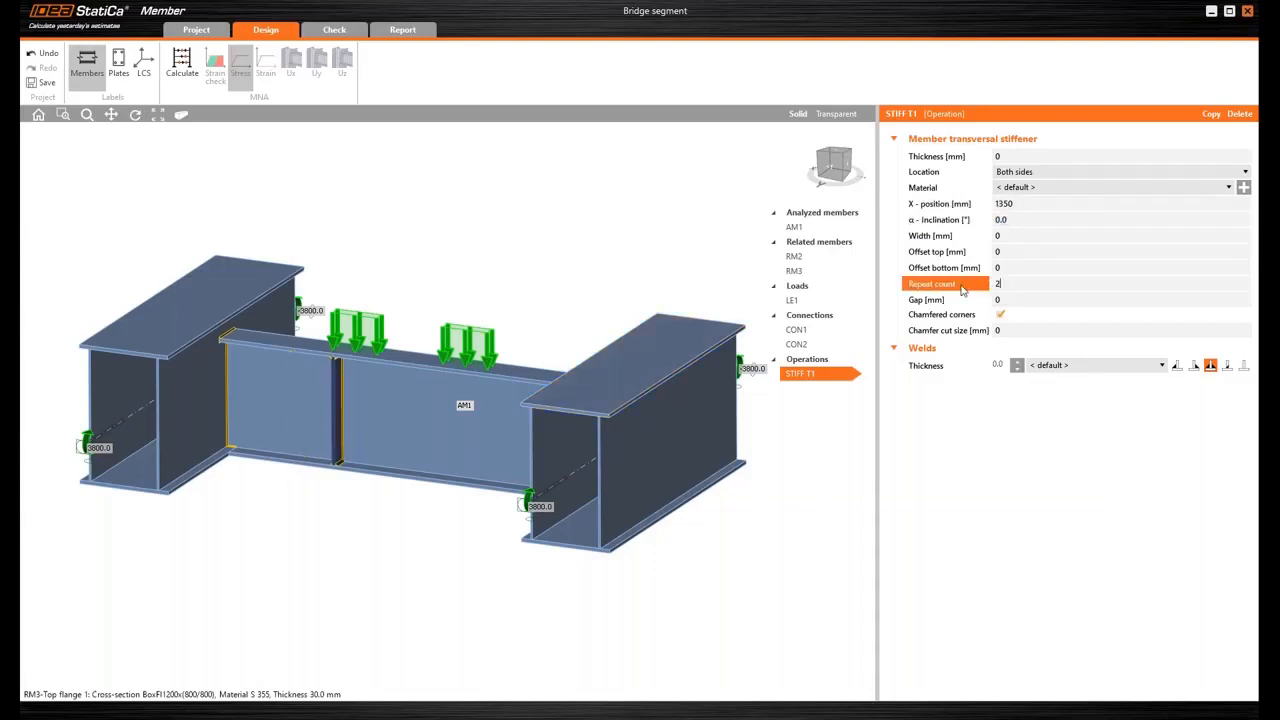
pyautogui.press('Tab')
pyautogui.click(979, 295)
pyautogui.write('300')
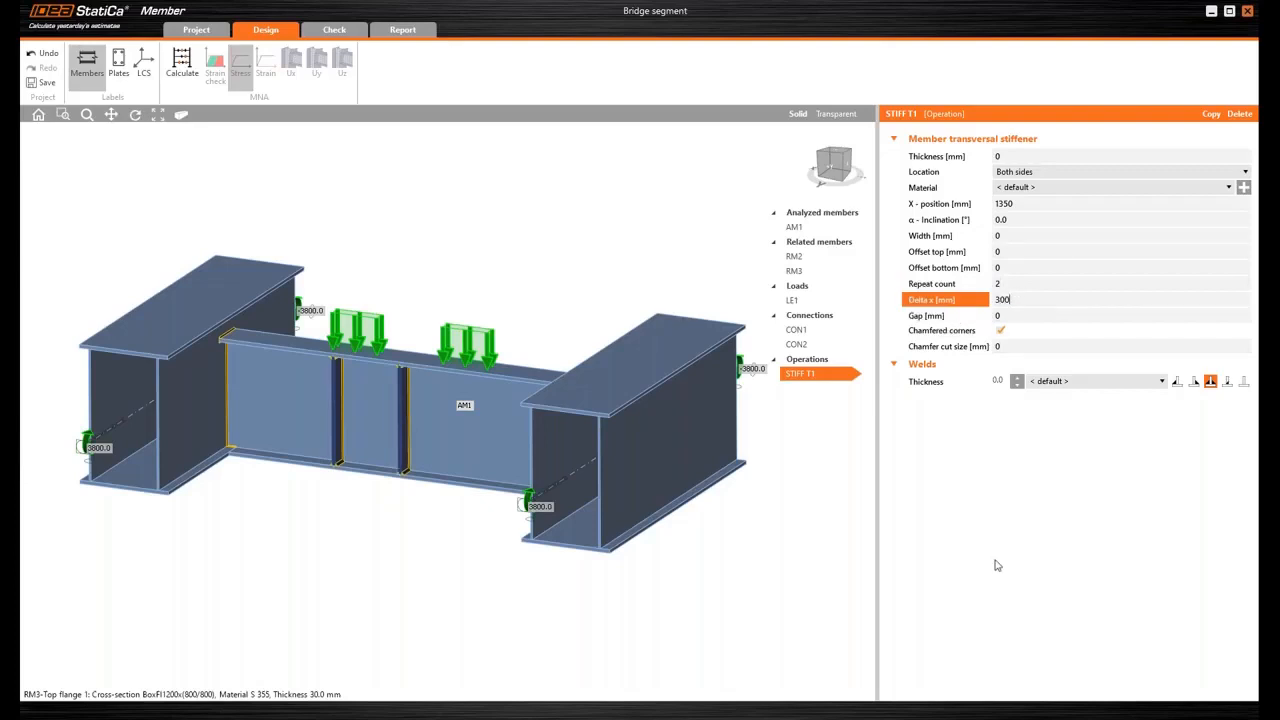
pyautogui.press('Tab')
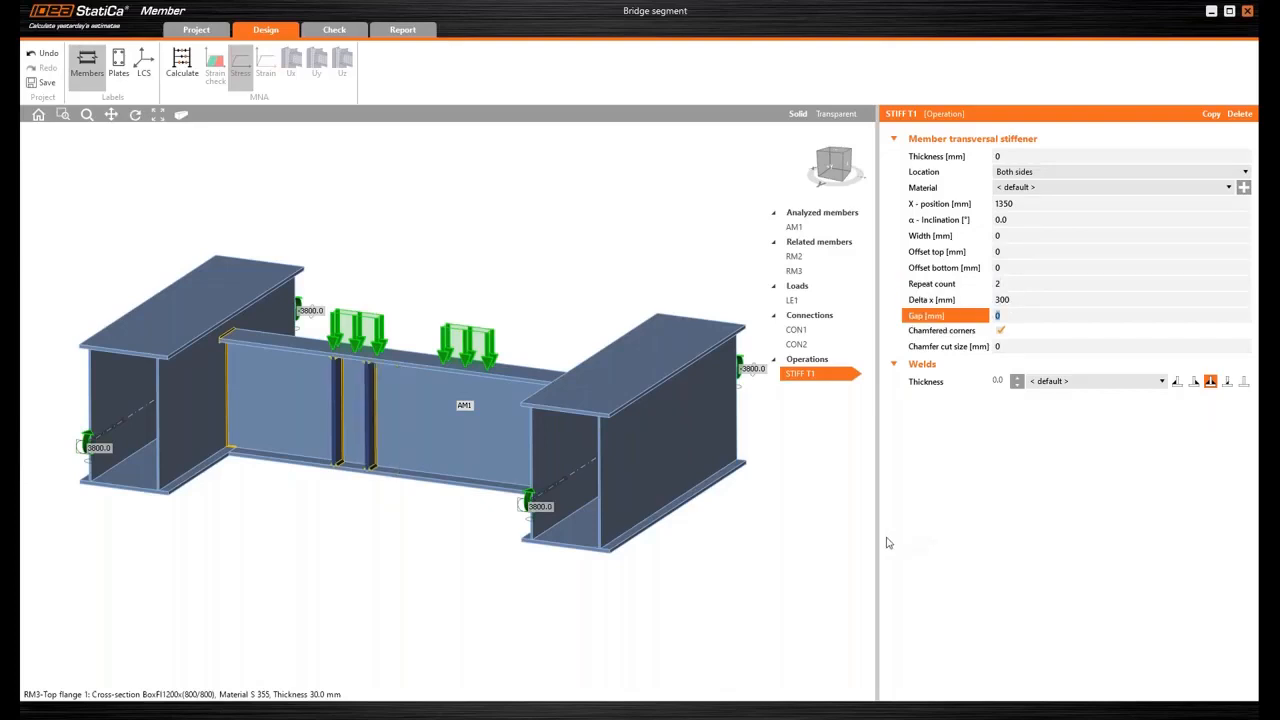
# Step: Copy the transversal stiffener operation and set the copy's X position to 2350 mm
pyautogui.click(1210, 116)
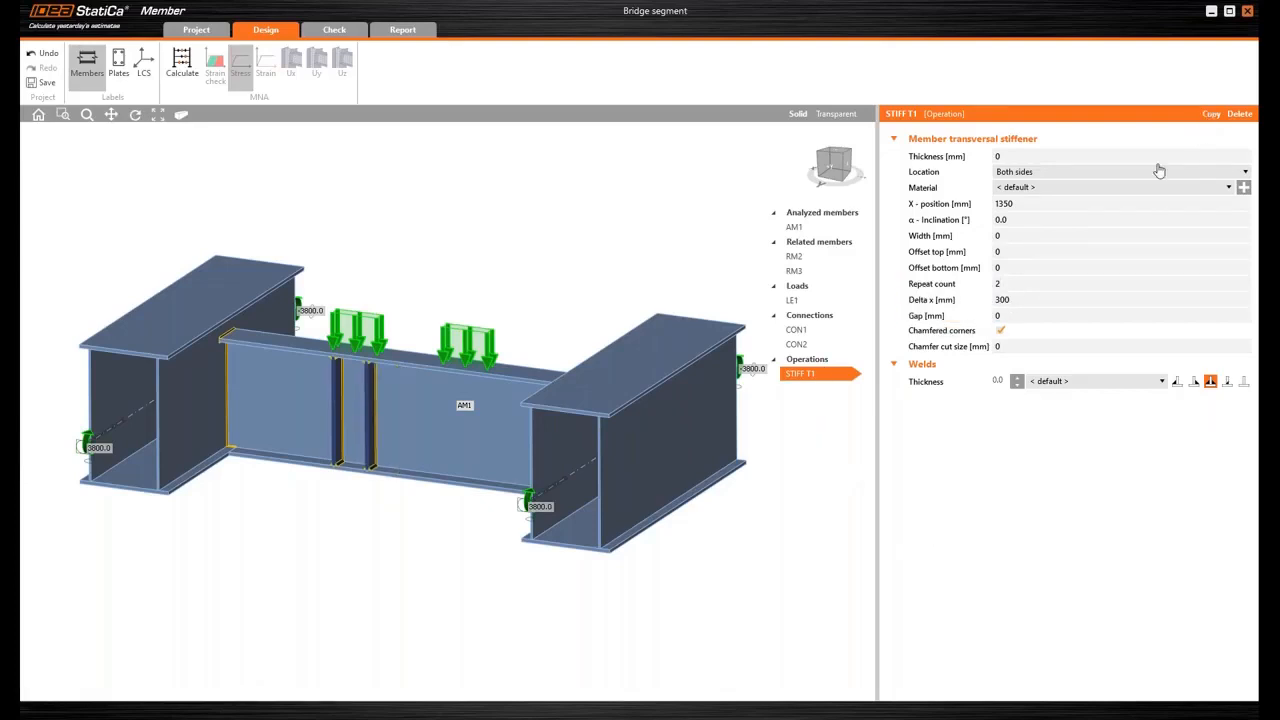
pyautogui.click(1043, 205)
pyautogui.write('2350')
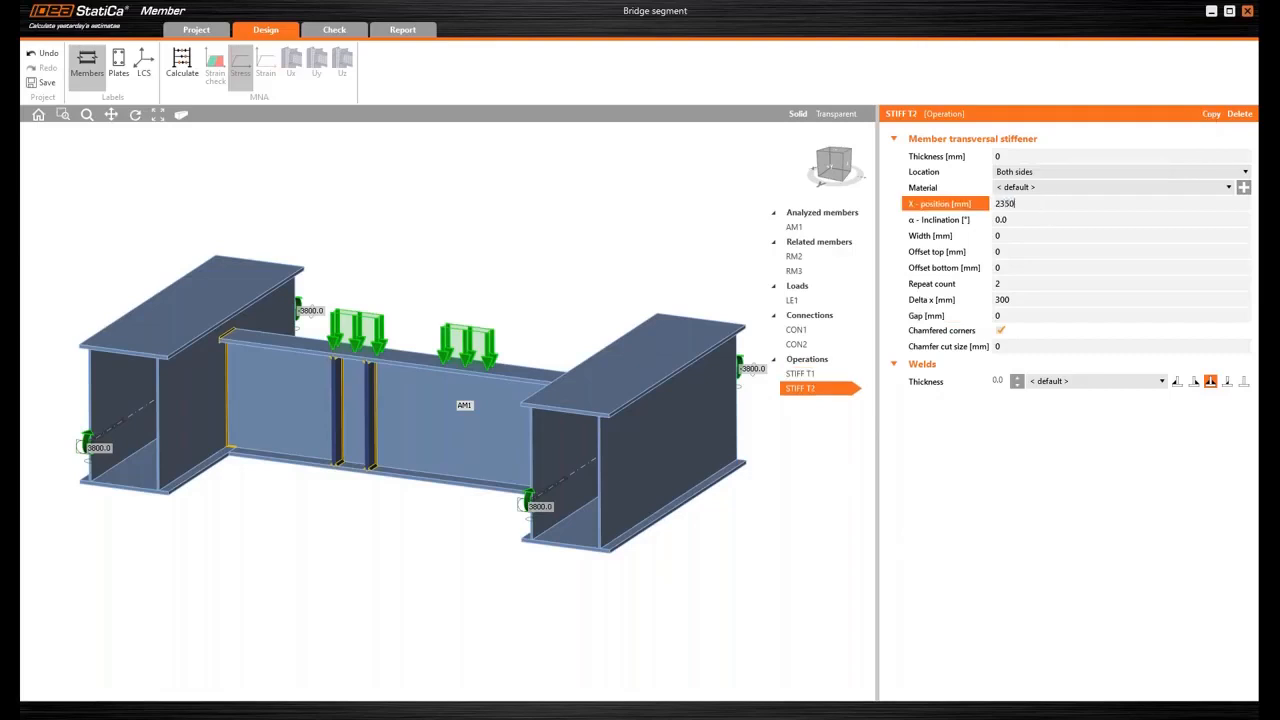
pyautogui.press('Tab')
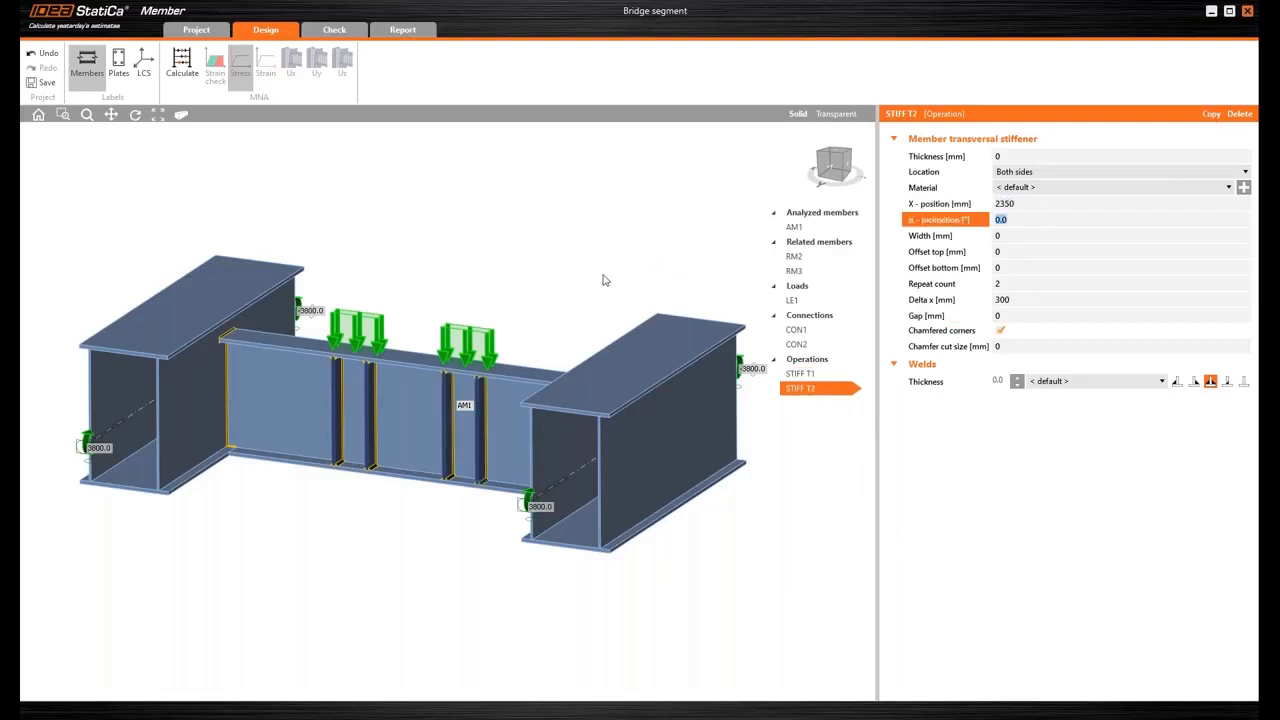
# Step: Switch to the model check and run the MNA calculation of the bridge segment
pyautogui.moveTo(548, 343)
pyautogui.mouseDown(button='right')
pyautogui.moveTo(594, 303)
pyautogui.moveTo(555, 331)
pyautogui.mouseUp(button='right')
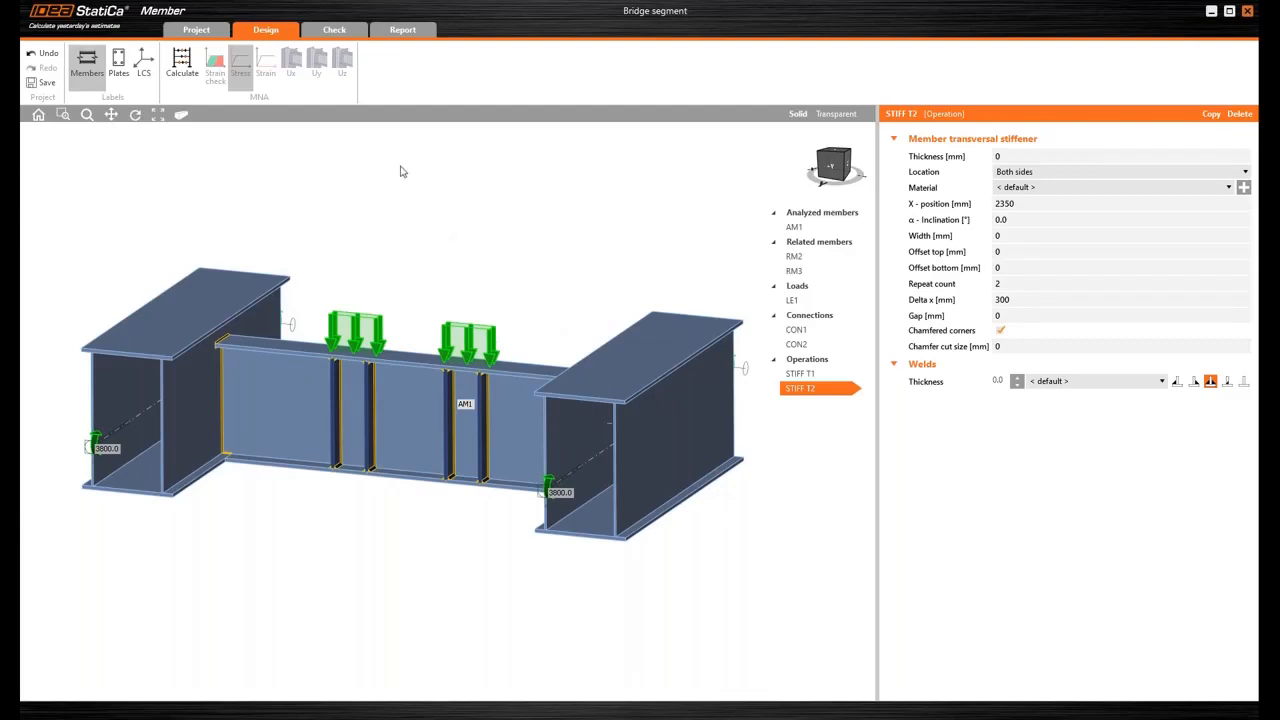
pyautogui.click(354, 36)
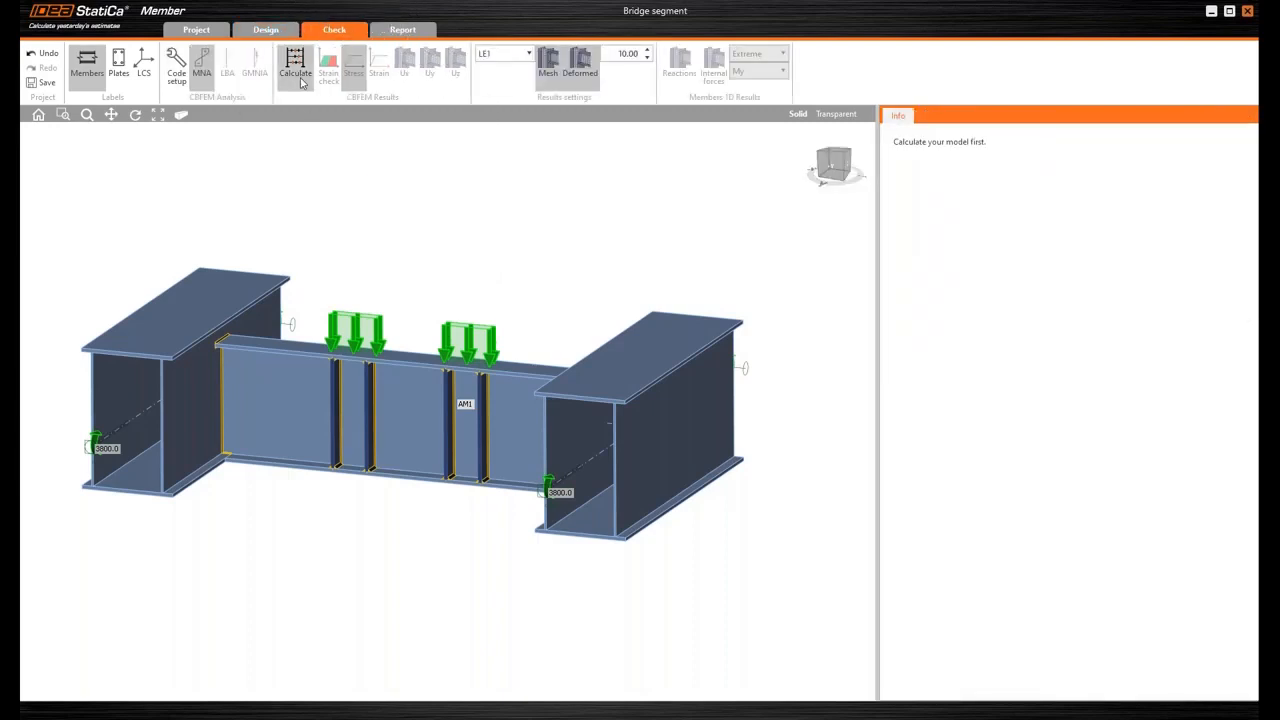
pyautogui.click(296, 66)
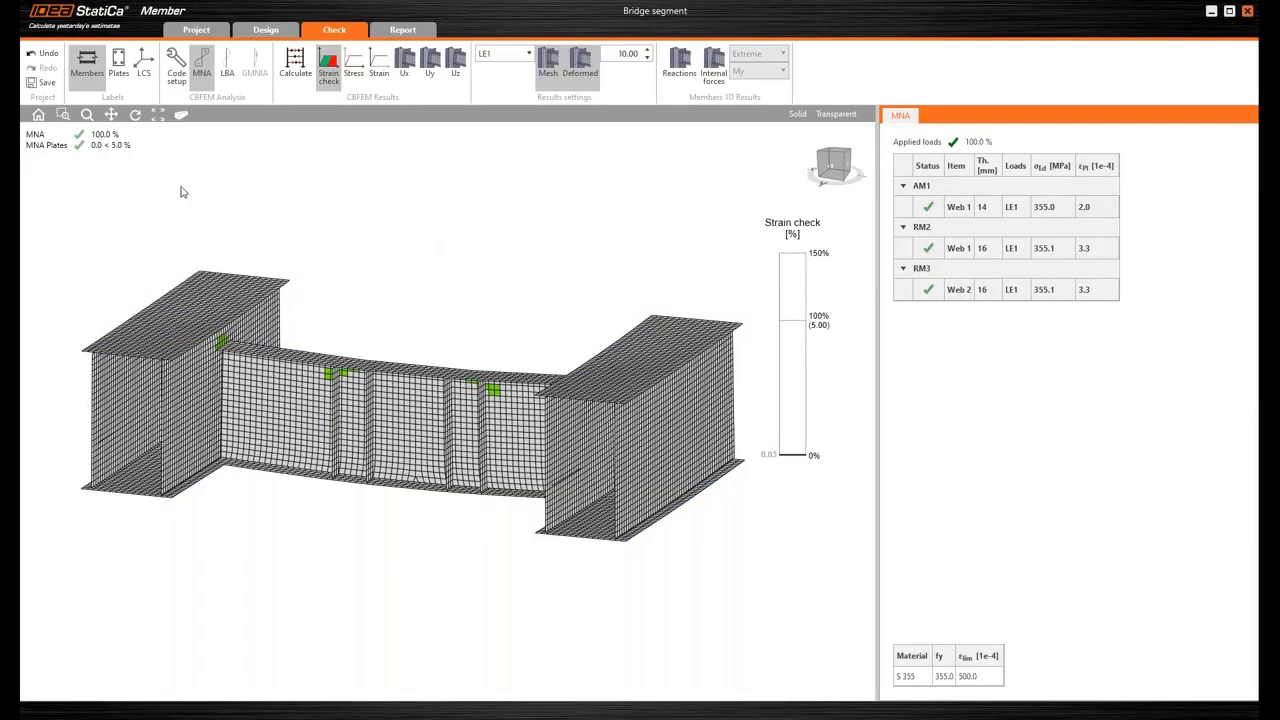
# Step: Switch the analysis type to LBA and run the linear buckling calculation of the bridge segment
pyautogui.click(101, 147)
pyautogui.click(231, 84)
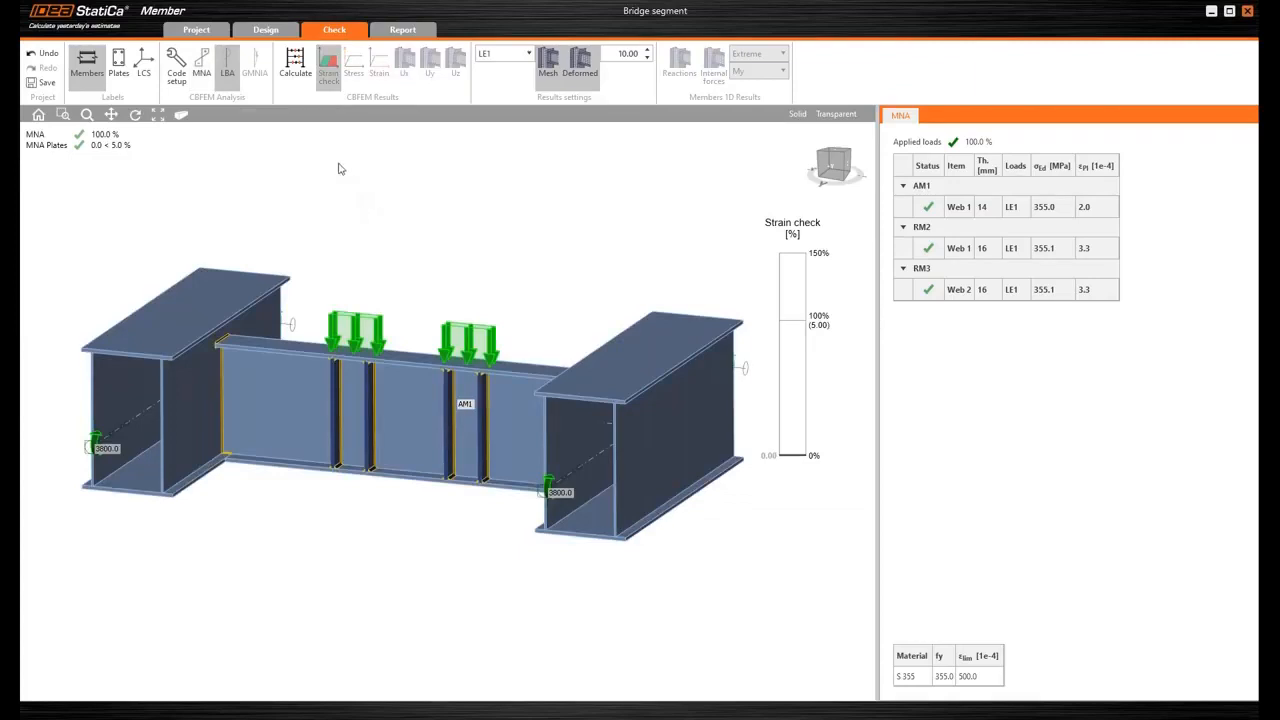
pyautogui.click(296, 68)
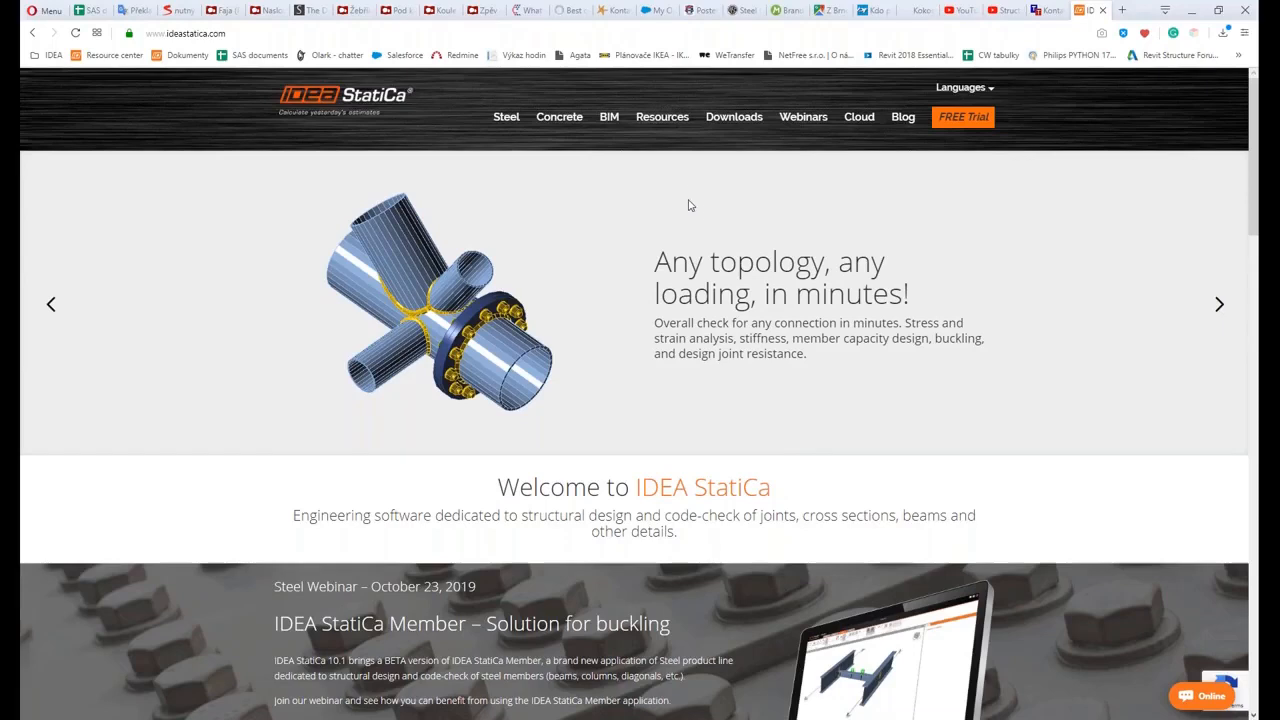
# Step: Switch to the browser, look through the Member tutorials and theoretical background entries in the IDEA StatiCa Resource center, and return to the Member project
pyautogui.click(657, 128)
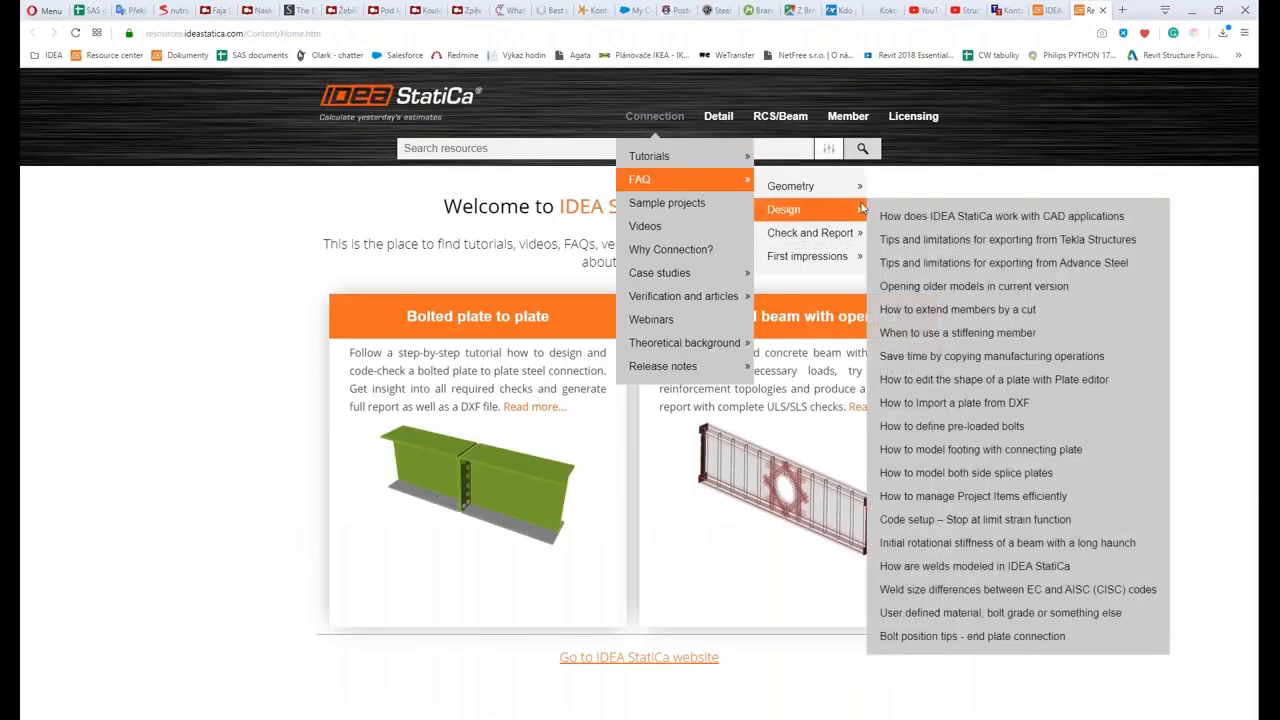
pyautogui.moveTo(850, 120)
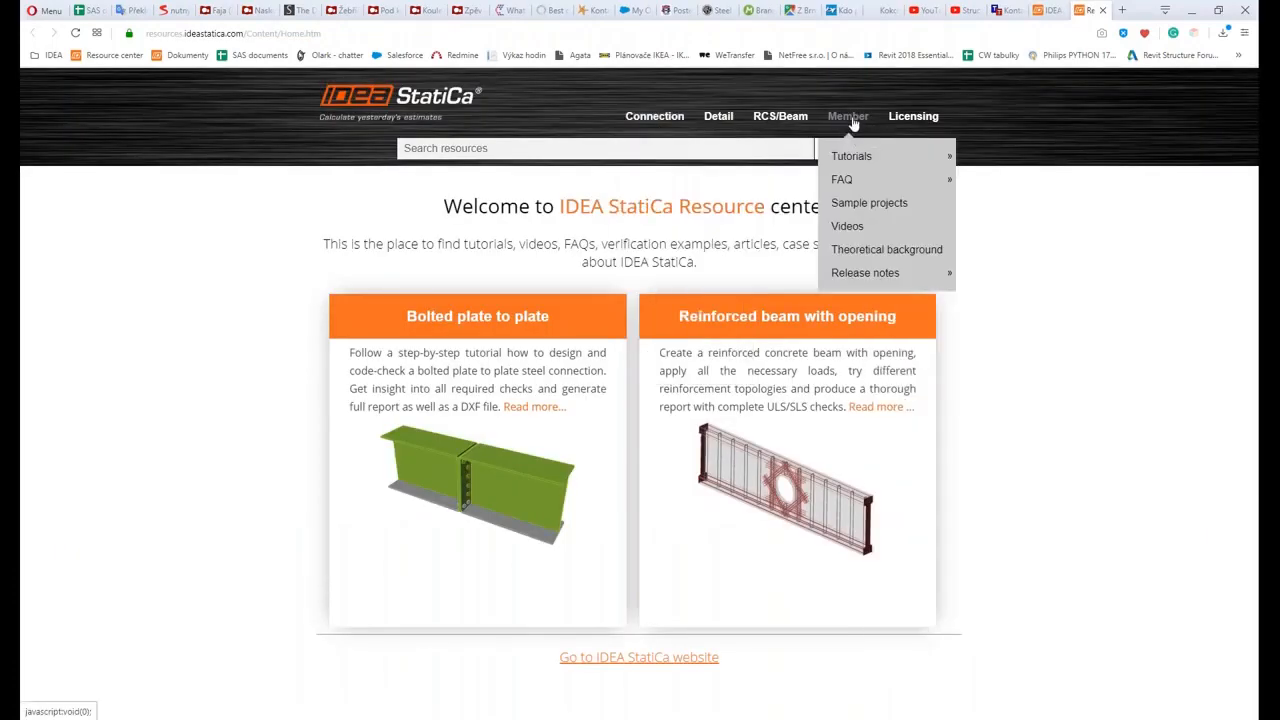
pyautogui.moveTo(855, 160)
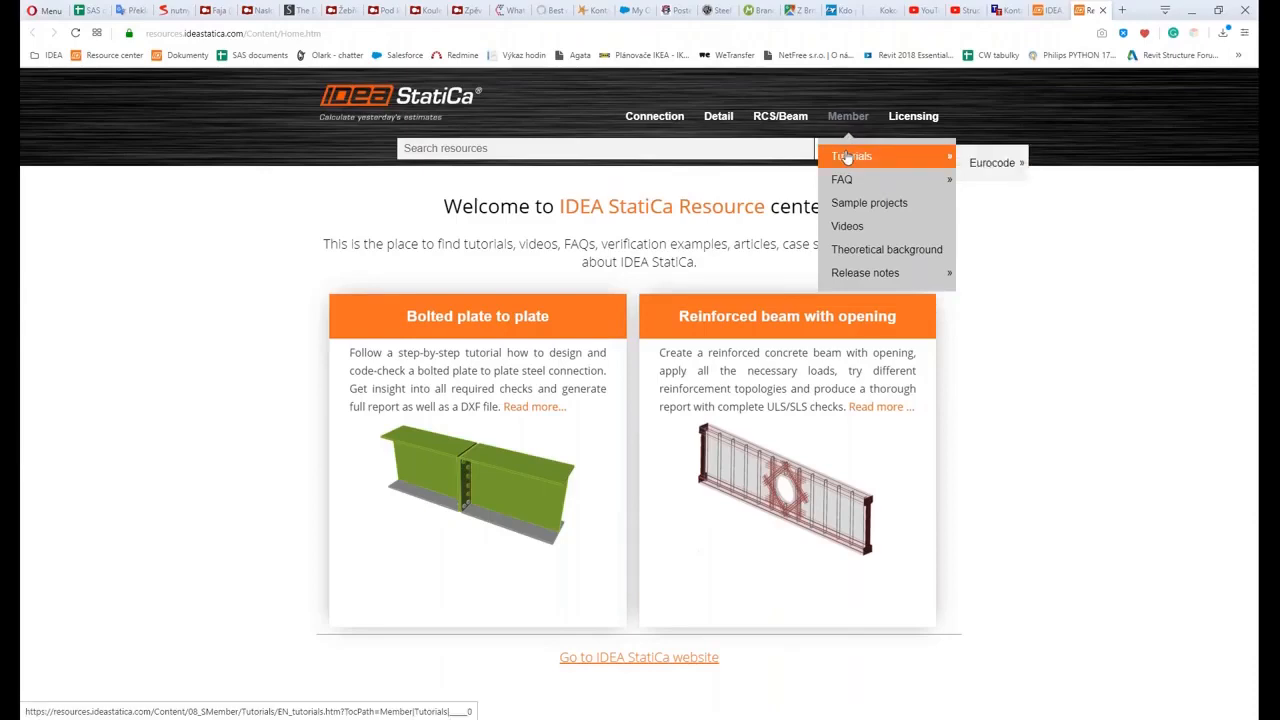
pyautogui.moveTo(986, 163)
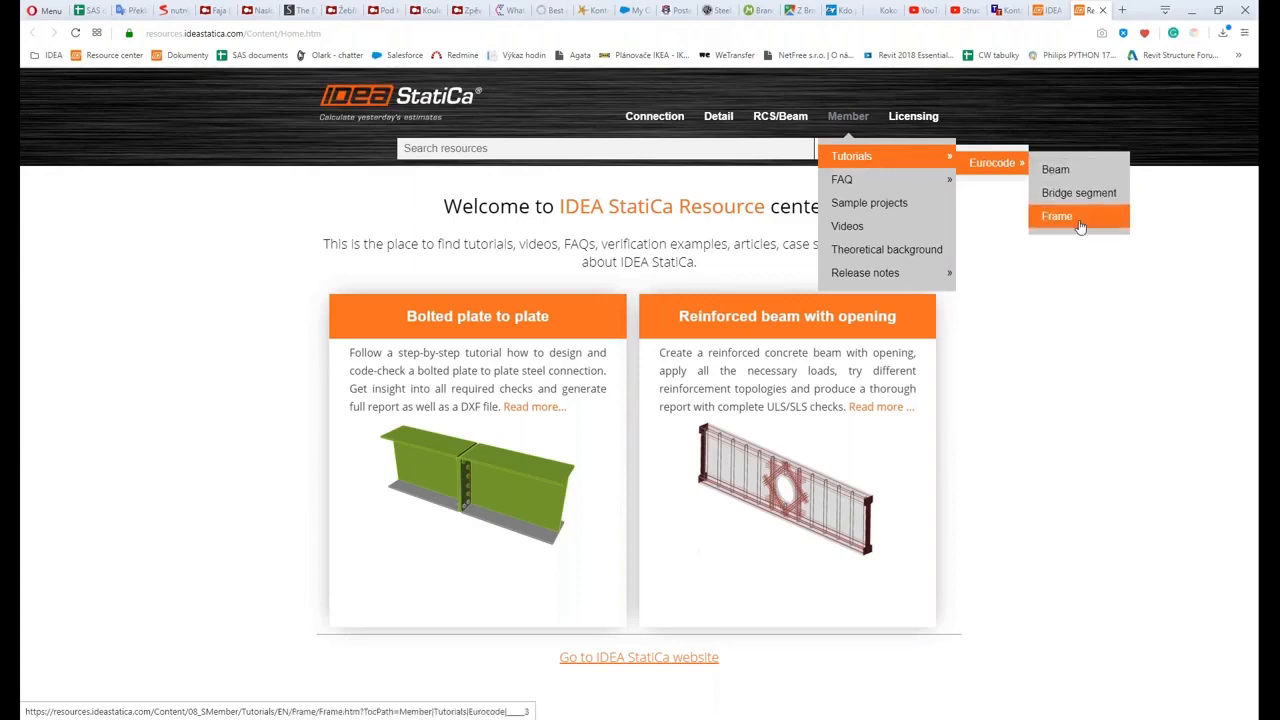
pyautogui.moveTo(908, 187)
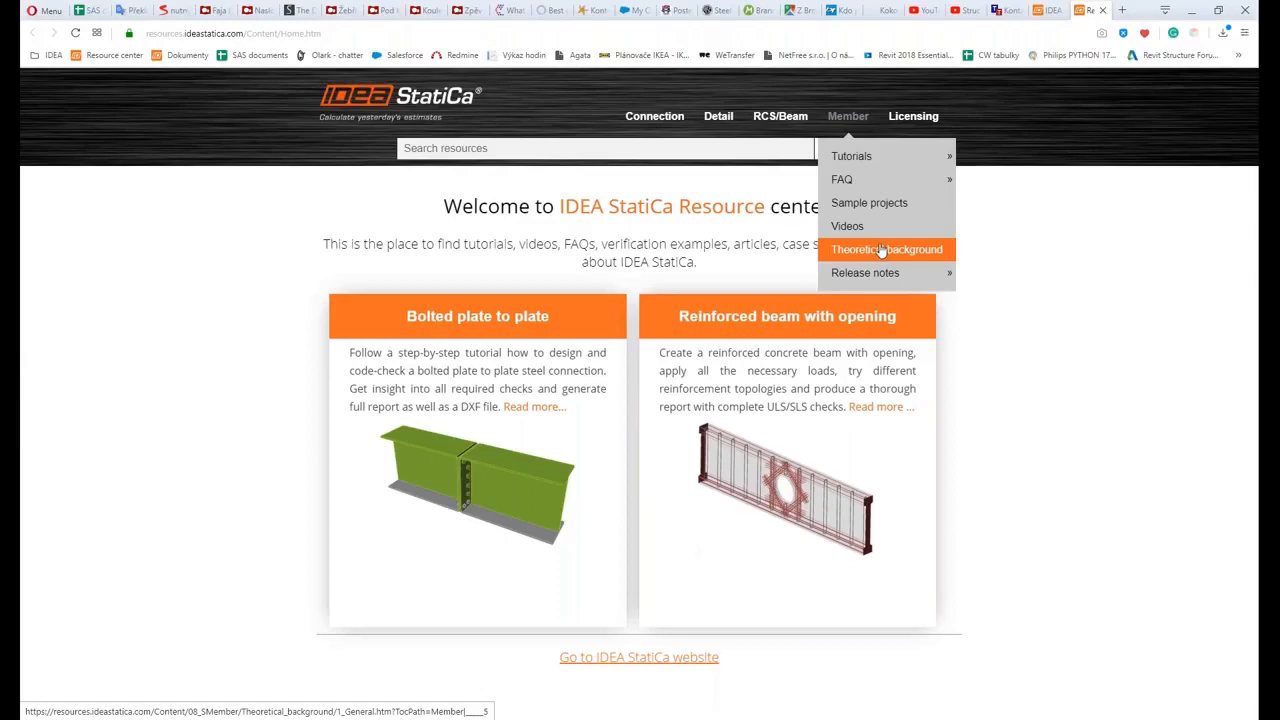
pyautogui.click(1192, 14)
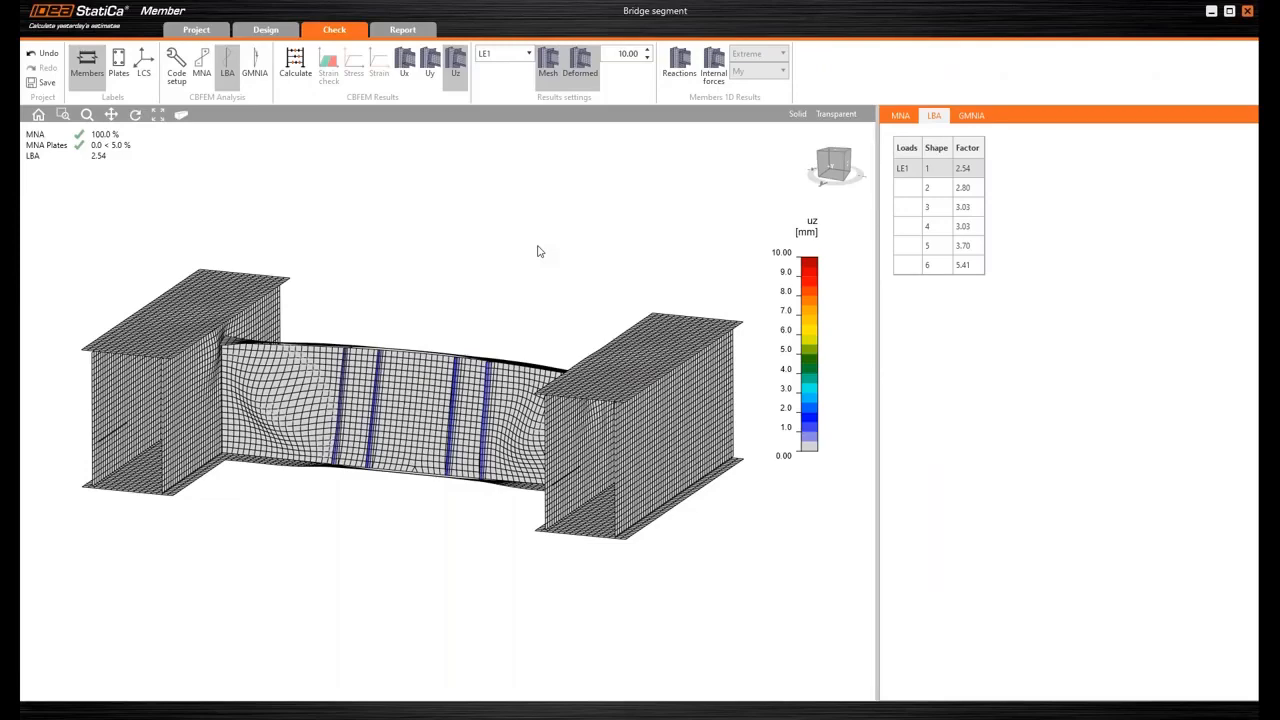
# Step: Display the Uy deformation of the first LBA buckling shape and examine the beam from the front and from above
pyautogui.click(431, 75)
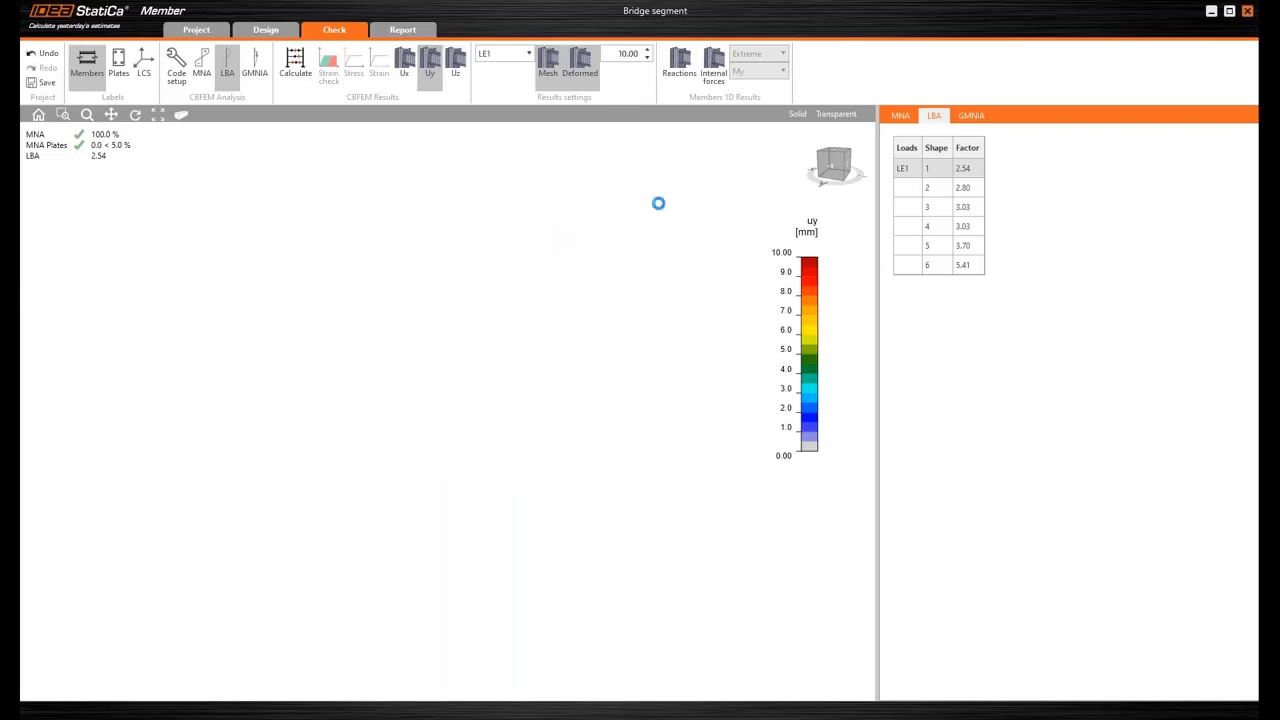
pyautogui.click(831, 168)
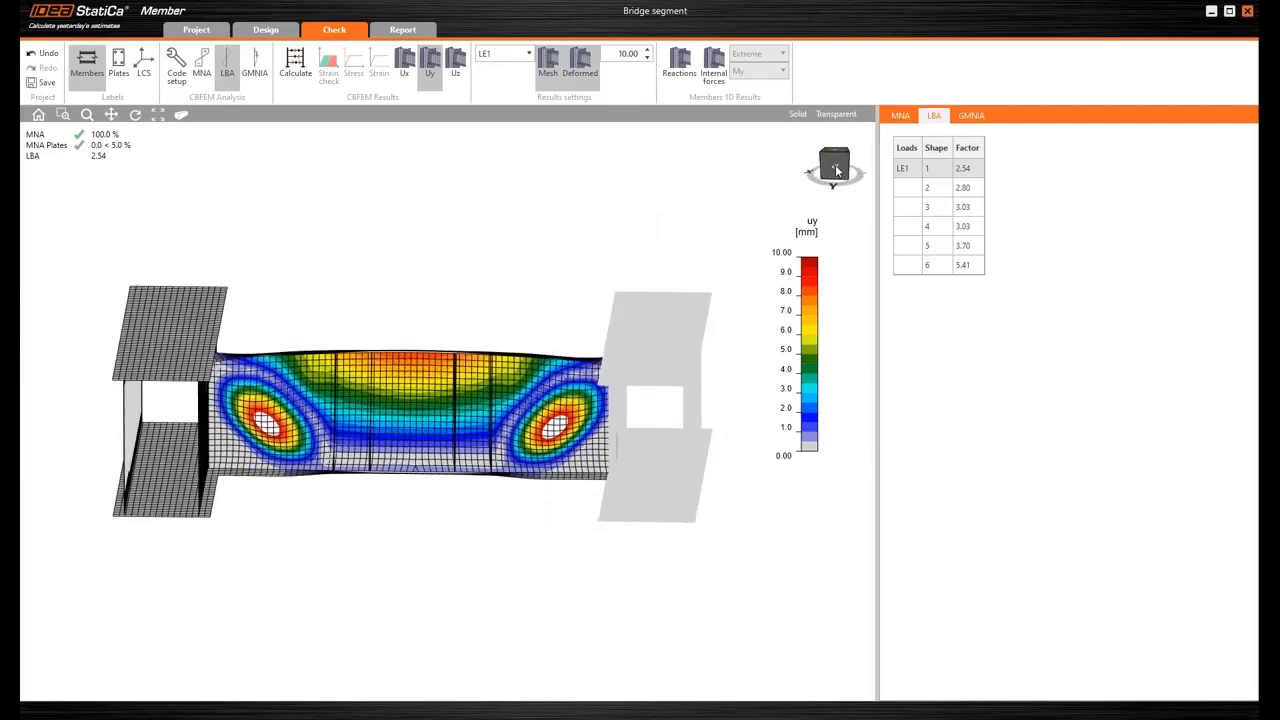
pyautogui.click(836, 171)
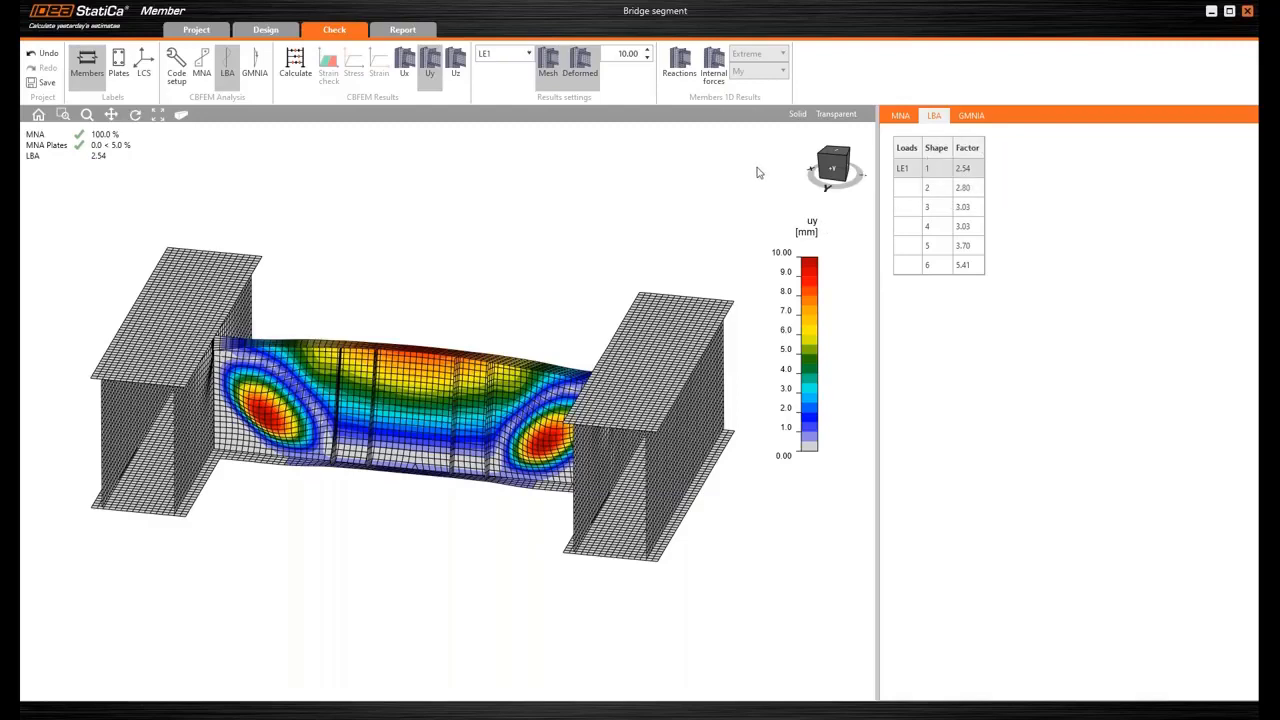
pyautogui.click(832, 170)
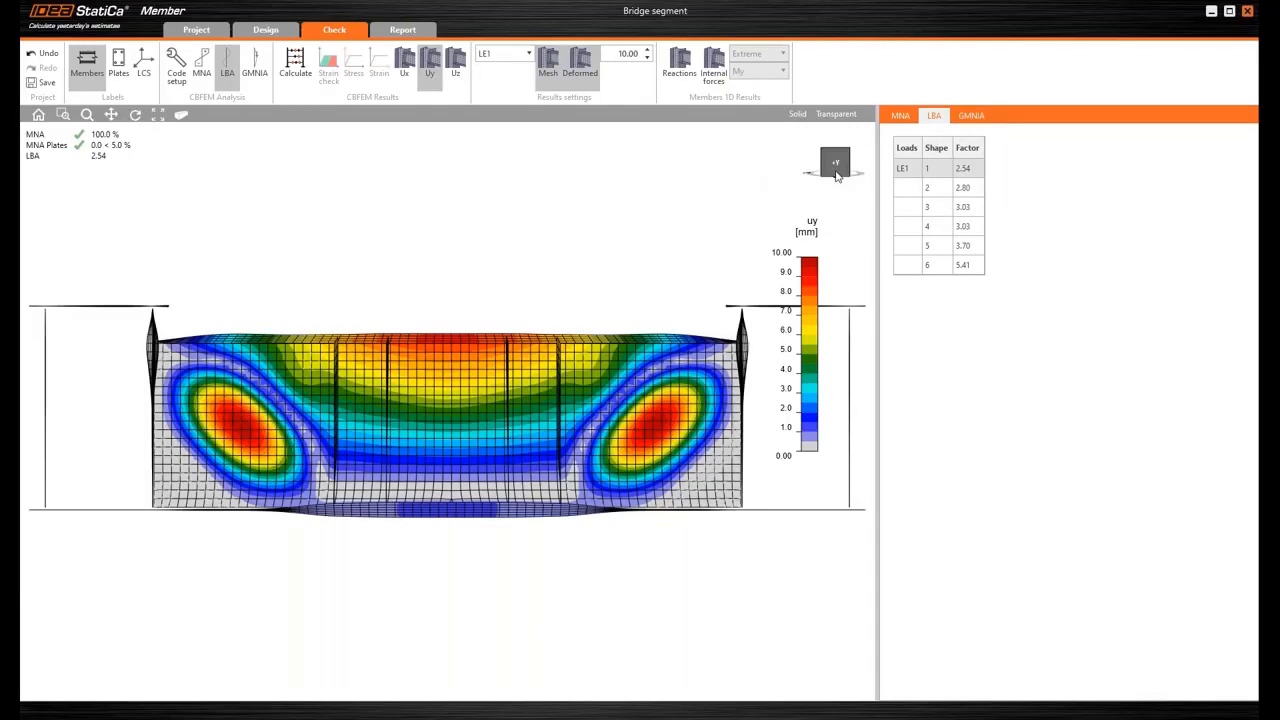
pyautogui.moveTo(832, 170); pyautogui.dragTo(833, 192)
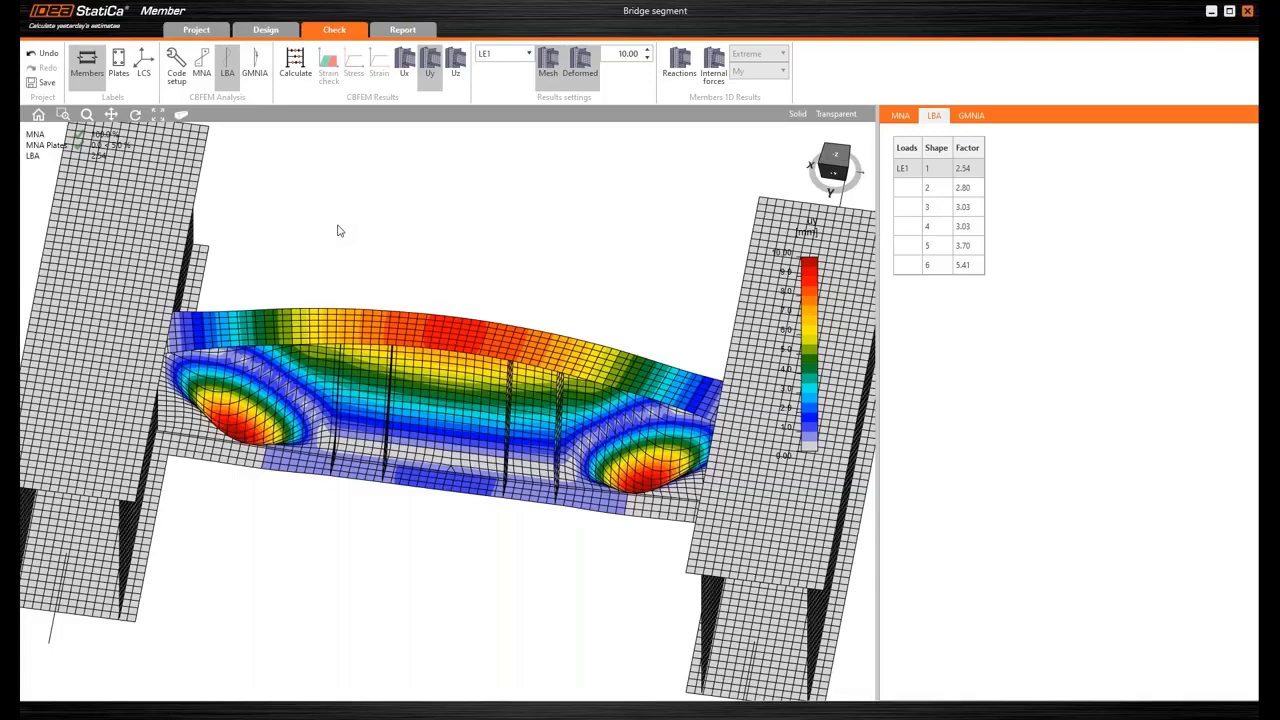
# Step: Review the Uy deformation of LBA buckling shapes 2 to 5 one after another
pyautogui.click(914, 189)
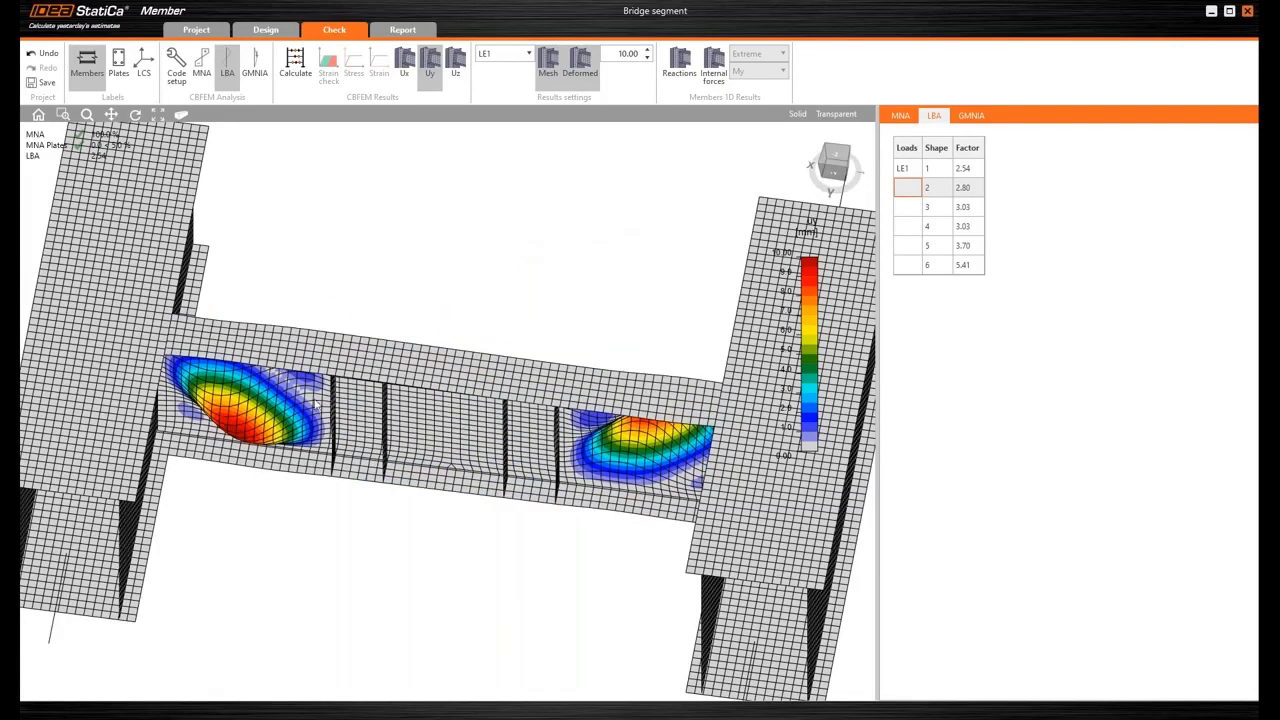
pyautogui.click(271, 420)
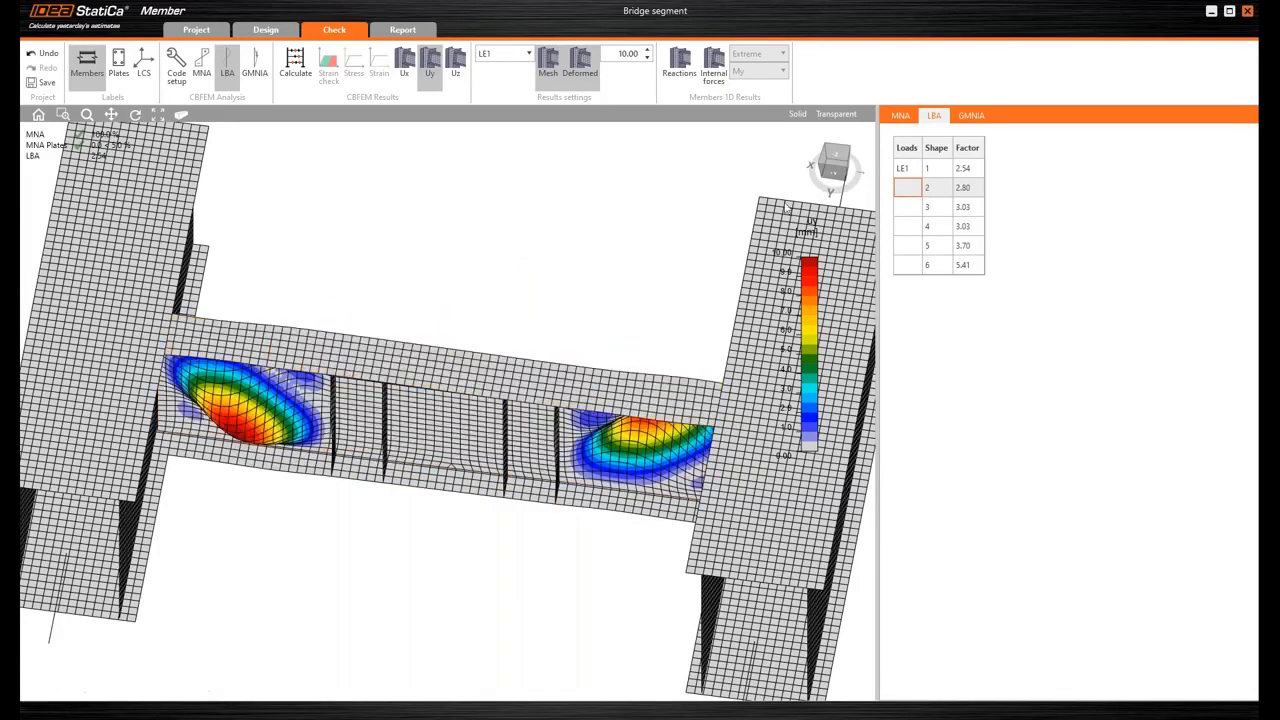
pyautogui.click(910, 230)
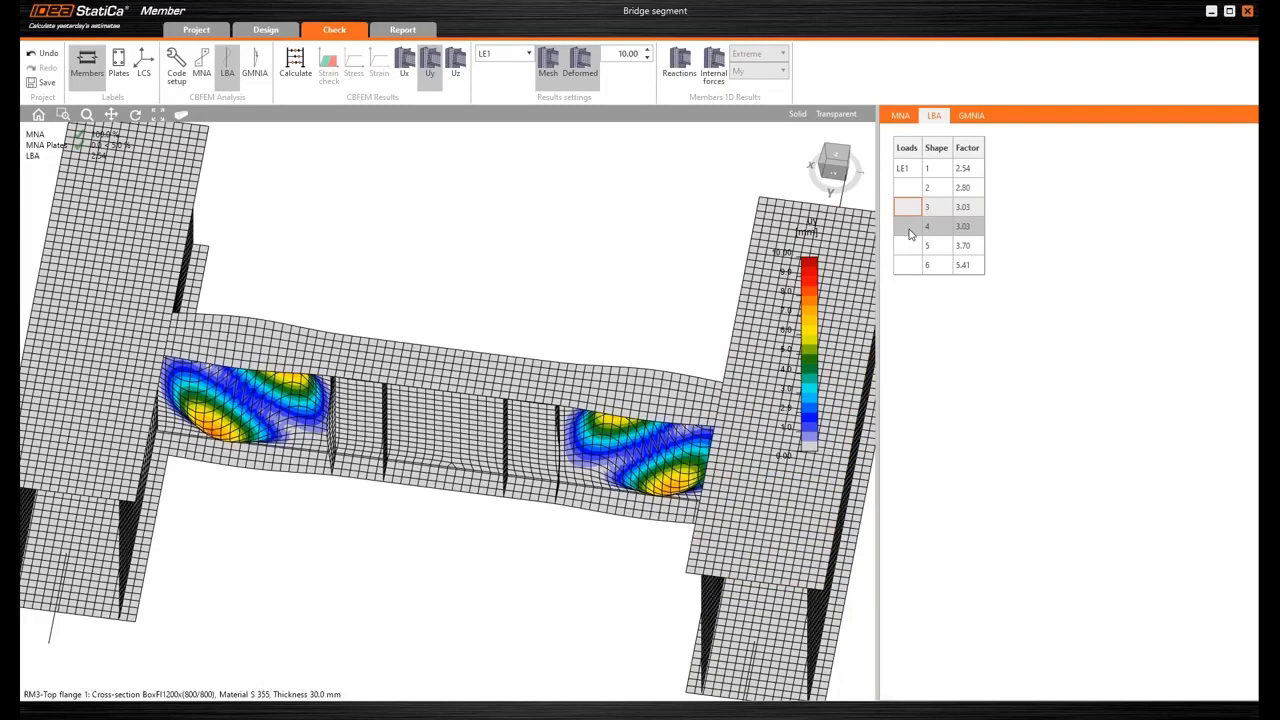
pyautogui.click(962, 226)
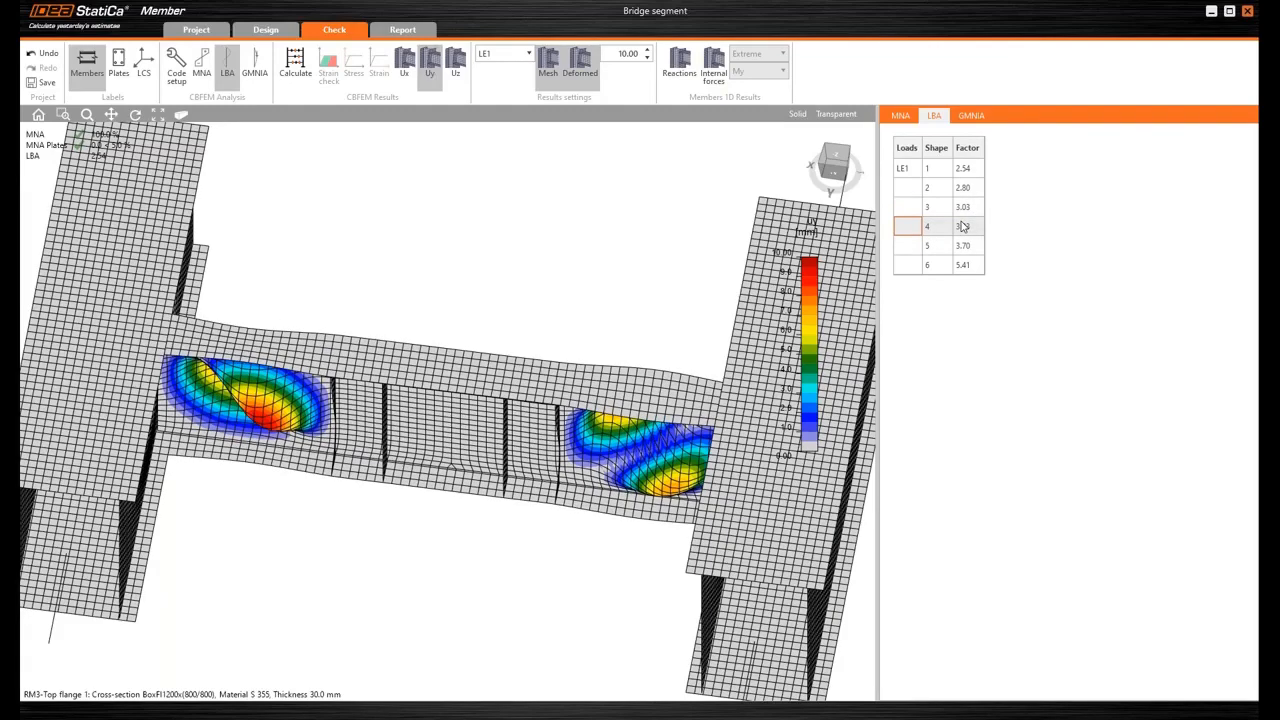
pyautogui.click(911, 249)
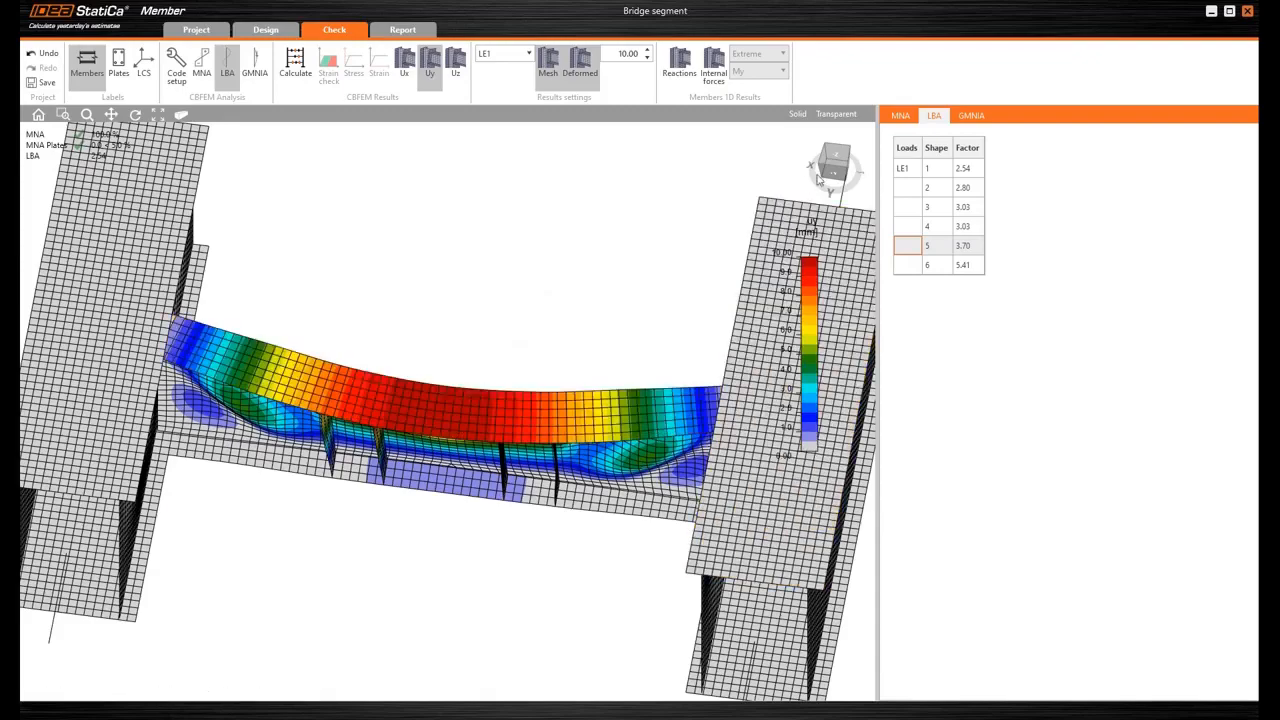
# Step: Examine the web buckling of LBA shape 6 from several angles and return to buckling shape 1
pyautogui.click(833, 177)
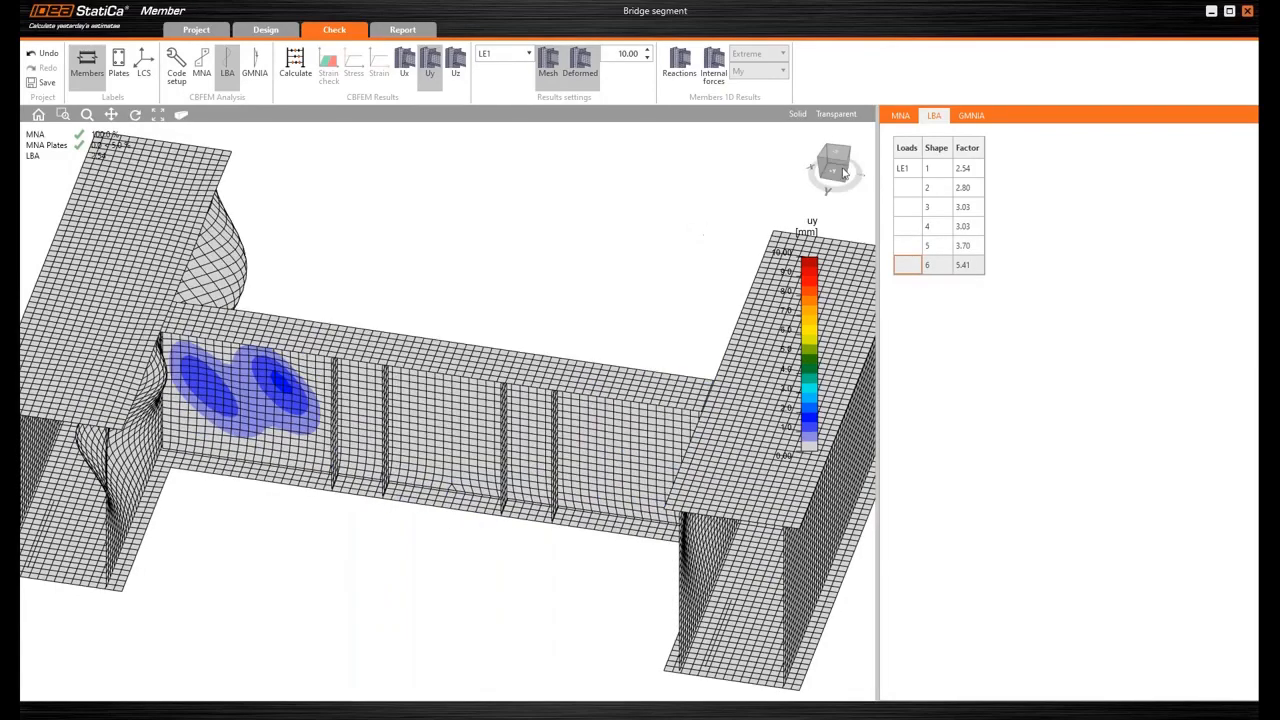
pyautogui.click(826, 172)
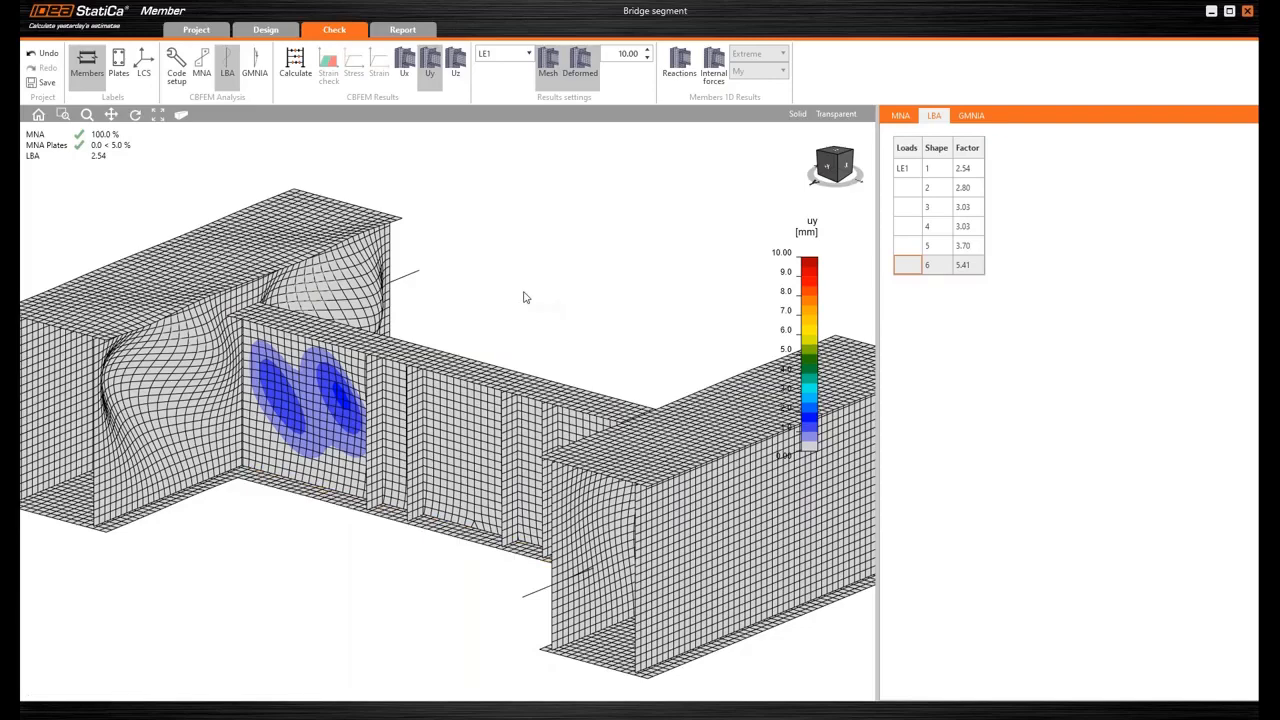
pyautogui.scroll(-3, 534, 284)
pyautogui.moveTo(532, 284); pyautogui.dragTo(463, 279, button='middle')
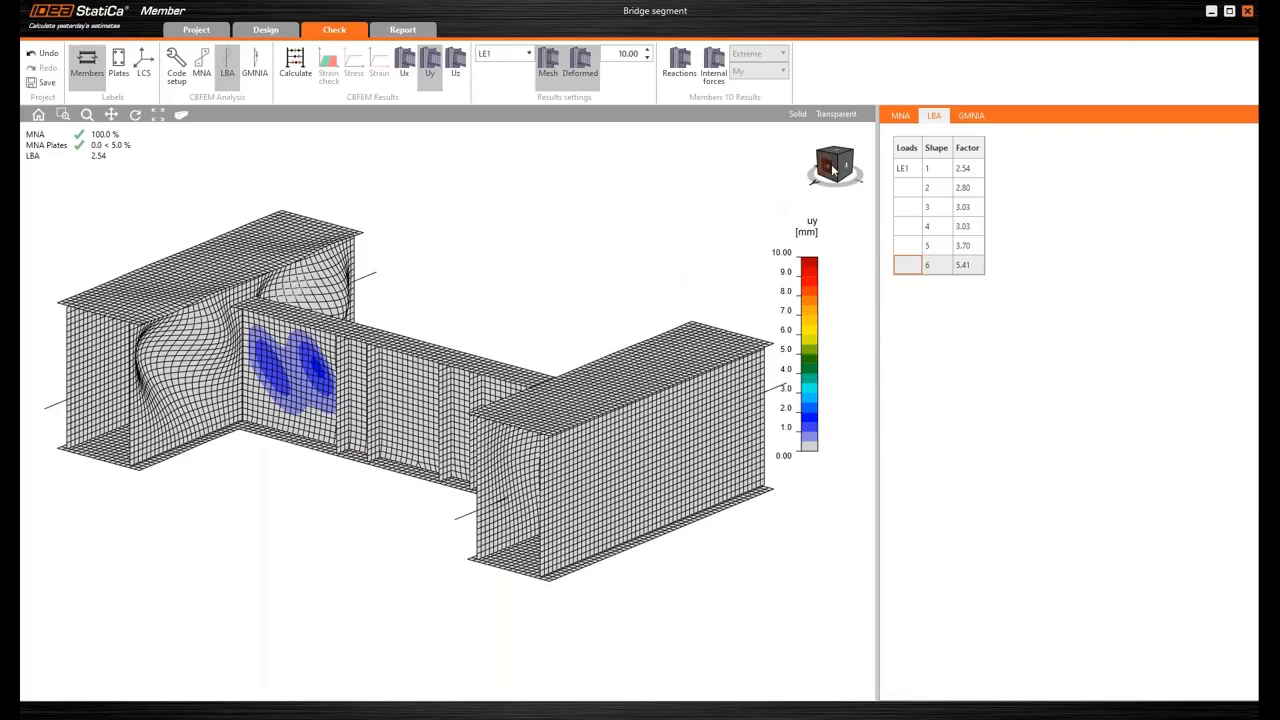
pyautogui.moveTo(831, 166); pyautogui.dragTo(832, 176)
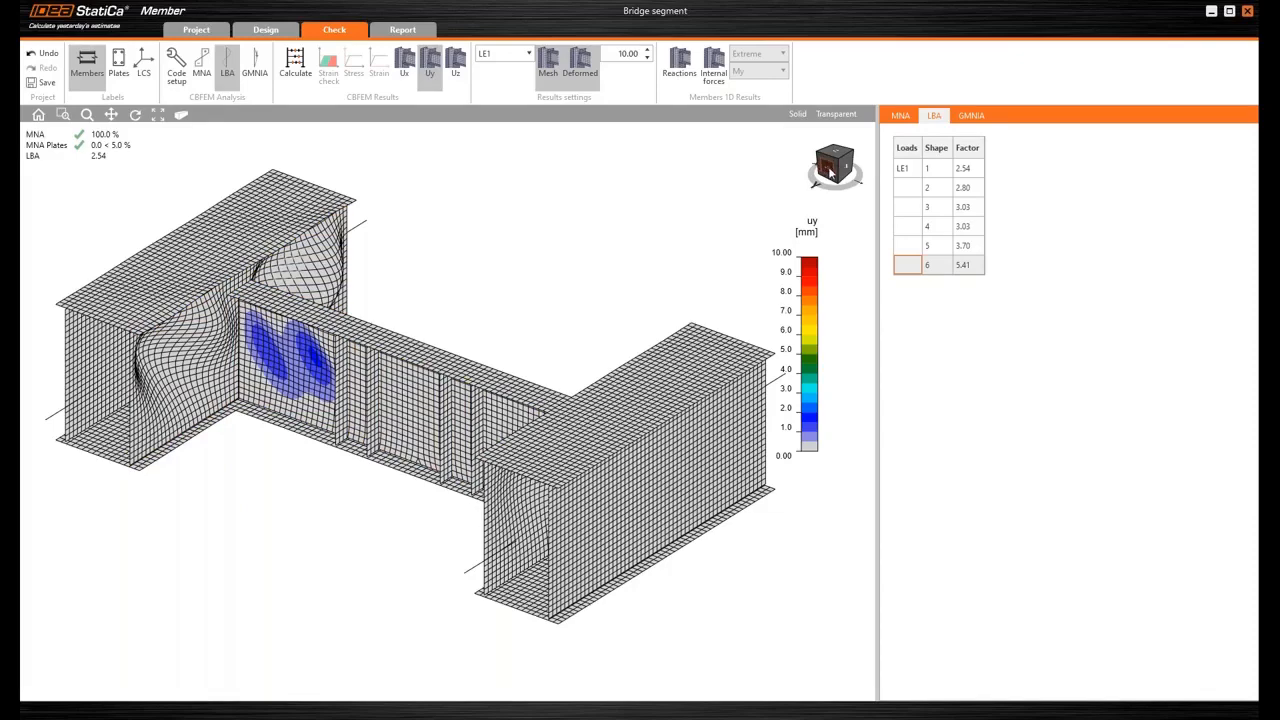
pyautogui.click(832, 173)
pyautogui.click(846, 170)
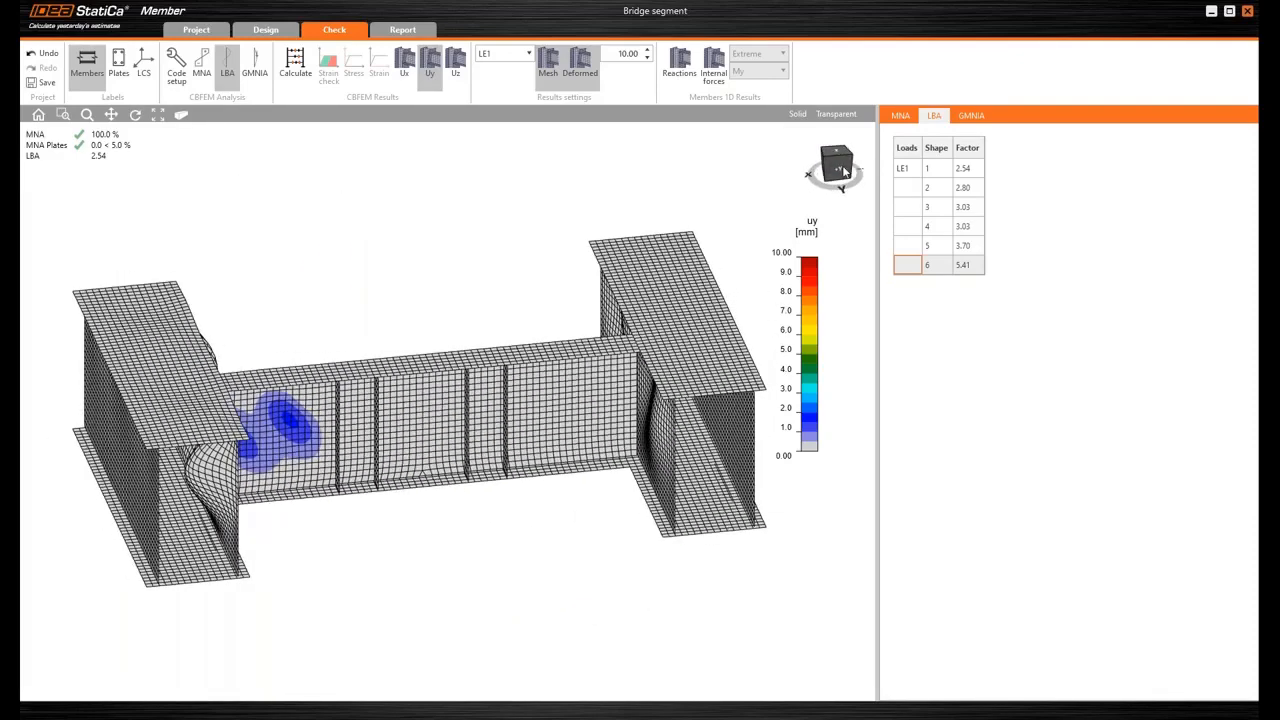
pyautogui.click(905, 177)
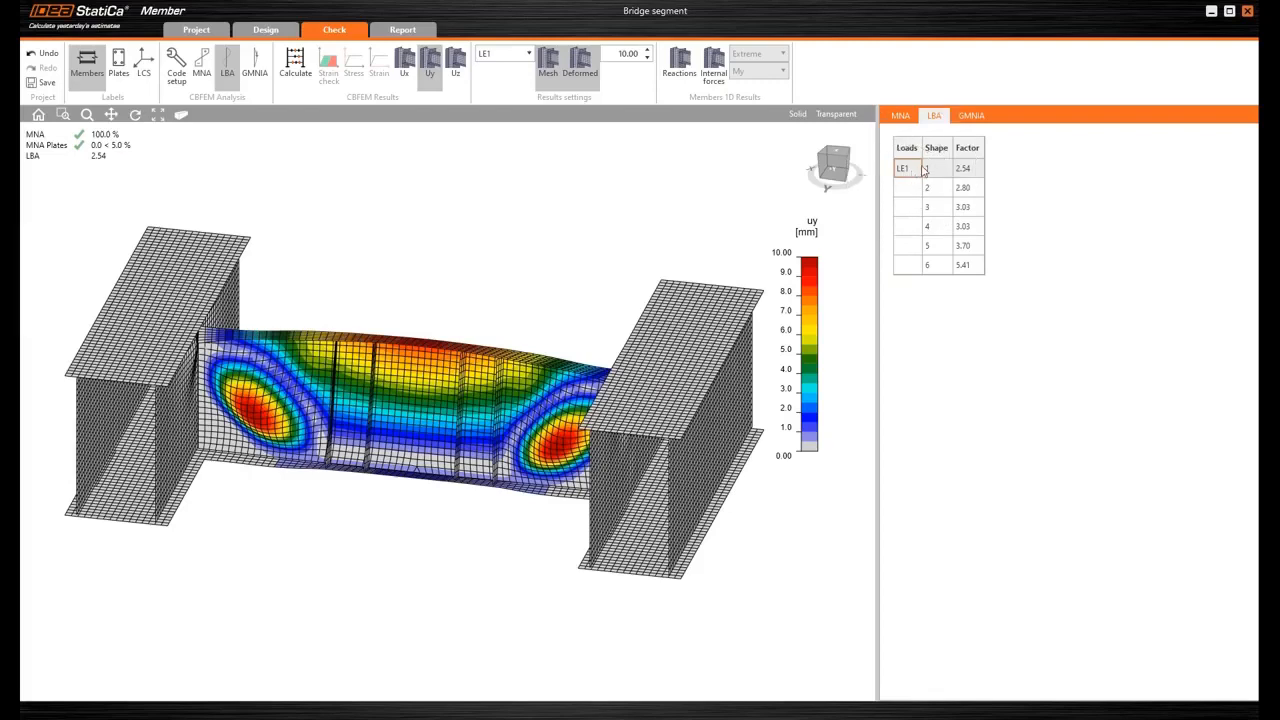
# Step: Set the GMNIA imperfection amplitude of buckling shape 1 to 11.1 mm and start the GMNIA calculation
pyautogui.click(971, 116)
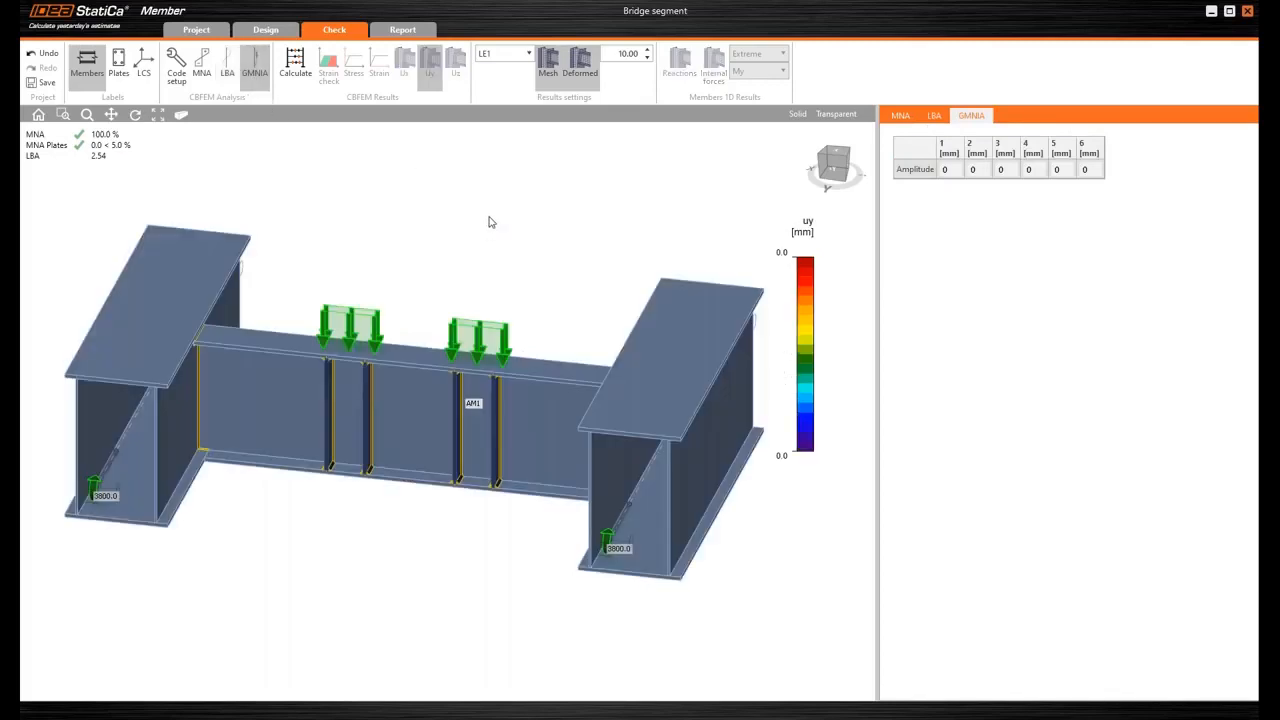
pyautogui.click(957, 169)
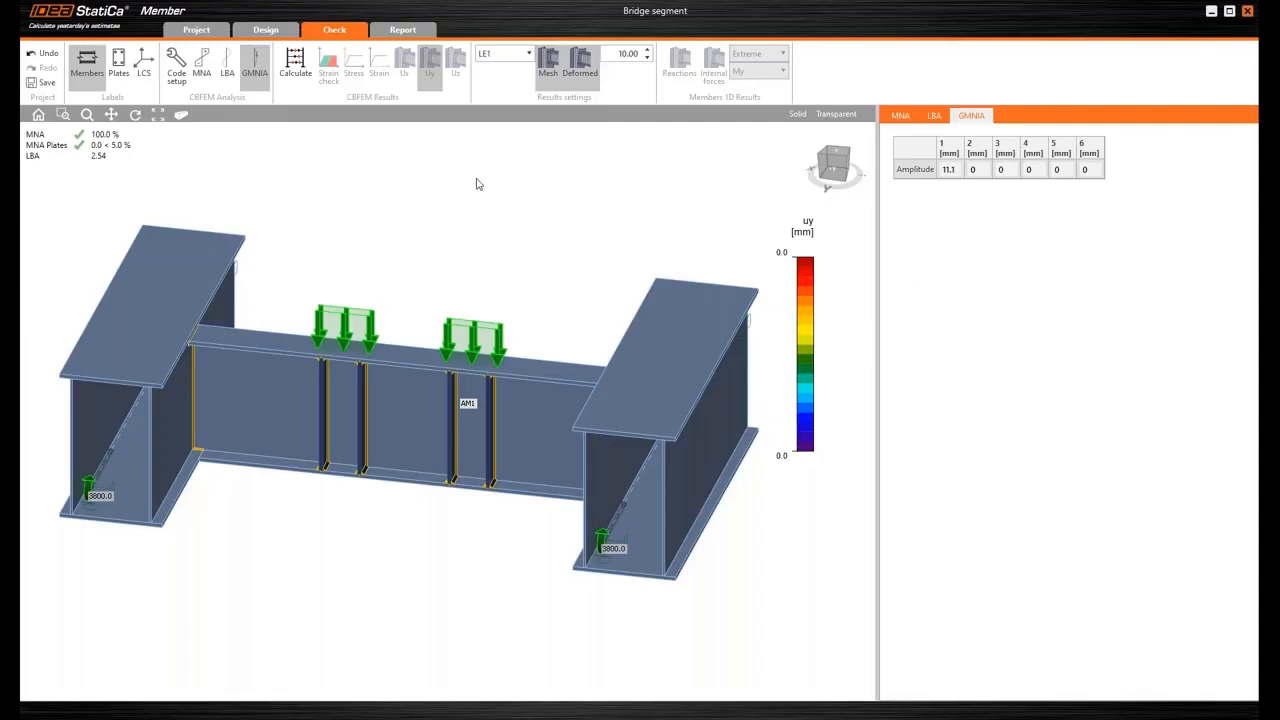
pyautogui.click(307, 78)
# Step: Switch to the PowerPoint slide show and review the slides on LBA and the GMNIA beam imperfections
pyautogui.moveTo(1269, 324)
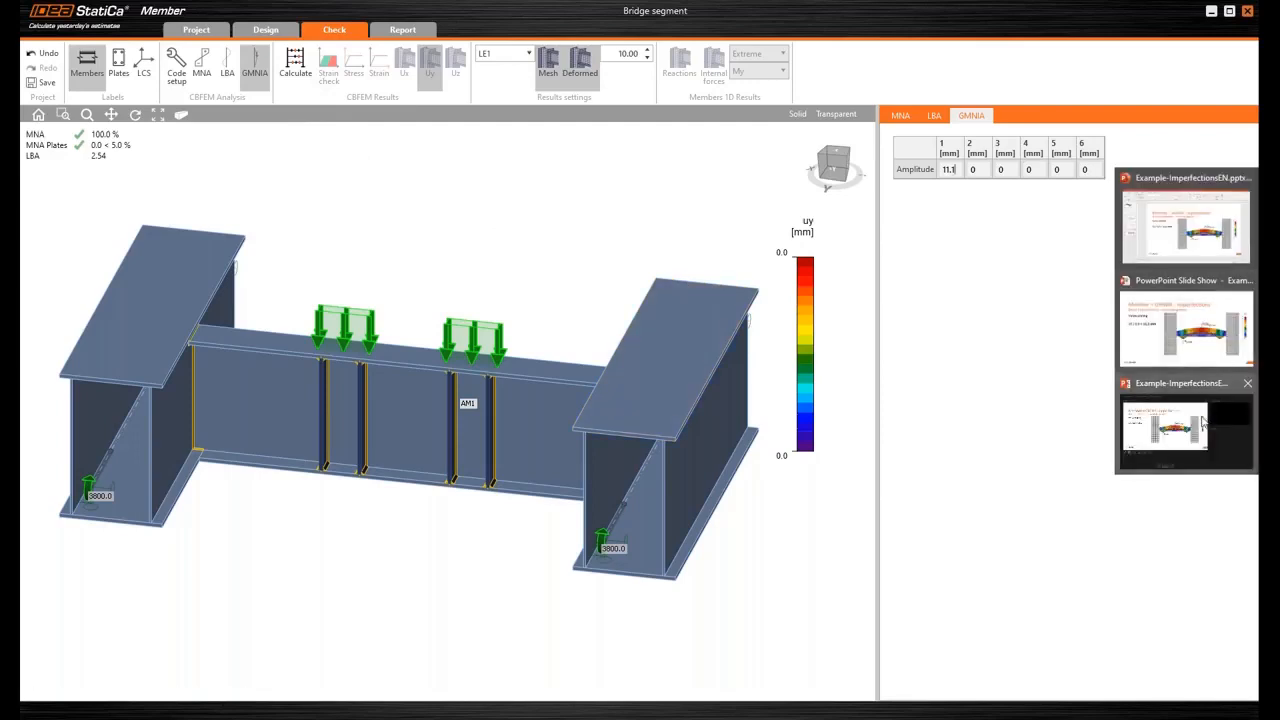
pyautogui.moveTo(1173, 420)
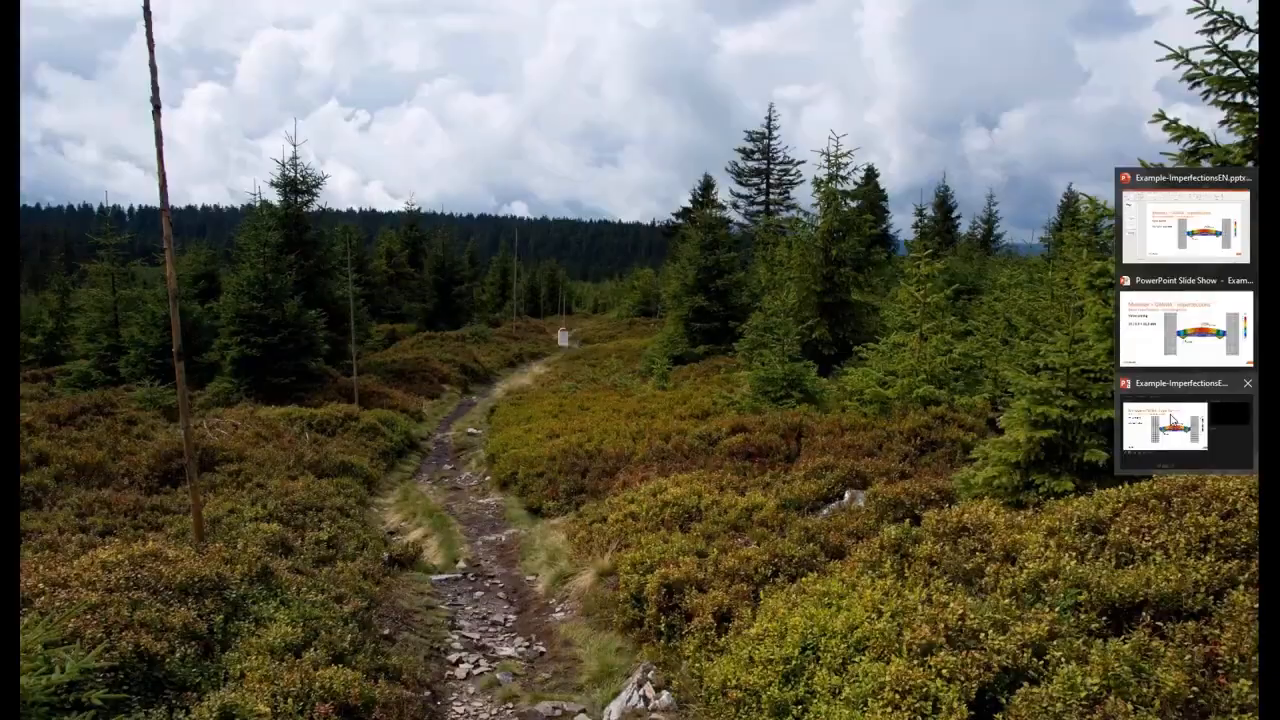
pyautogui.click(1186, 328)
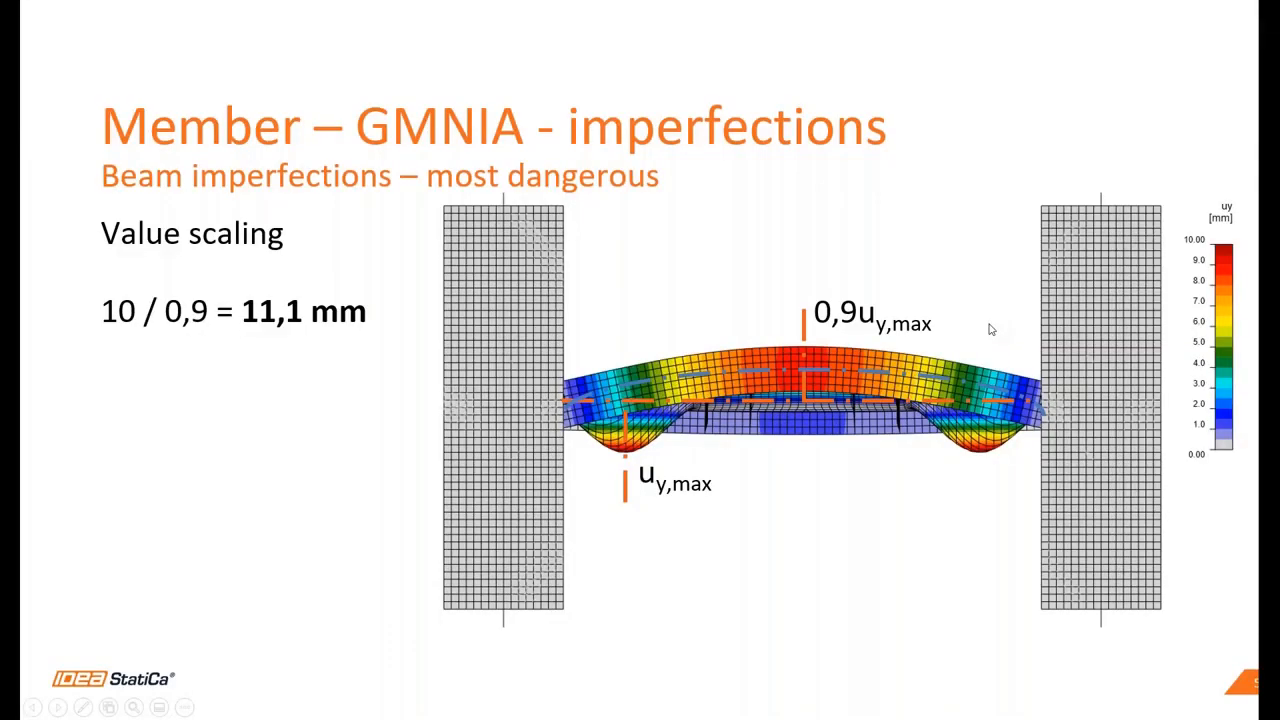
pyautogui.click(991, 328)
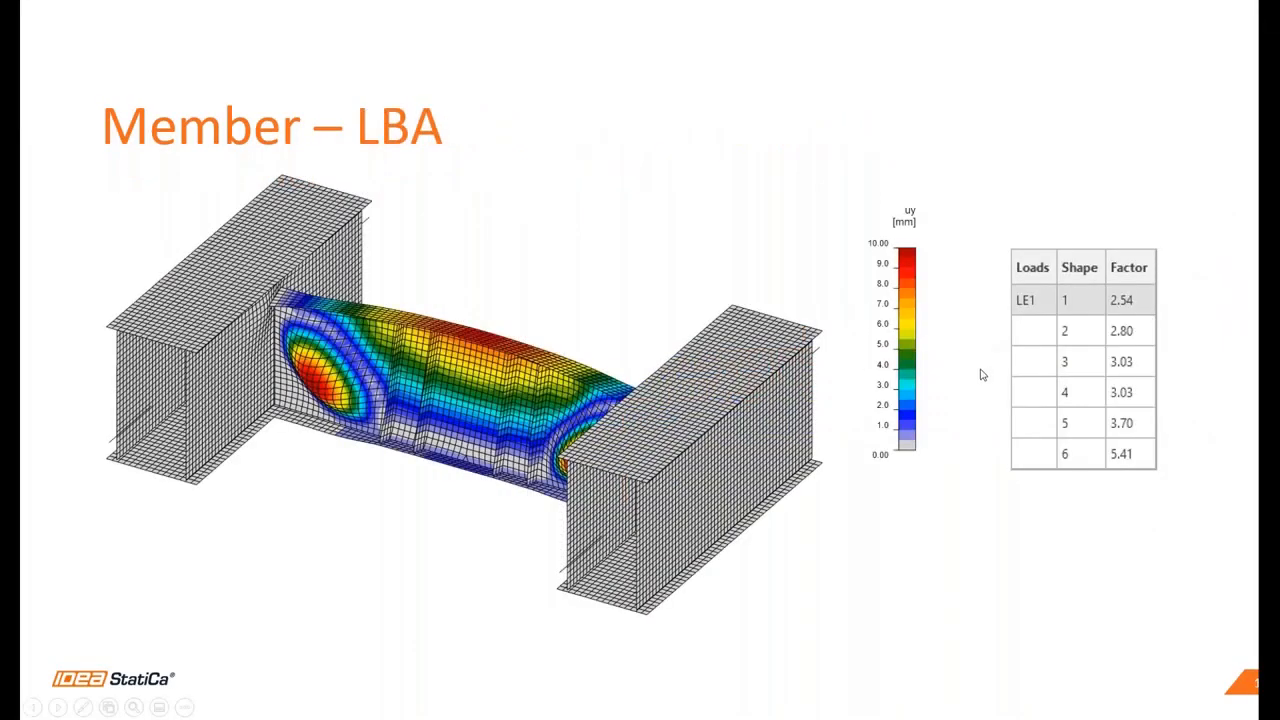
pyautogui.click(1120, 523)
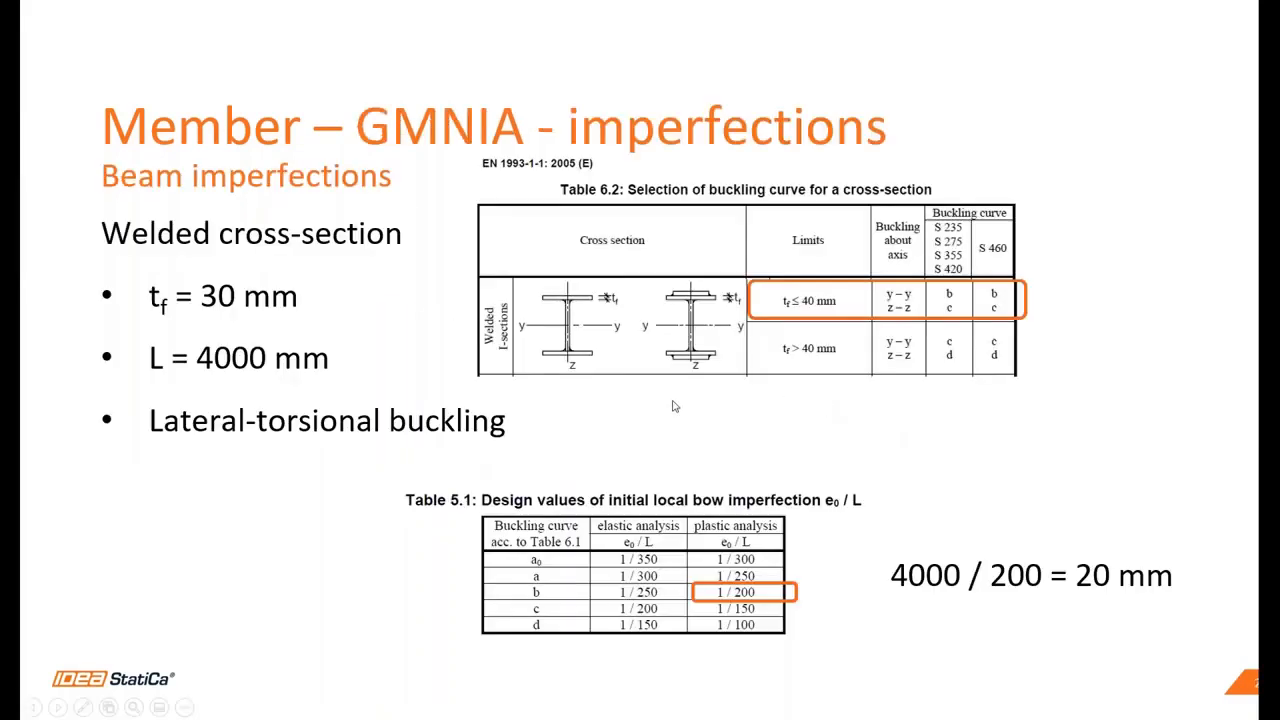